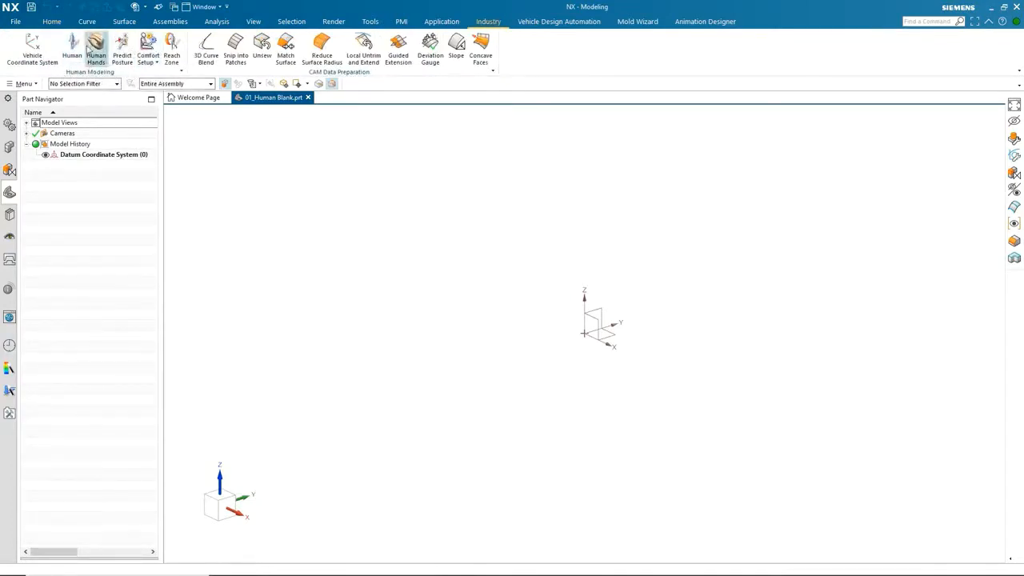
Start the Human command and try the CHINESE and then the NA_AUTO anthropometric databases.
left_click(73, 44)
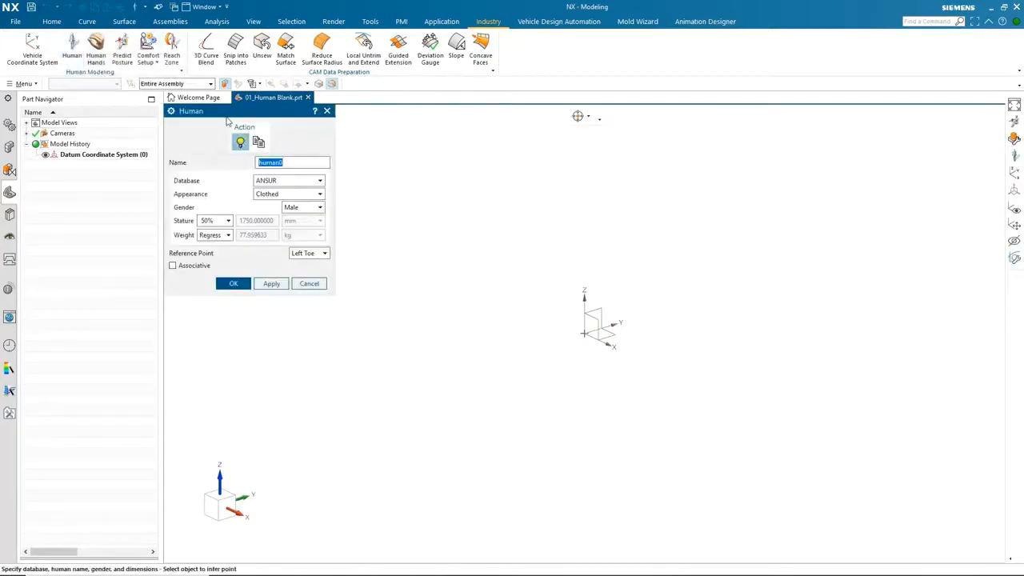
left_click_drag(293, 162, 247, 162)
left_click(322, 183)
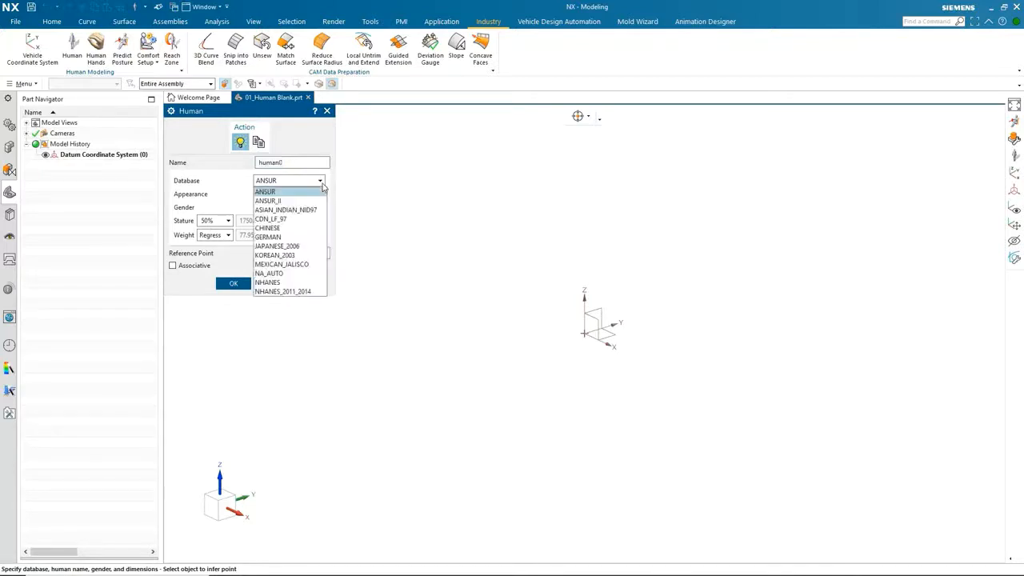
left_click(293, 228)
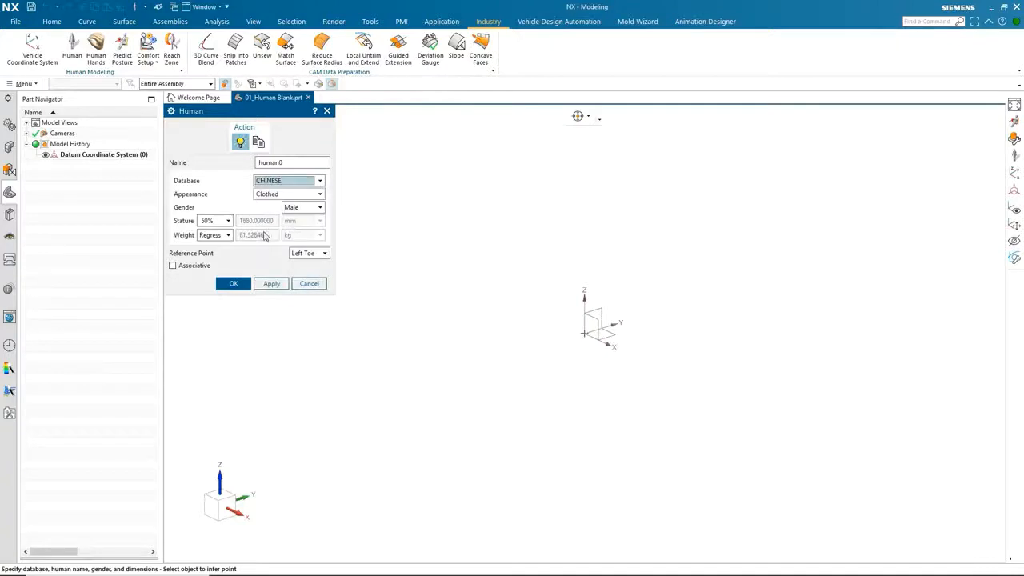
left_click(321, 181)
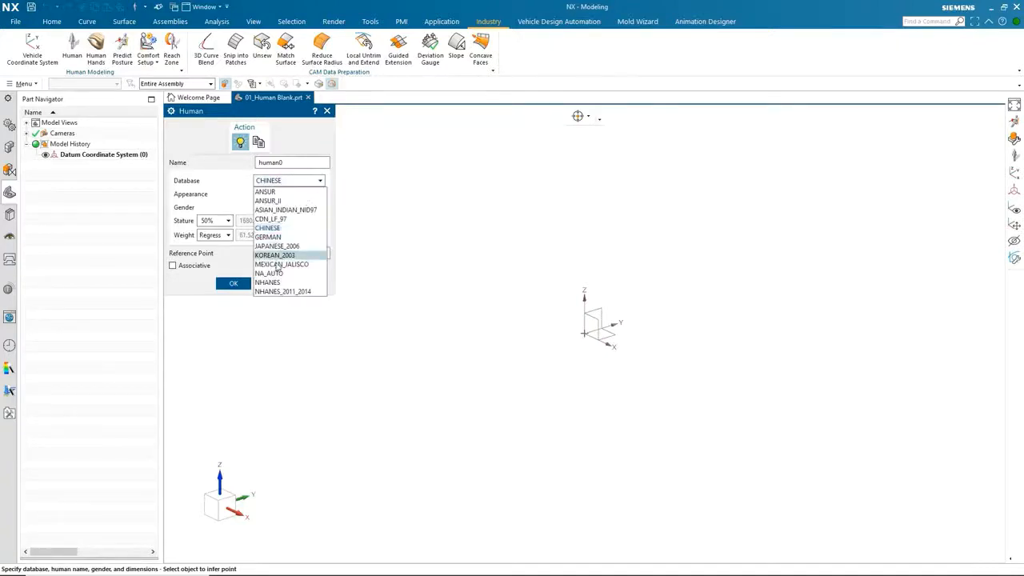
left_click(272, 273)
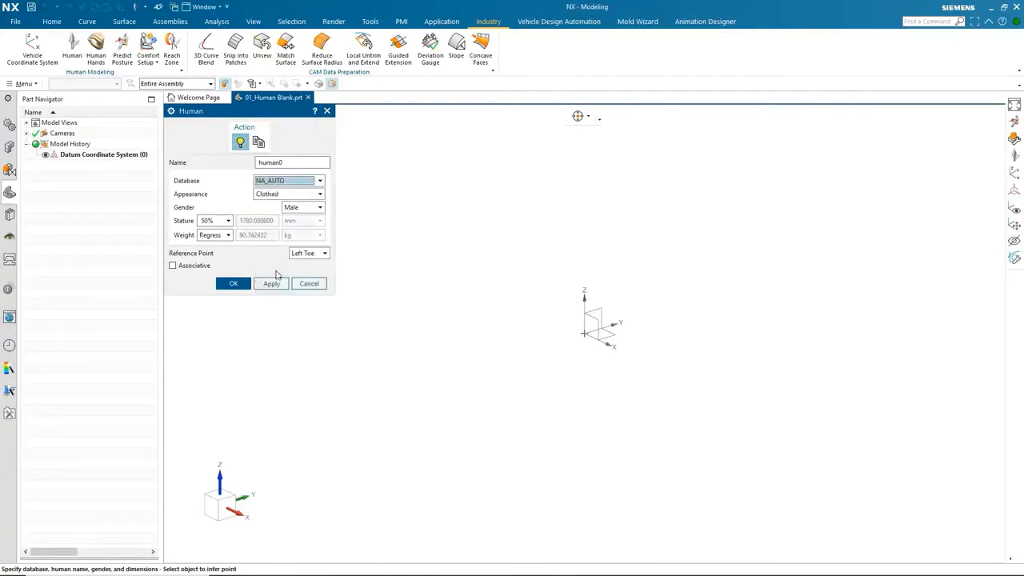
Set the human's stature percentile to 95%.
left_click(225, 224)
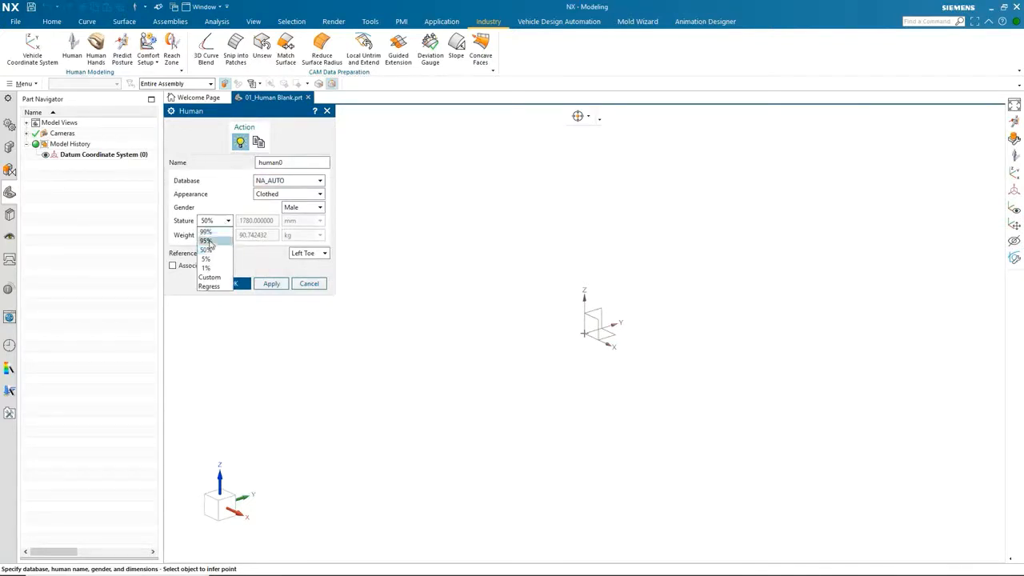
left_click(207, 242)
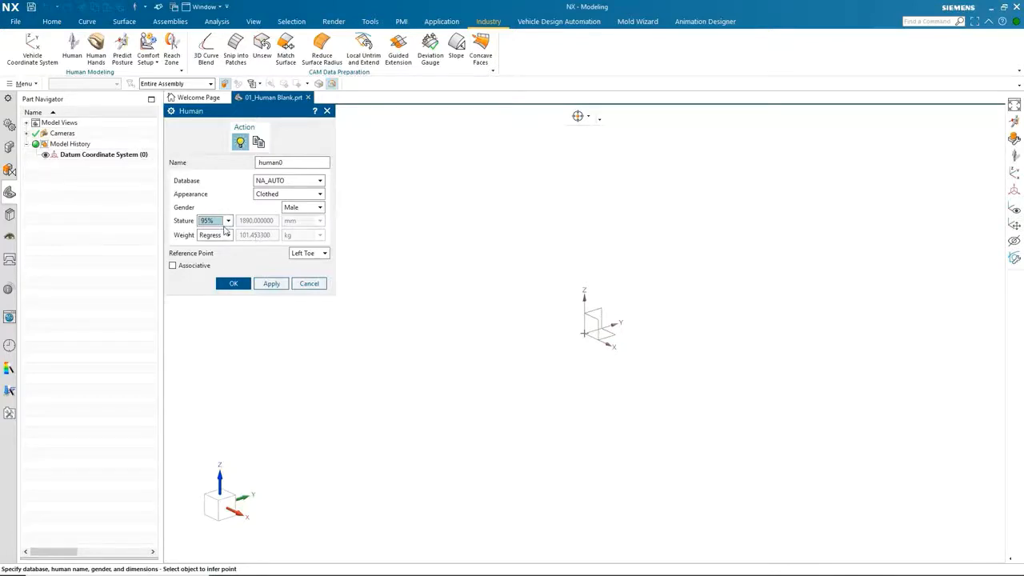
left_click(227, 222)
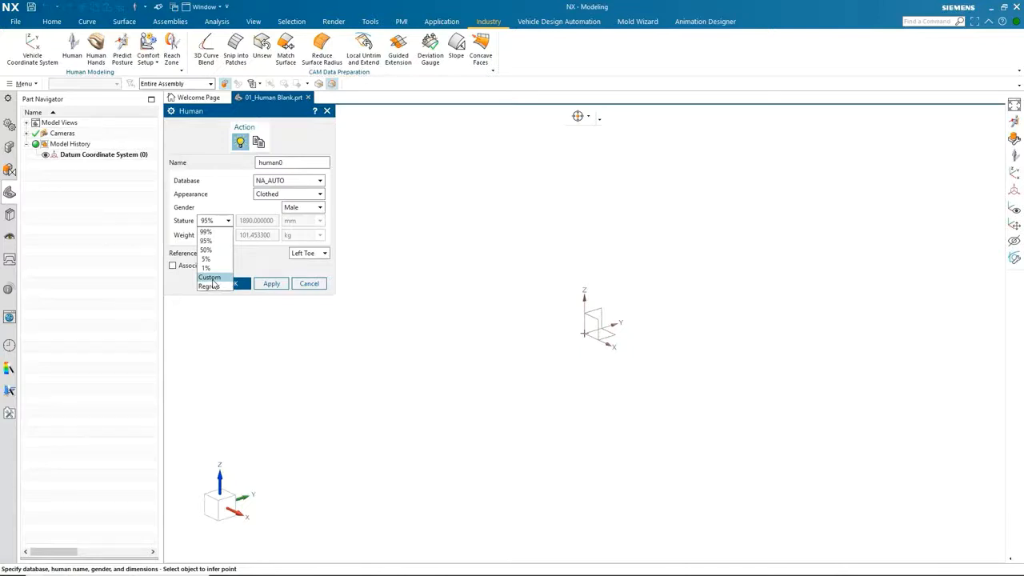
left_click(316, 186)
Switch the database back to ANSUR and create the human.
left_click(313, 182)
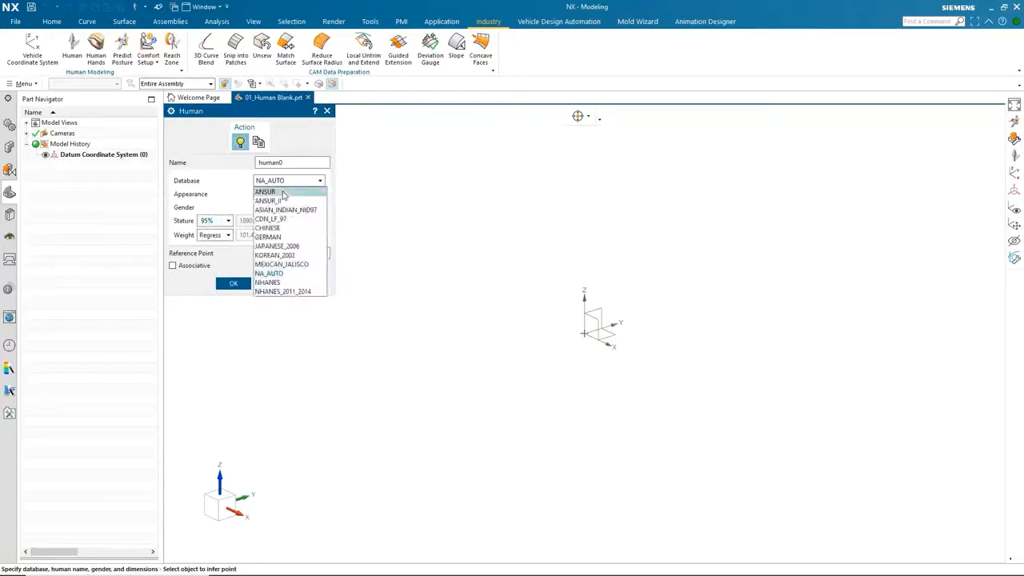
left_click(282, 194)
left_click(232, 284)
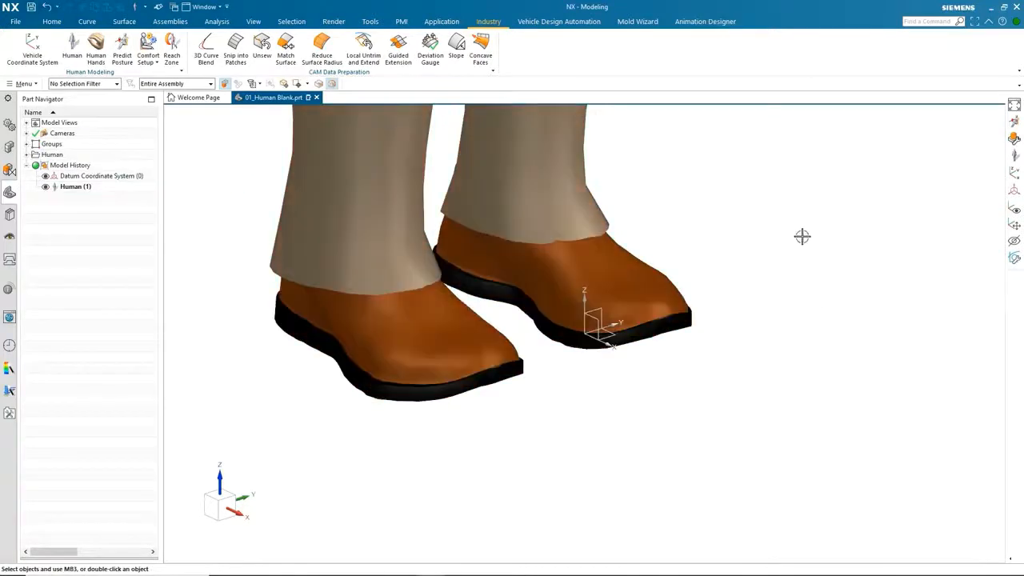
Fit the whole human in view and toggle its visibility off and back on.
key("ctrl+f")
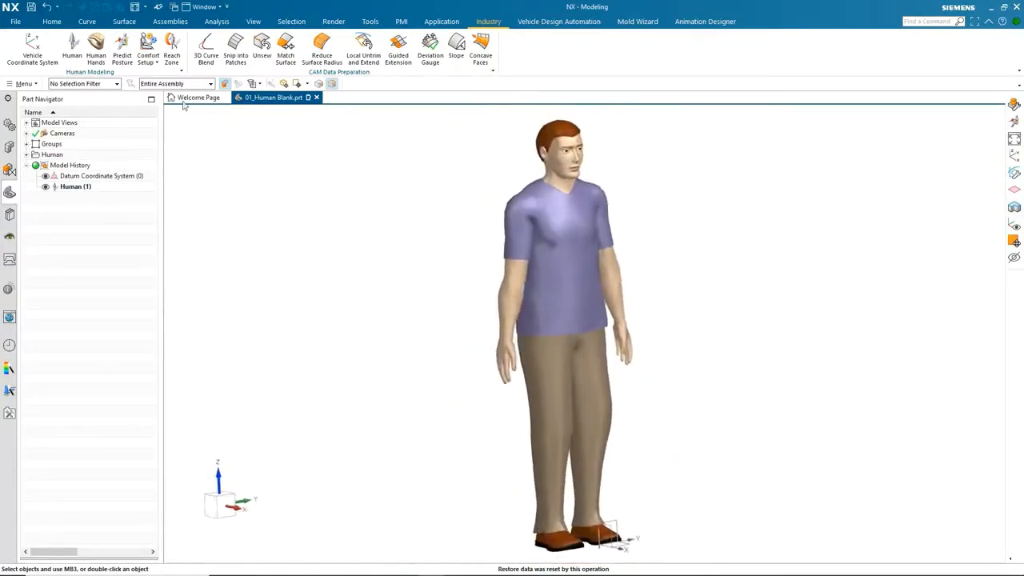
left_click(45, 186)
left_click(45, 187)
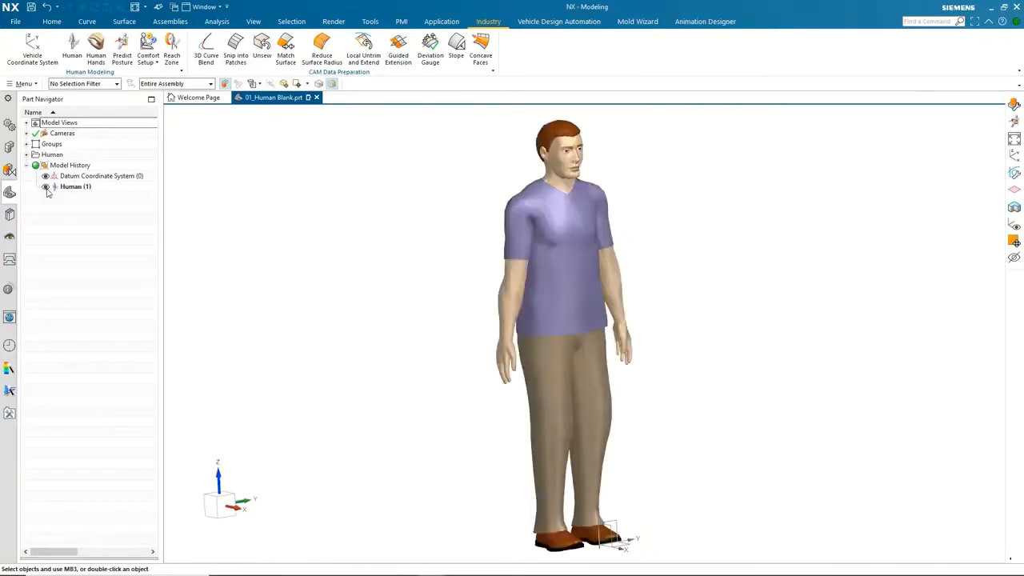
Open the human for editing and review its Modify Human settings without changes.
left_click(74, 187)
double_click(76, 189)
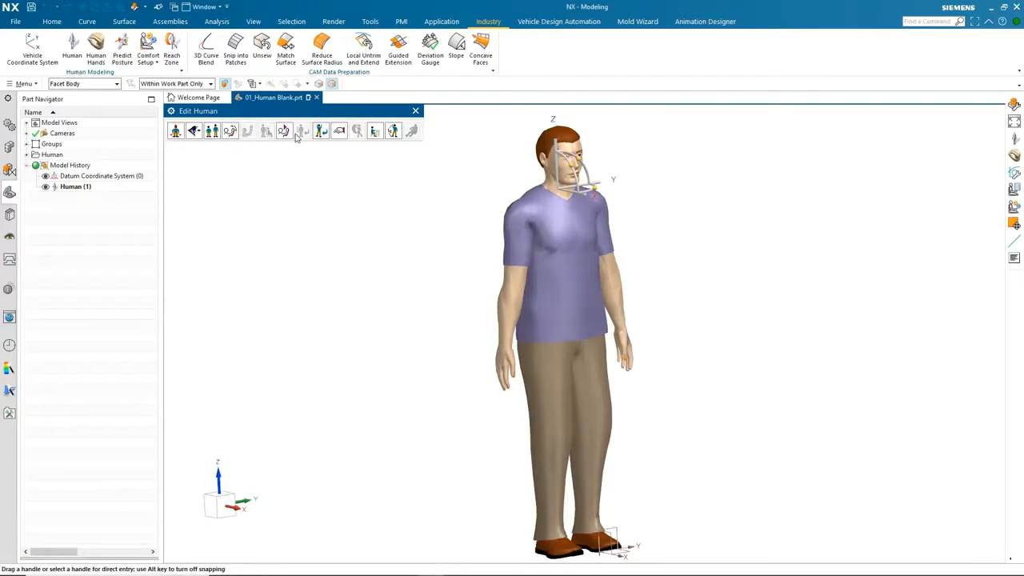
left_click(212, 133)
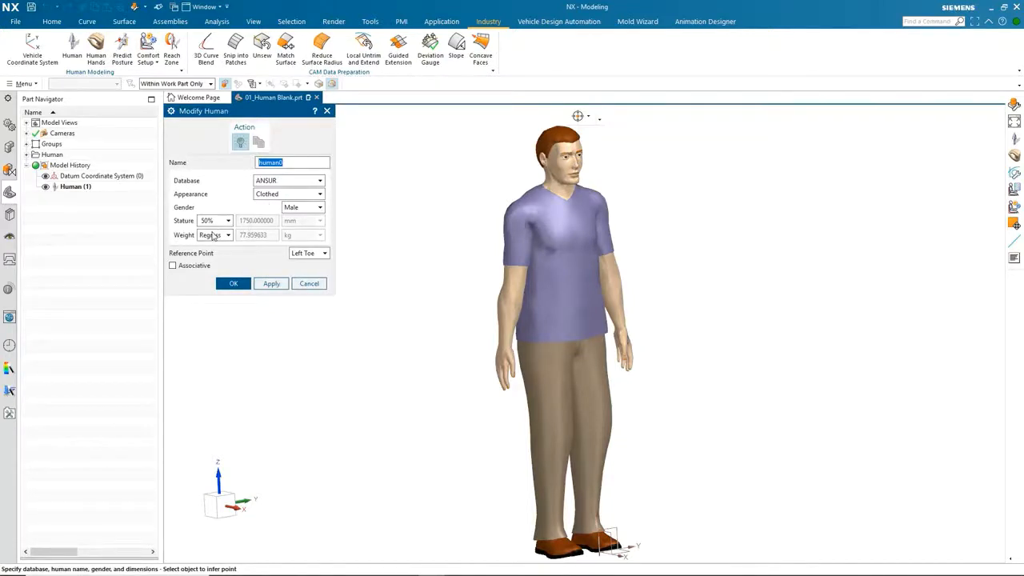
left_click(243, 286)
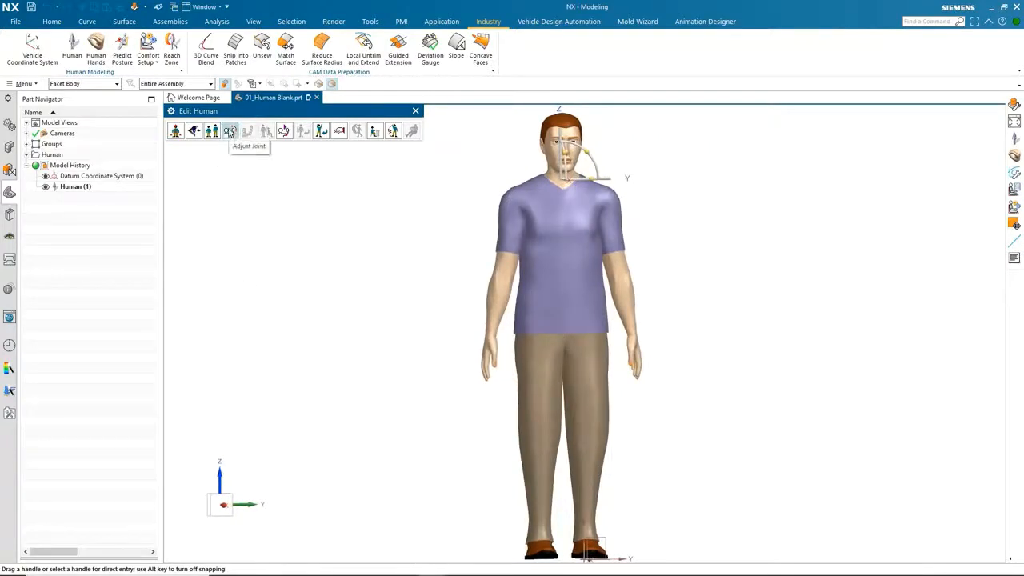
Rotate the neck joint to turn the head, setting its Z angle to -56 degrees.
left_click(229, 131)
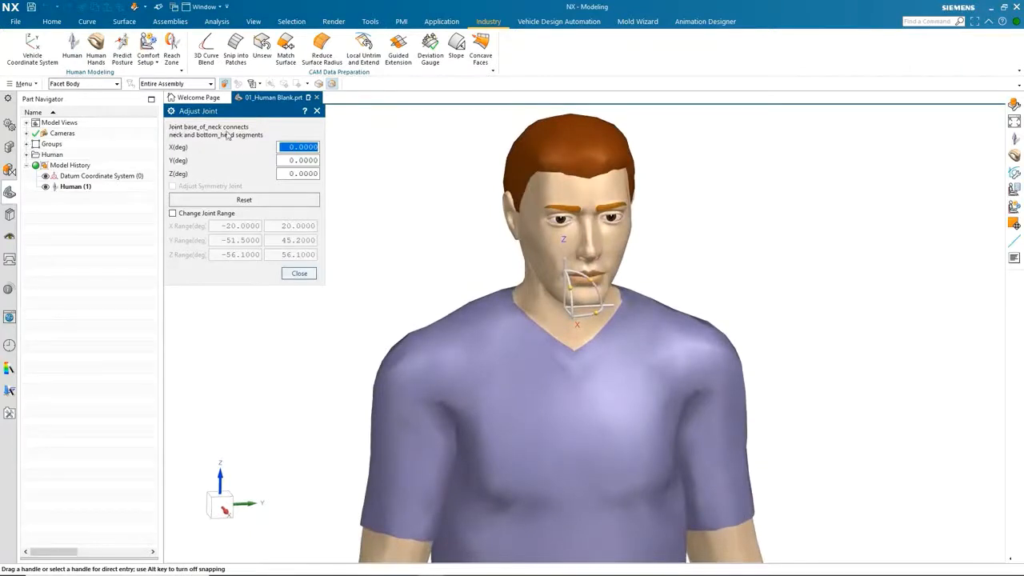
left_click_drag(602, 312, 654, 302)
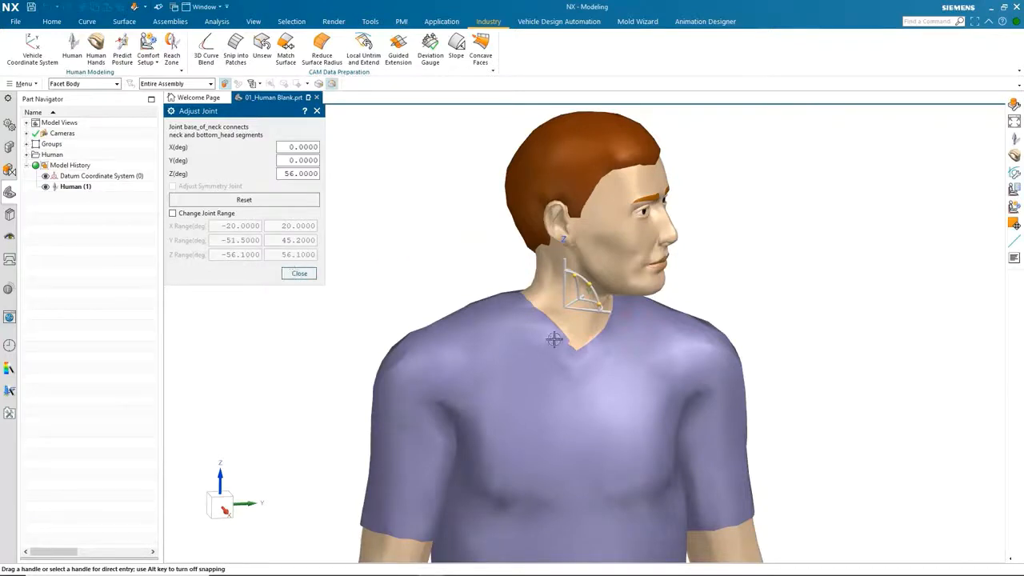
left_click_drag(600, 303, 400, 274)
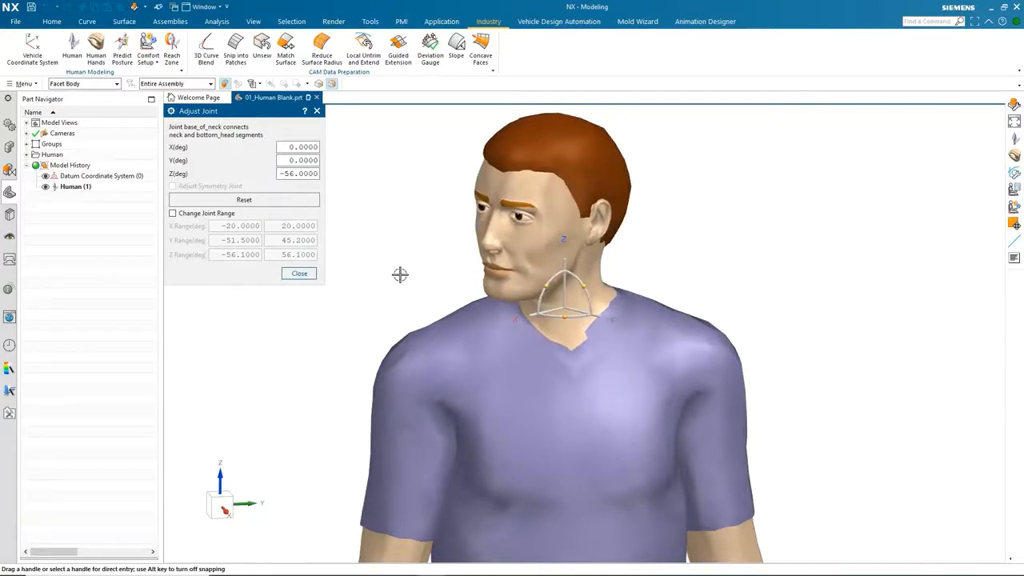
left_click(299, 273)
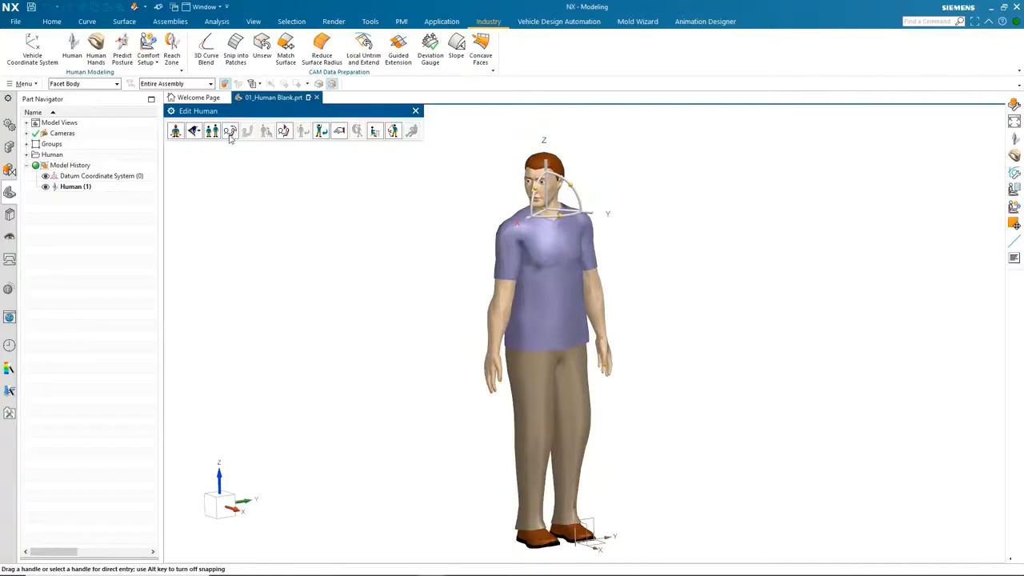
Bend the right elbow joint to 92 degrees.
left_click(229, 131)
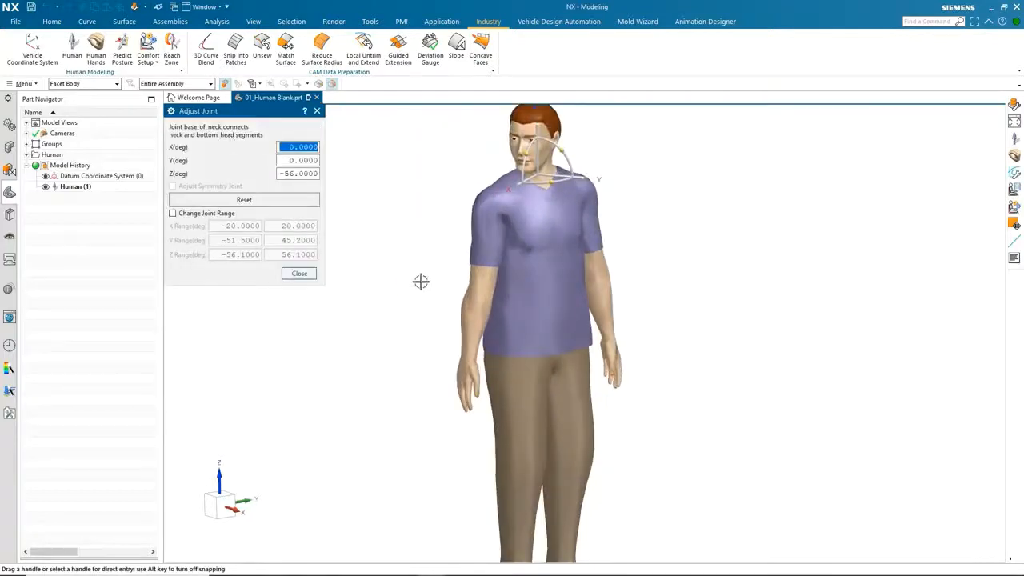
left_click(461, 335)
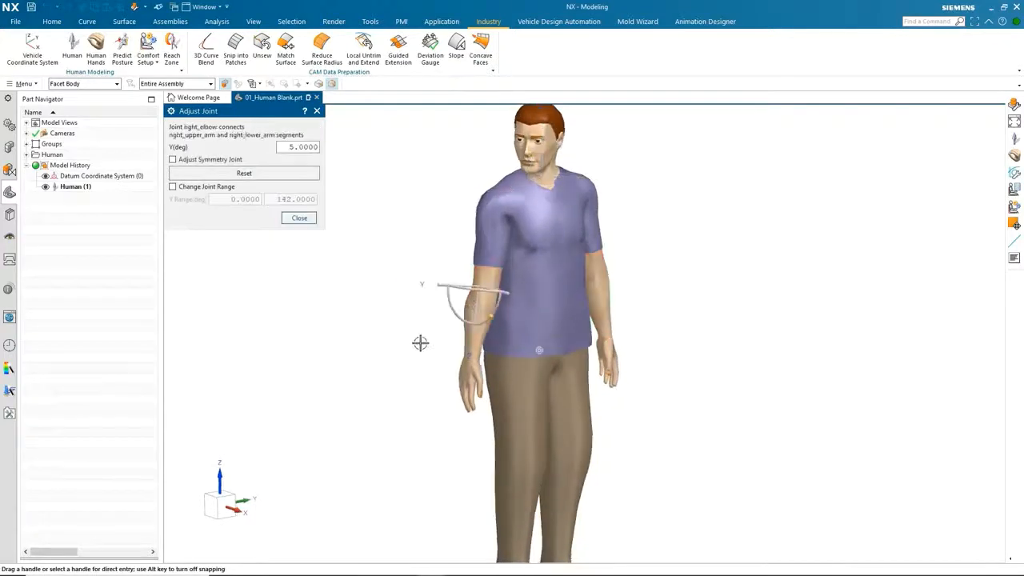
left_click_drag(550, 321, 564, 276)
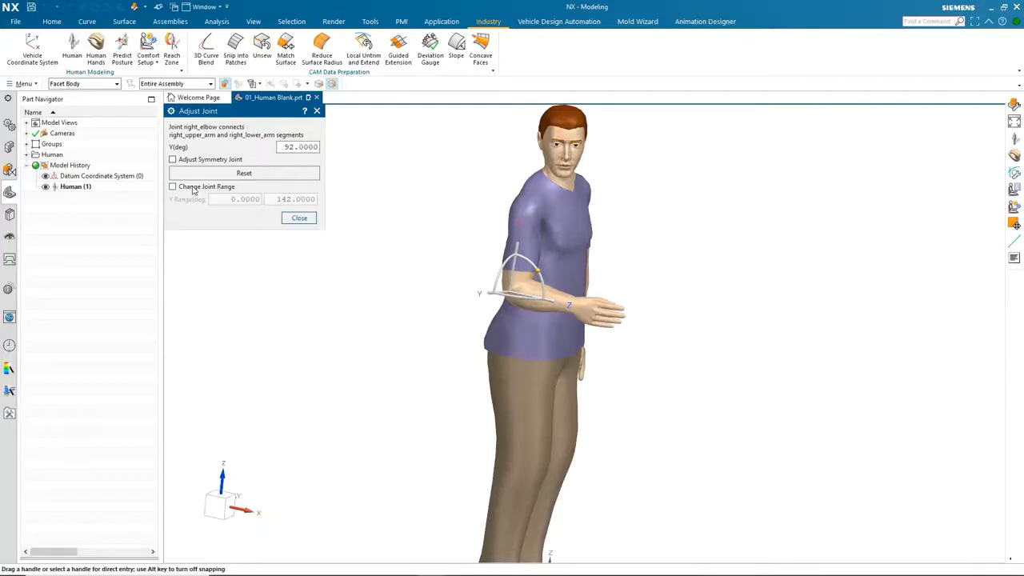
middle_click_drag(479, 240, 360, 238)
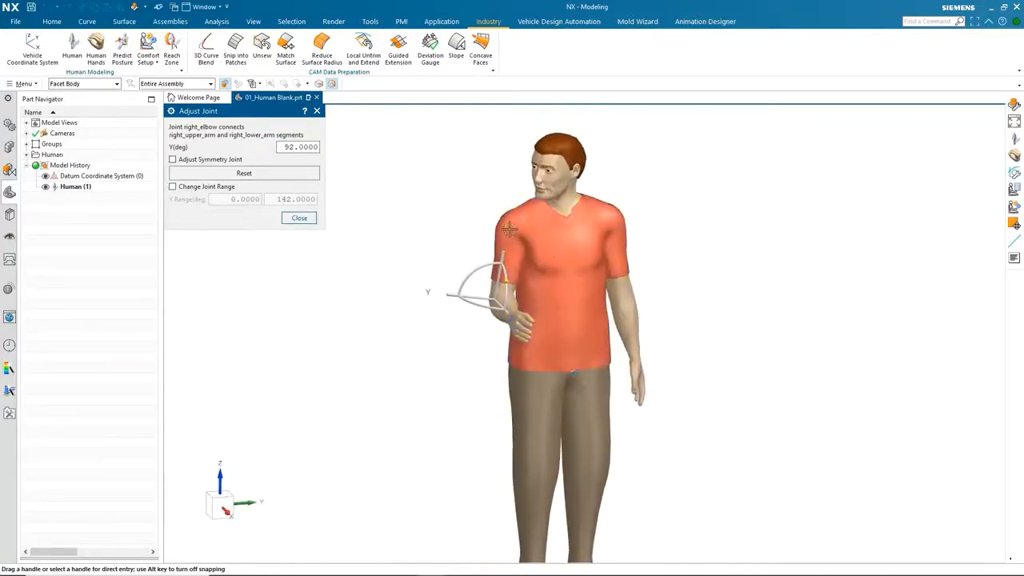
Elevate the right shoulder joint to 35 degrees with symmetric adjustment enabled.
left_click(509, 229)
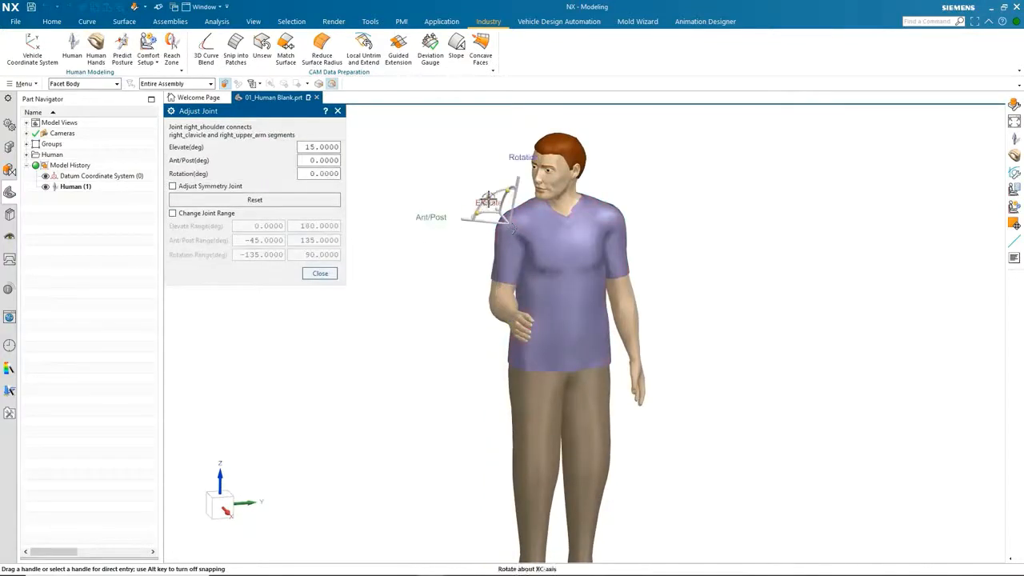
left_click_drag(489, 199, 498, 173)
left_click(173, 186)
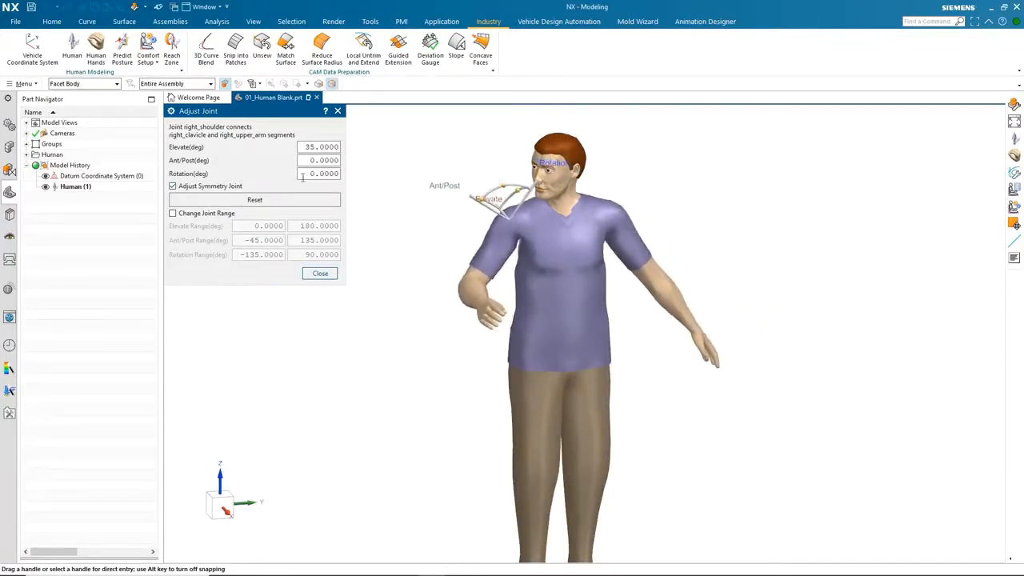
left_click(320, 273)
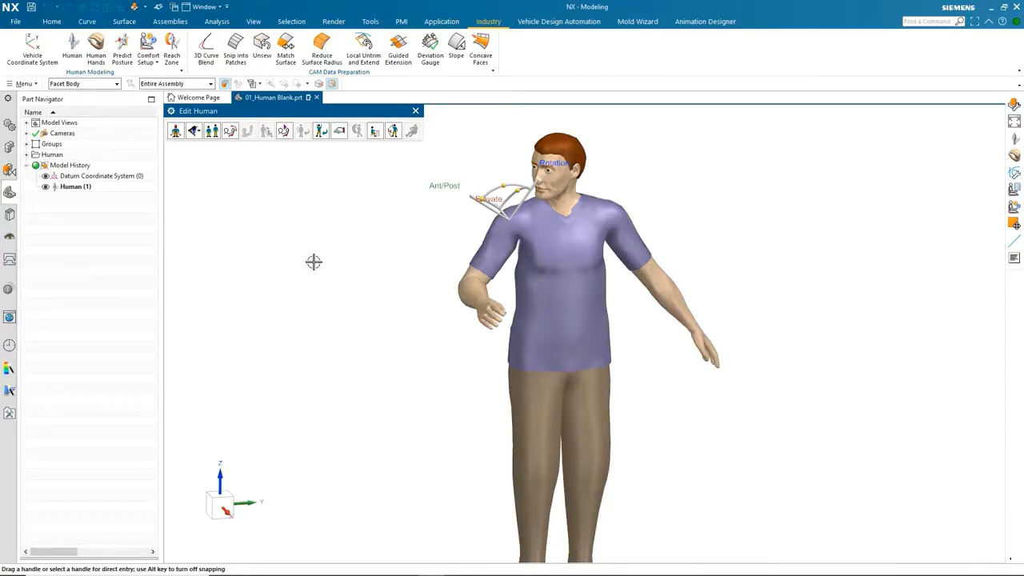
Open the posture library and preview the walking, arms-out, pull_back and push_forward postures.
left_click(375, 132)
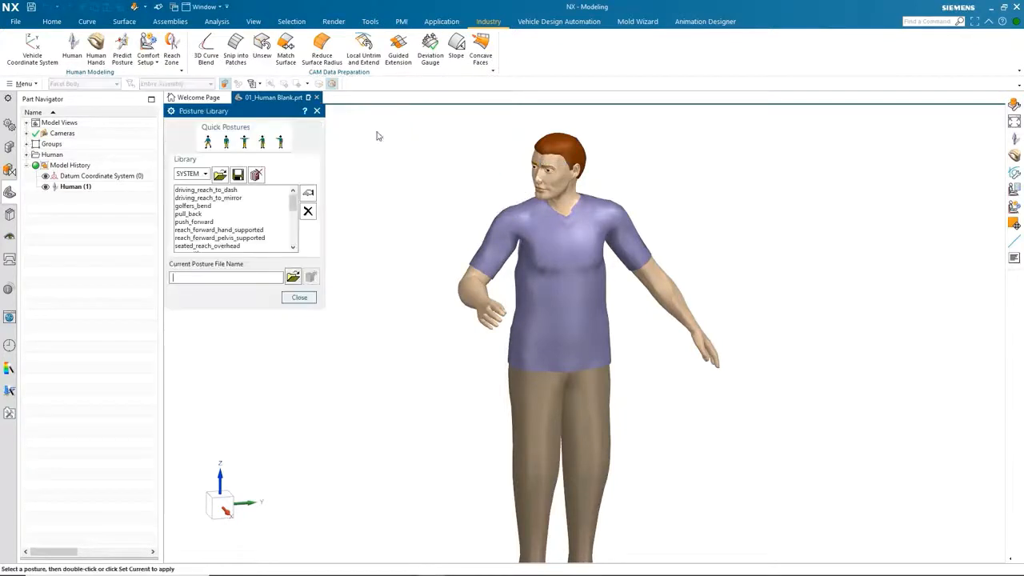
left_click(208, 143)
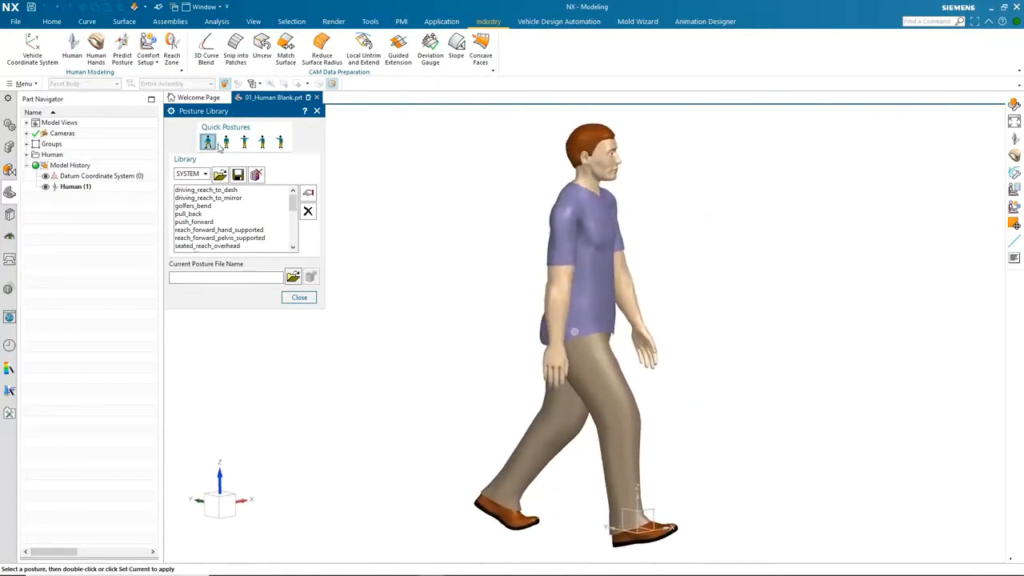
left_click(246, 142)
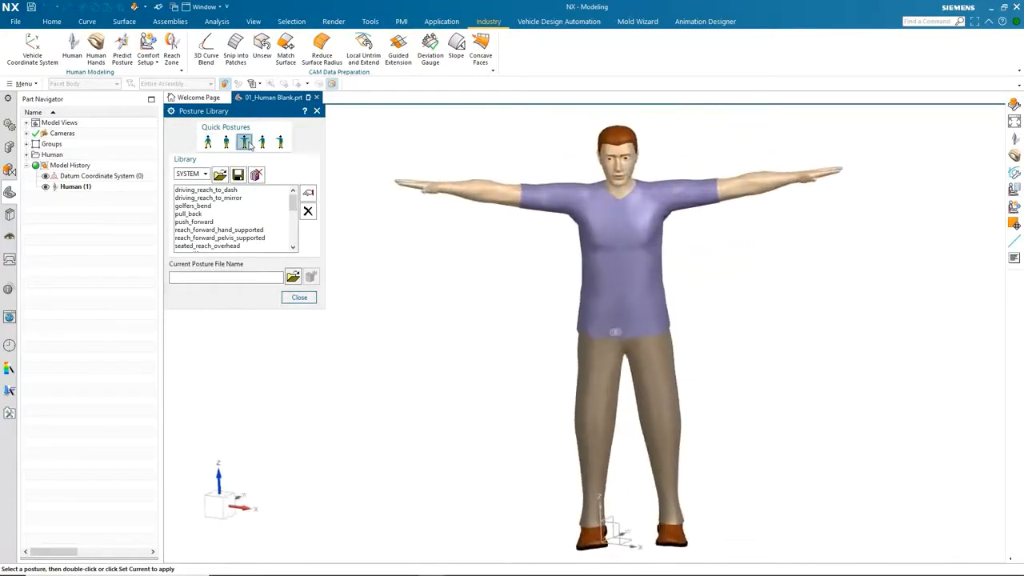
double_click(204, 214)
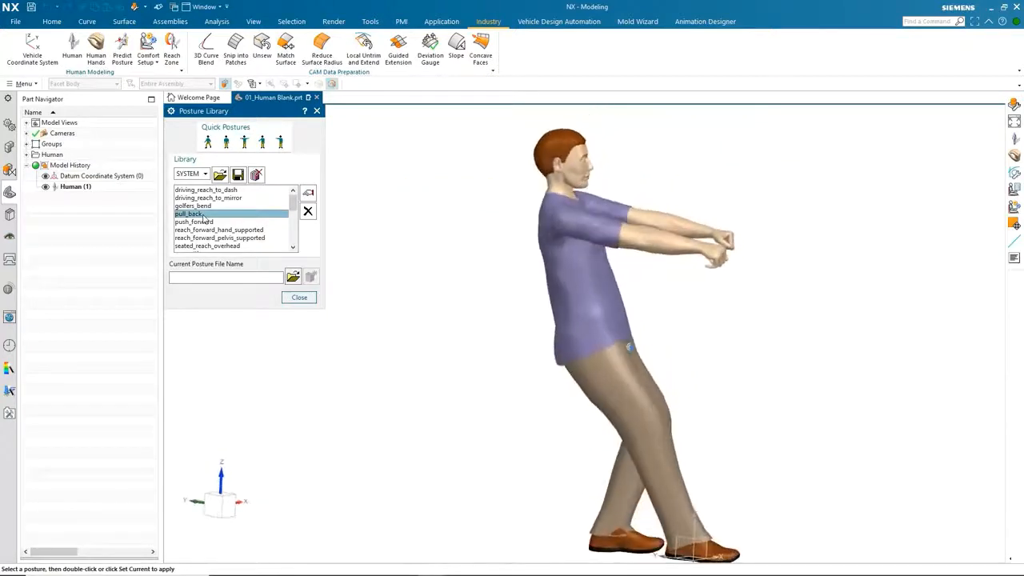
double_click(204, 223)
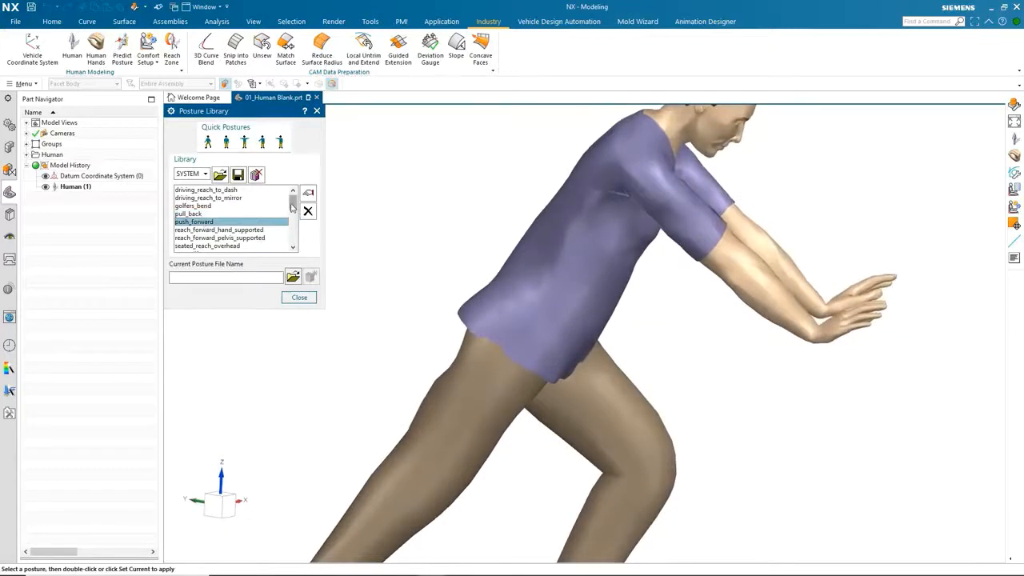
Apply the seated_working and stand_working postures, then the standing quick posture.
left_click_drag(292, 206, 293, 233)
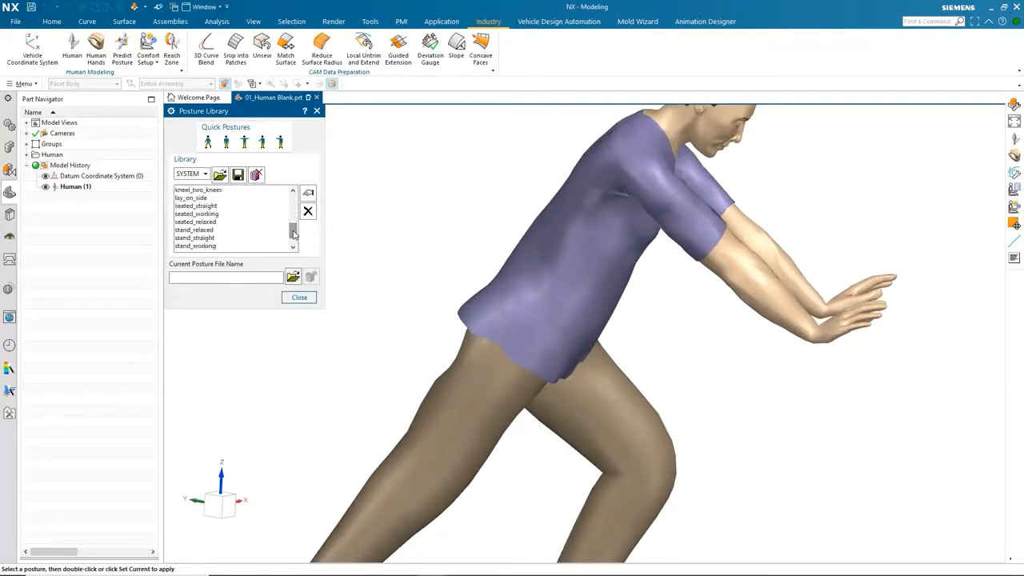
double_click(199, 214)
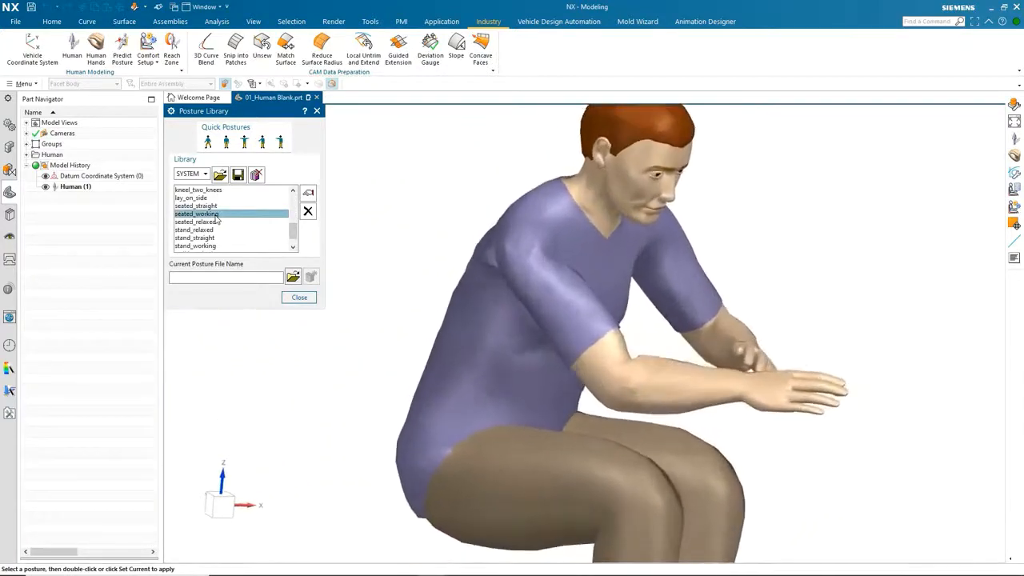
double_click(212, 248)
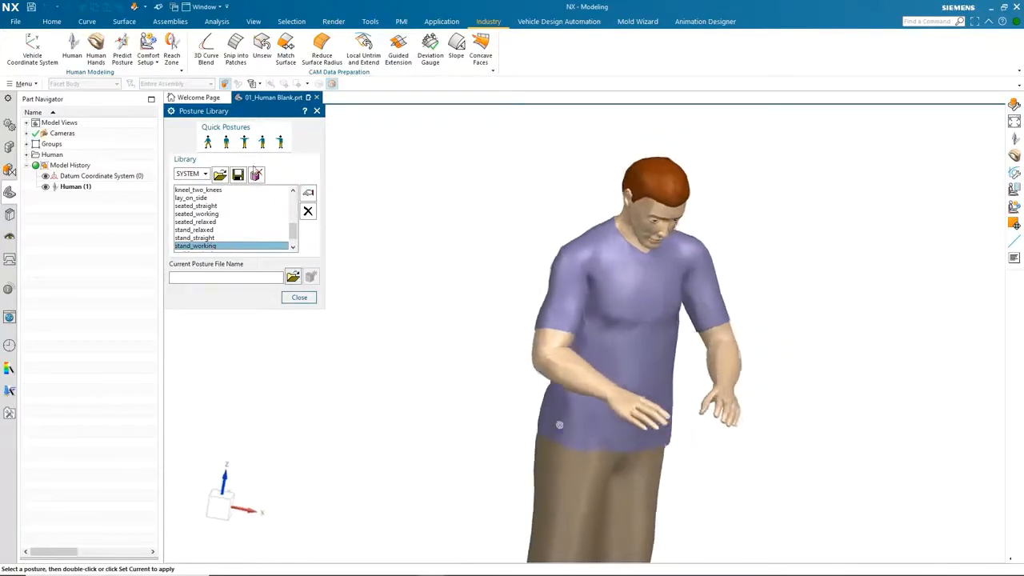
left_click(231, 144)
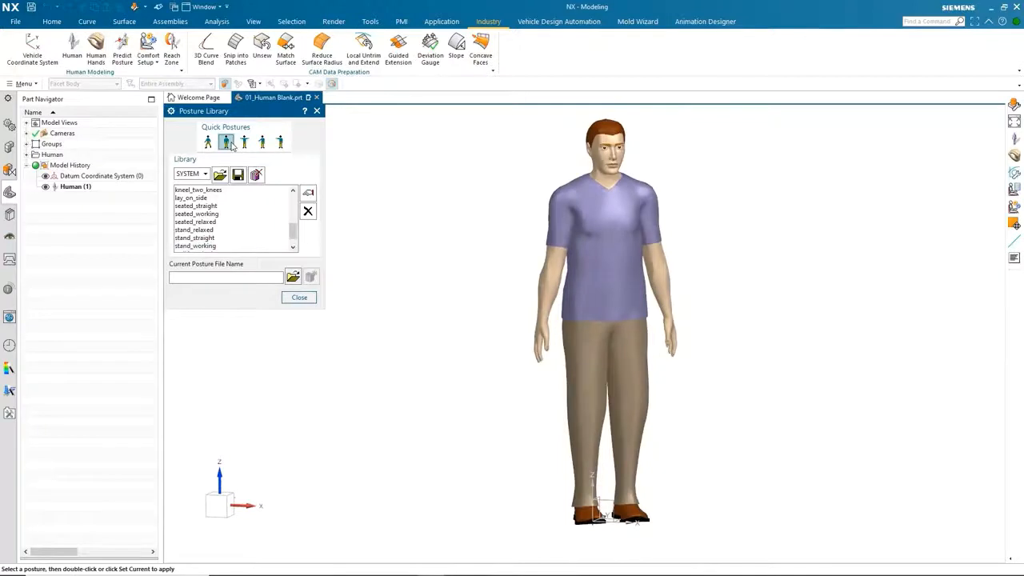
Close the posture library, start Inverse Kinematics with Dynamic Drag on the head, and drag the head handle.
left_click(299, 297)
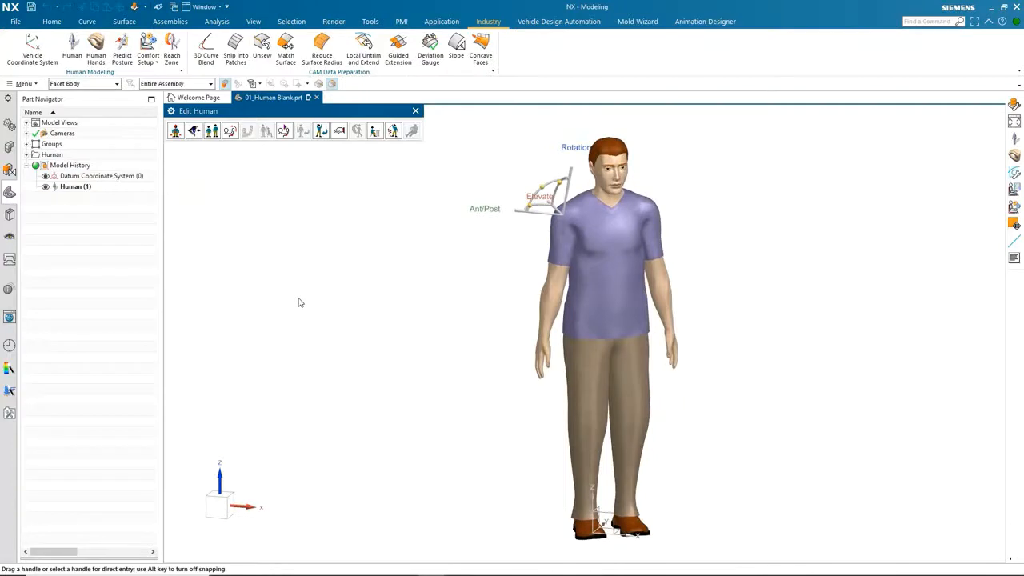
left_click(392, 132)
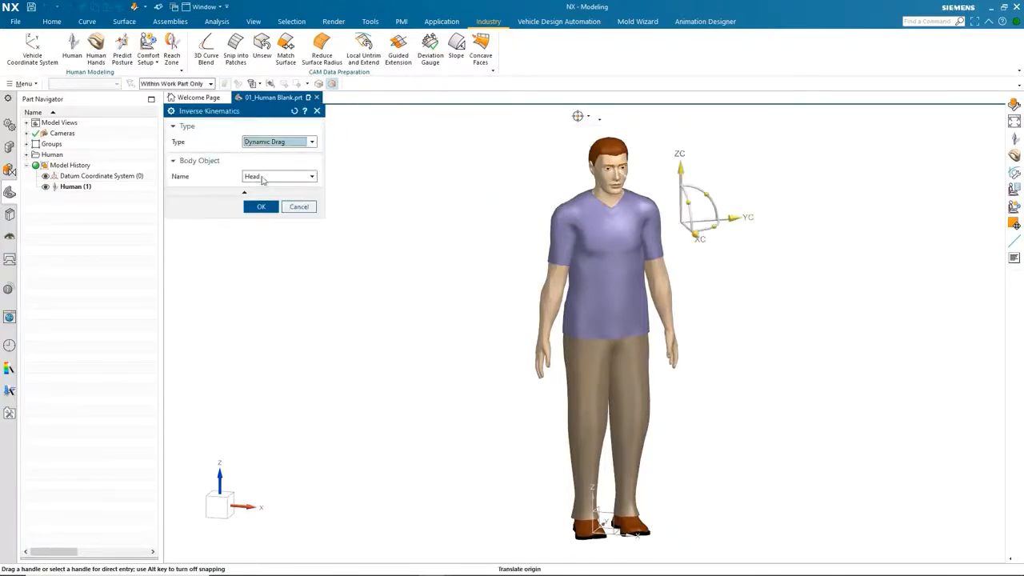
middle_click_drag(459, 391, 769, 357)
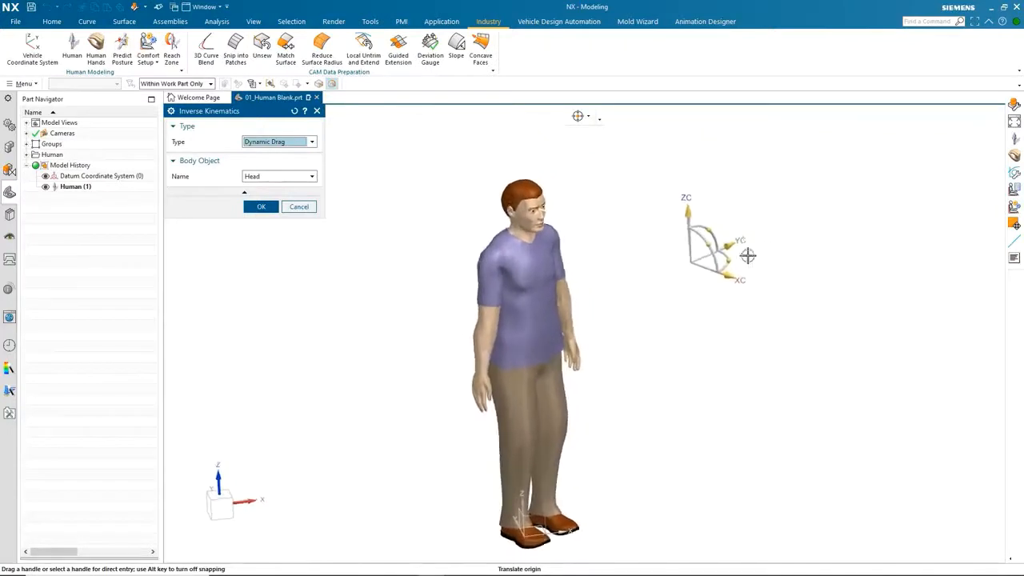
left_click_drag(735, 245, 626, 197)
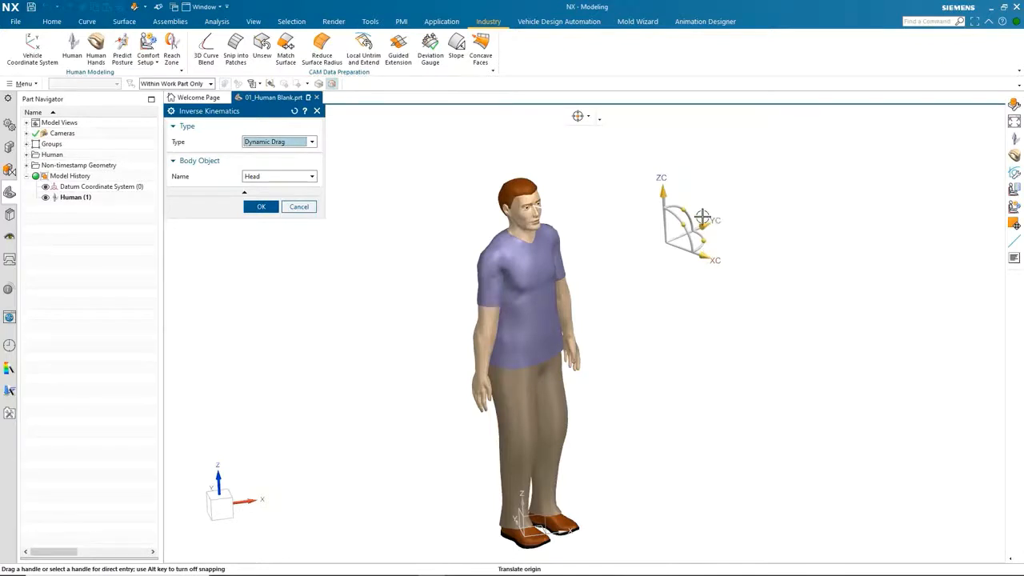
left_click_drag(701, 217, 677, 224)
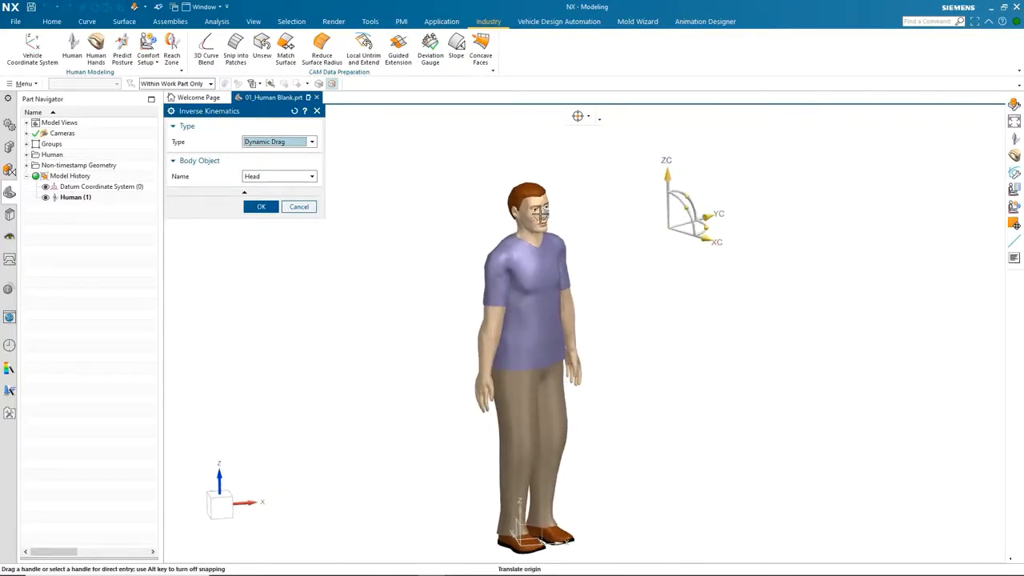
Drag the head handle along the YC axis to reposition the head.
scroll(692, 253, "down", 2)
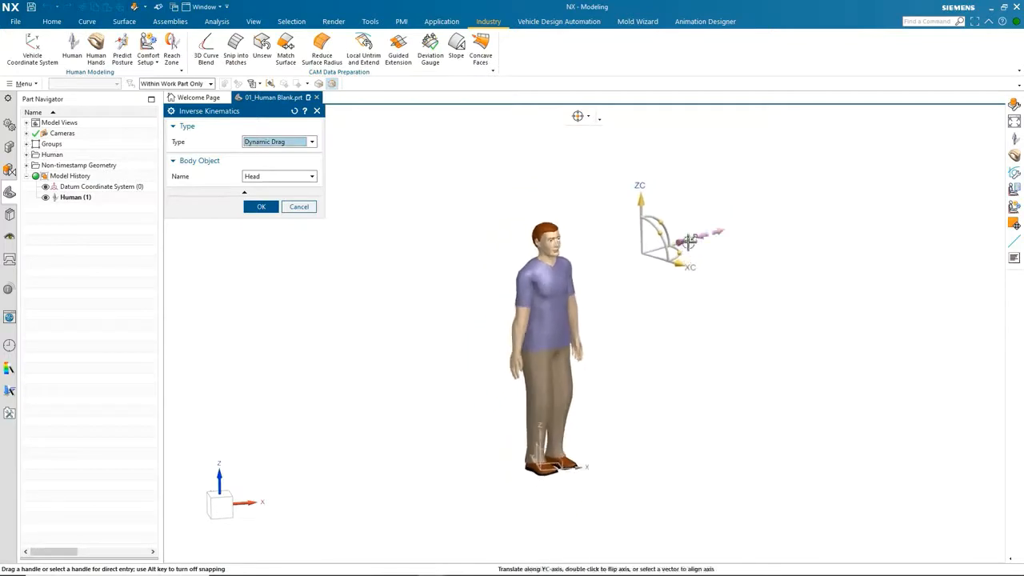
left_click_drag(688, 242, 822, 213)
scroll(423, 285, "up", 3)
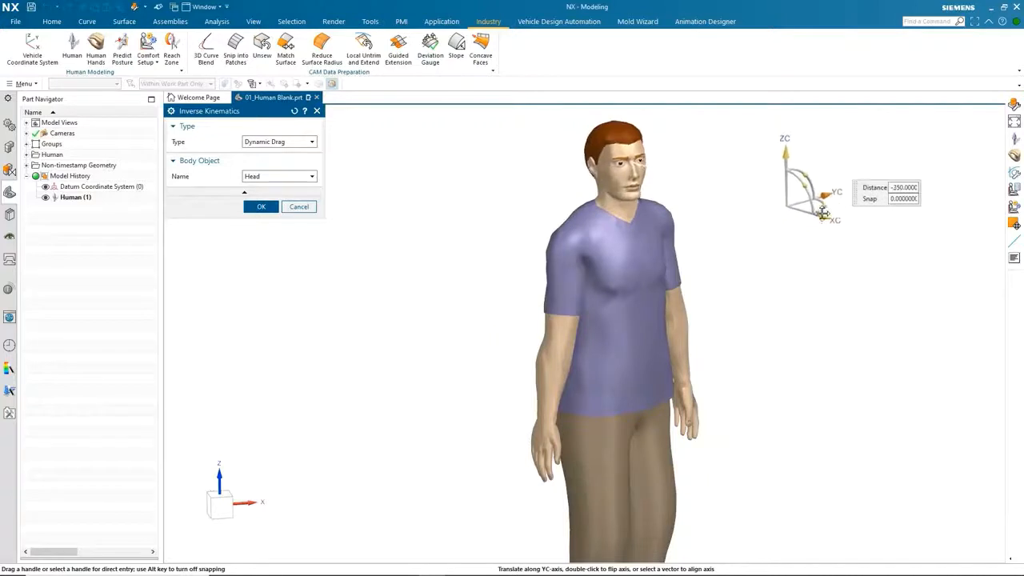
scroll(779, 283, "down", 3)
middle_click_drag(720, 288, 779, 283)
left_click(797, 258)
middle_click_drag(511, 384, 466, 394)
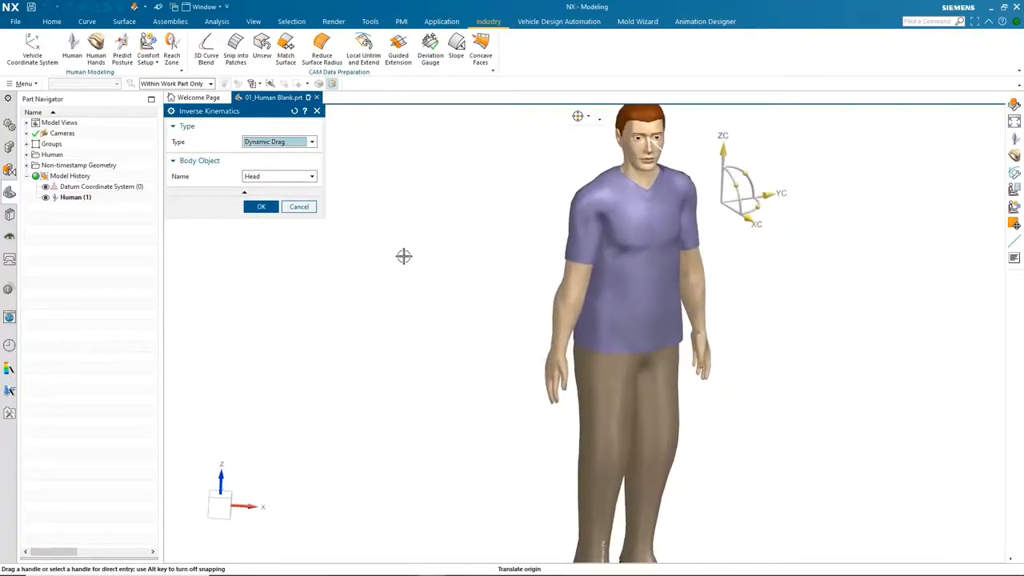
Switch the dragged body object to the left hand and drag its handle to raise the arm forward.
left_click(275, 178)
left_click(269, 204)
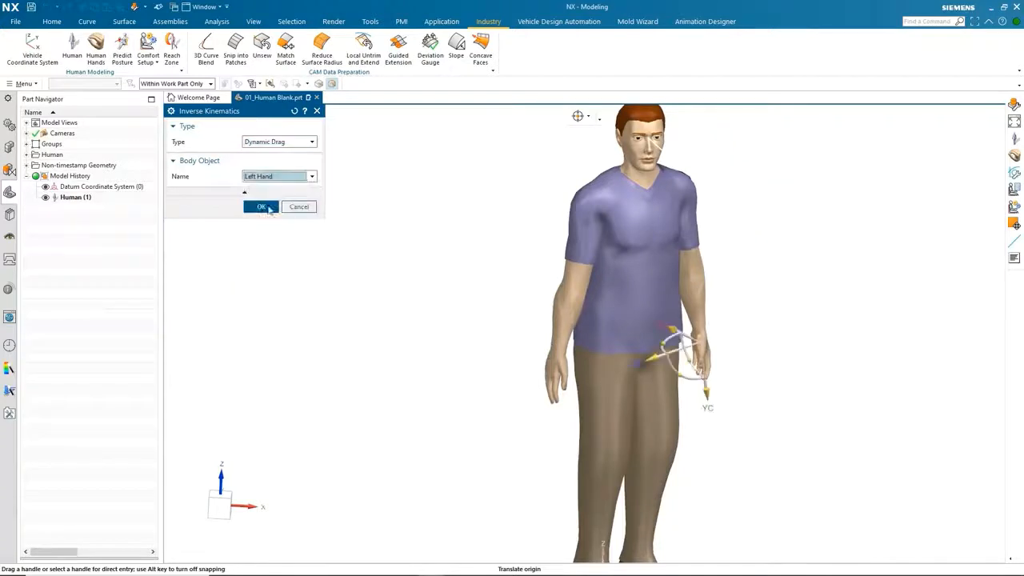
middle_click_drag(360, 316, 395, 326)
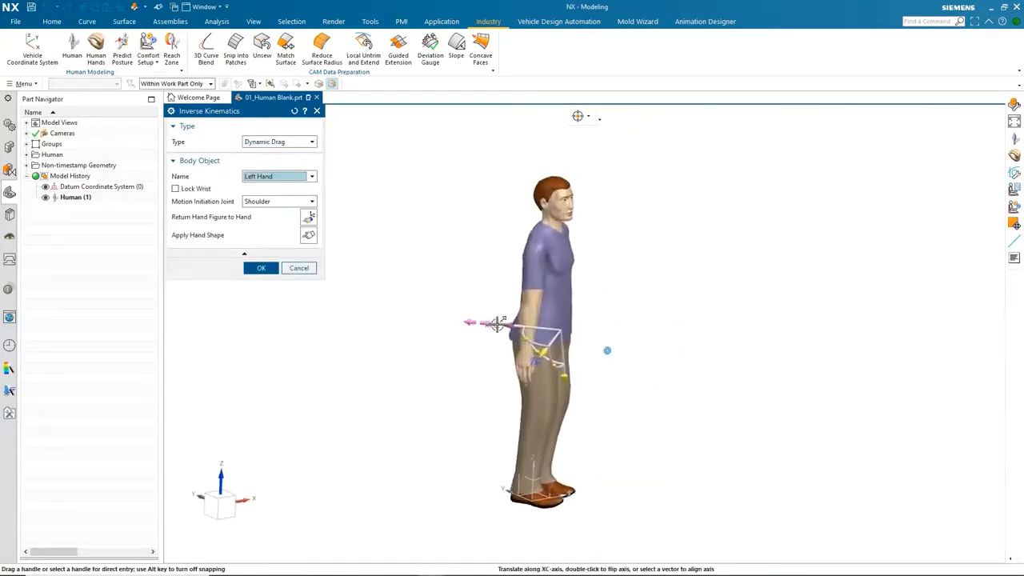
scroll(497, 322, "up", 2)
left_click_drag(496, 324, 851, 302)
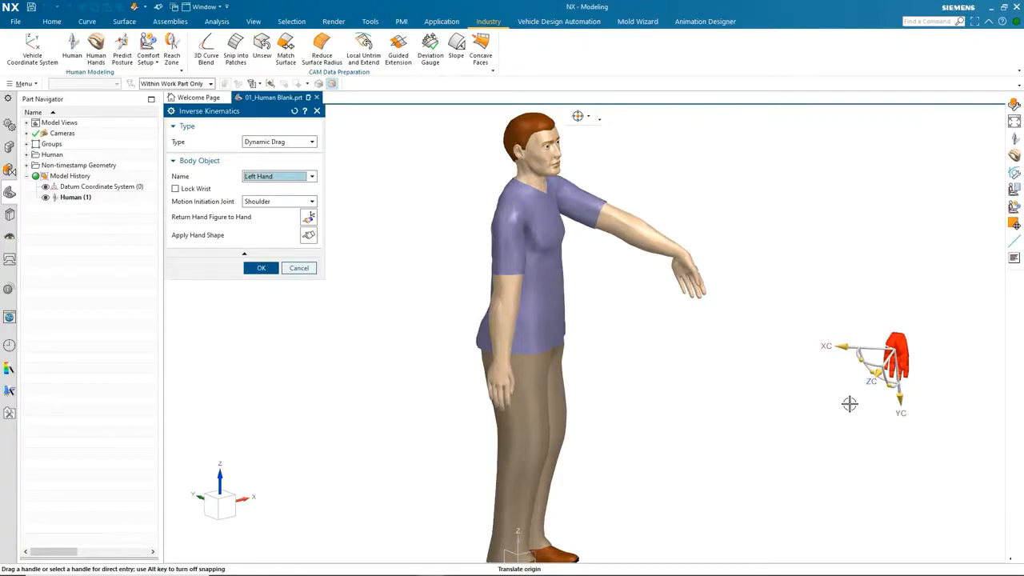
middle_click_drag(849, 404, 838, 308)
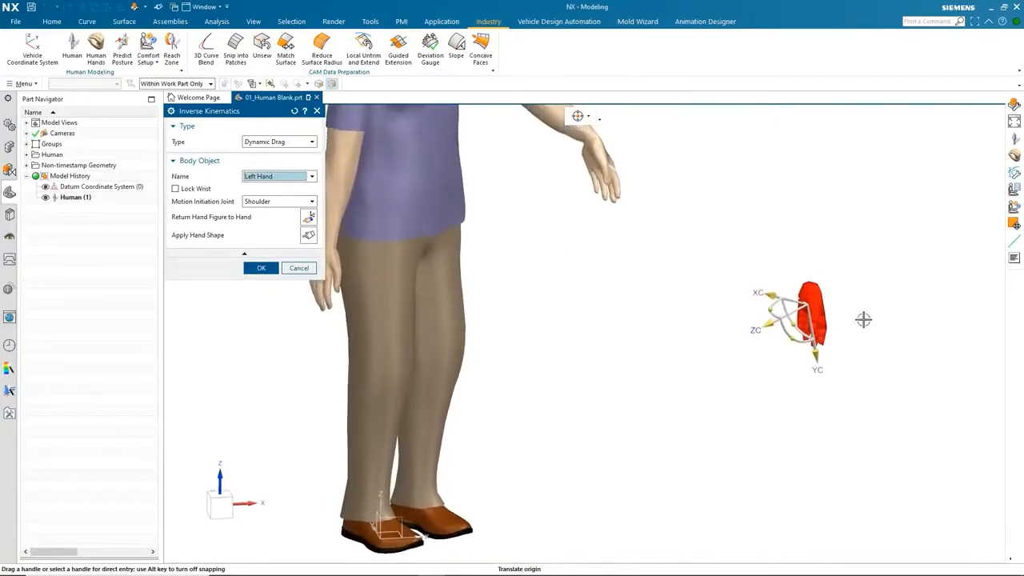
Adjust the left hand handle so the arm extends straight forward at shoulder height.
left_click_drag(762, 318, 806, 270)
middle_click_drag(776, 240, 777, 320)
left_click_drag(777, 321, 827, 313)
middle_click_drag(827, 313, 759, 355)
left_click_drag(759, 354, 741, 186)
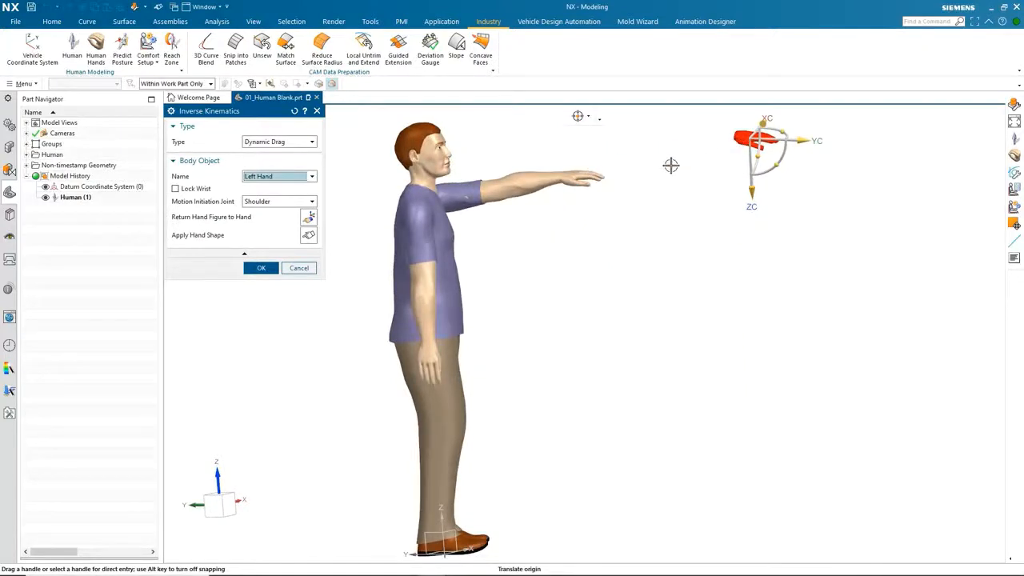
Drag the left hand handle back along YC to bring the hand to the forehead.
middle_click_drag(725, 279, 805, 165)
left_click(798, 168)
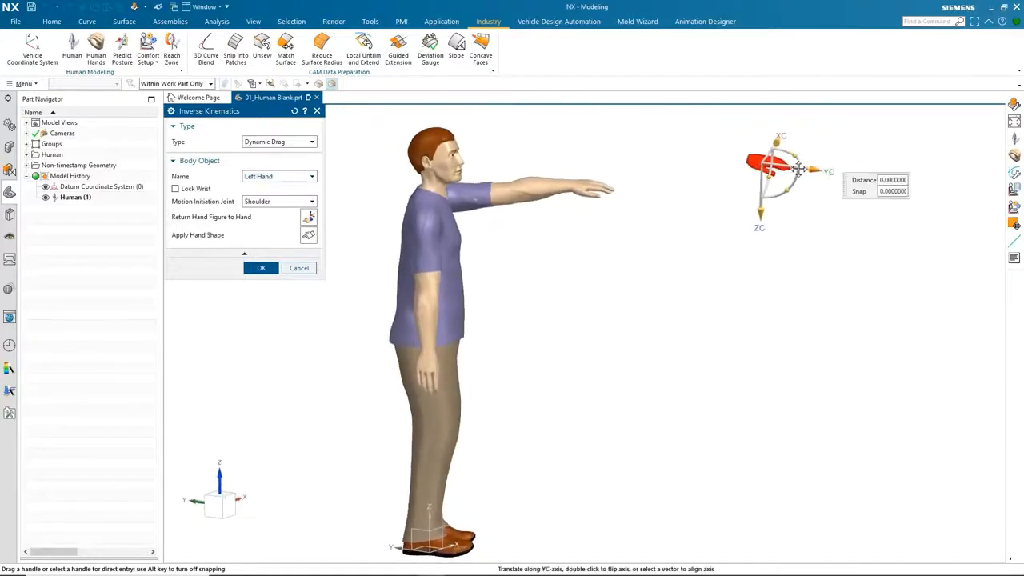
left_click_drag(797, 168, 554, 192)
middle_click_drag(555, 205, 592, 311)
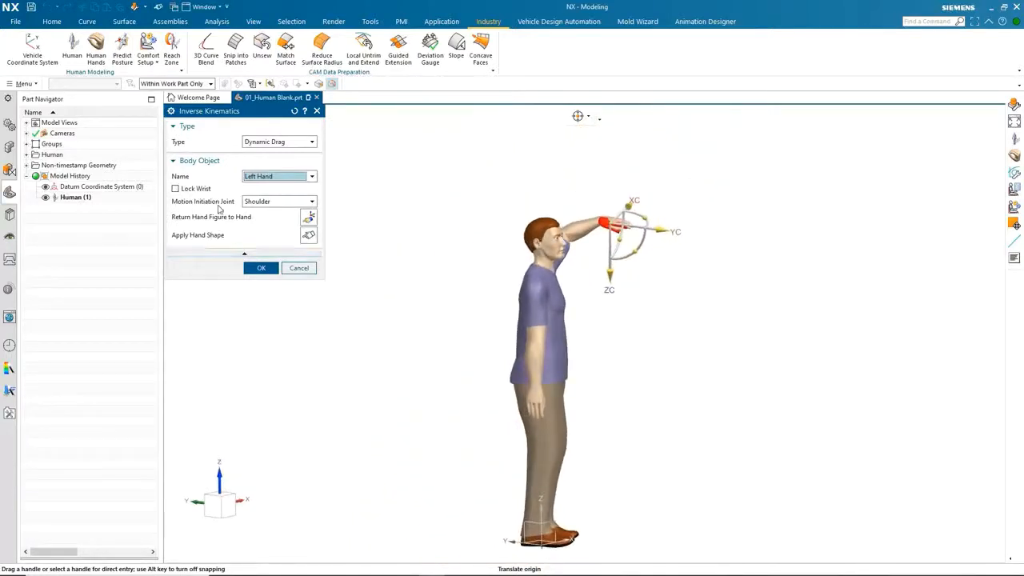
Set the motion initiation joint to Waist and drag the left hand to bend the torso.
left_click(274, 201)
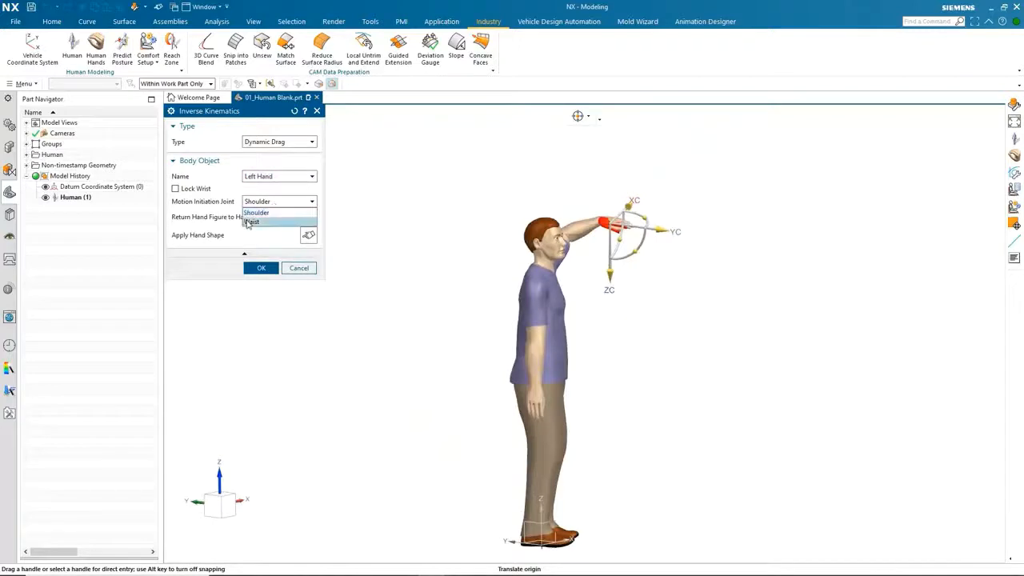
left_click(272, 222)
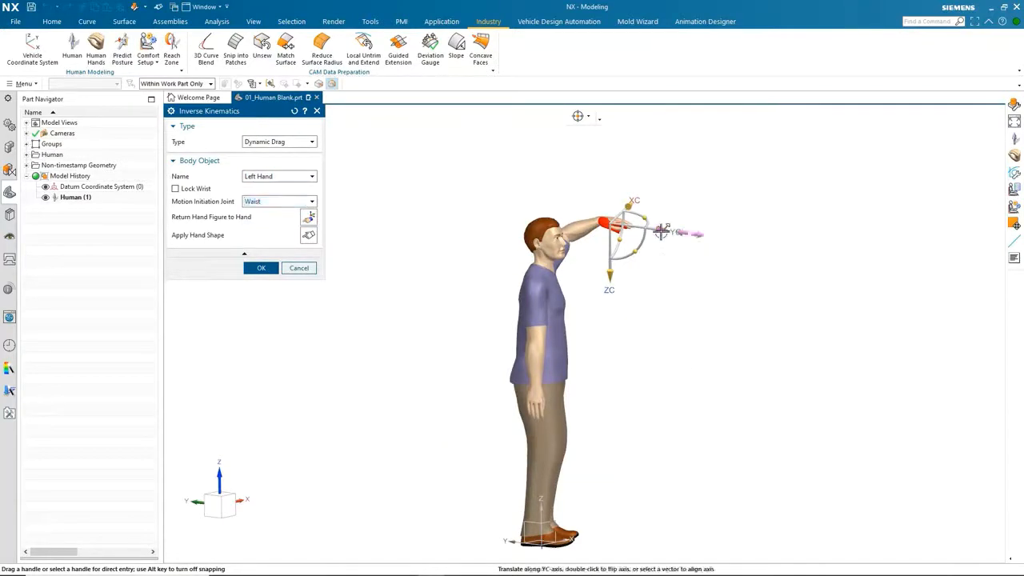
left_click_drag(661, 232, 697, 268)
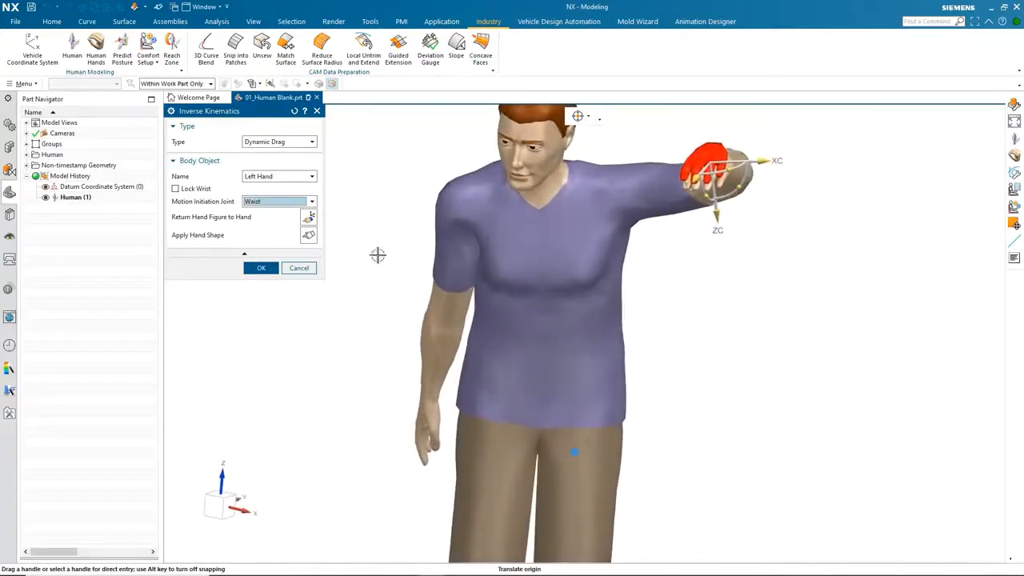
Open the hand shape library and apply the ring_pull shape to the left hand.
left_click(308, 235)
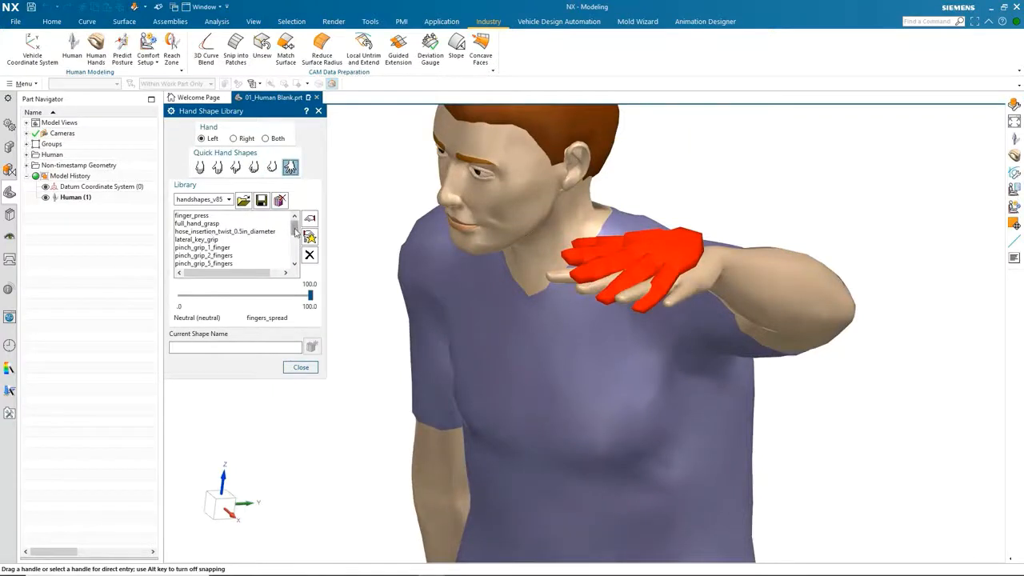
left_click_drag(294, 227, 294, 244)
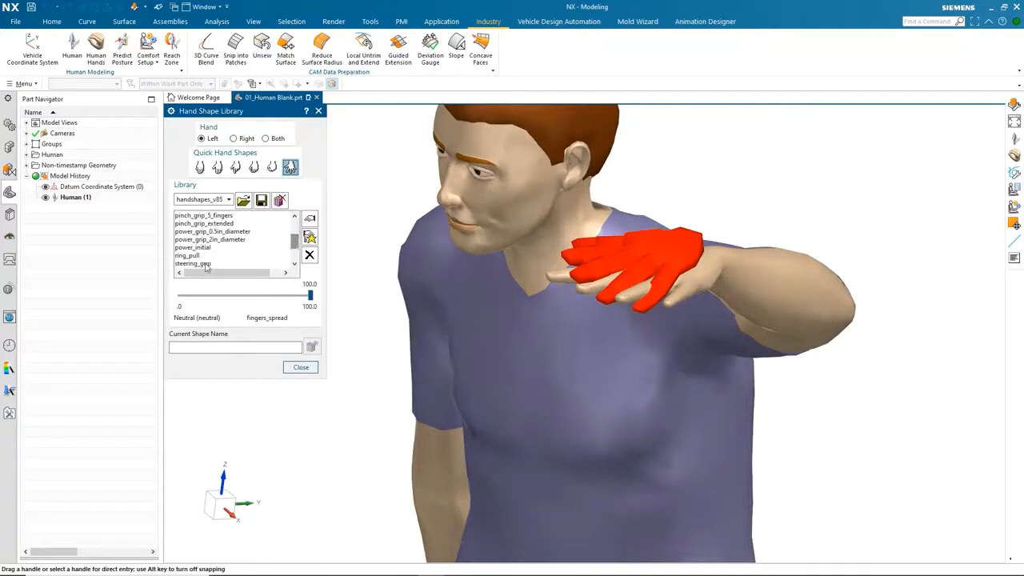
left_click(191, 256)
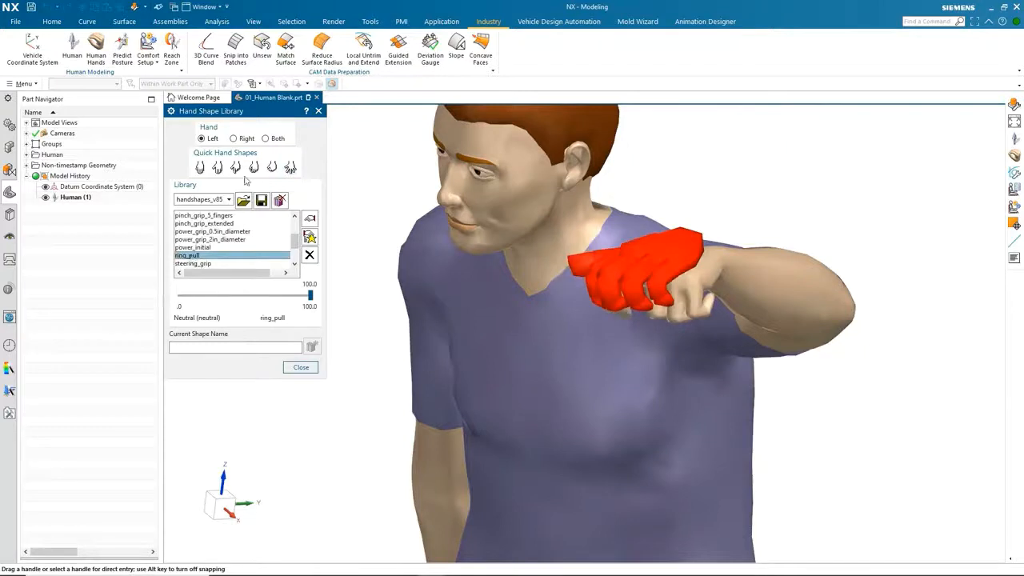
Apply the fist quick hand shape, set its blend to about 71.4, and close the library.
left_click(273, 166)
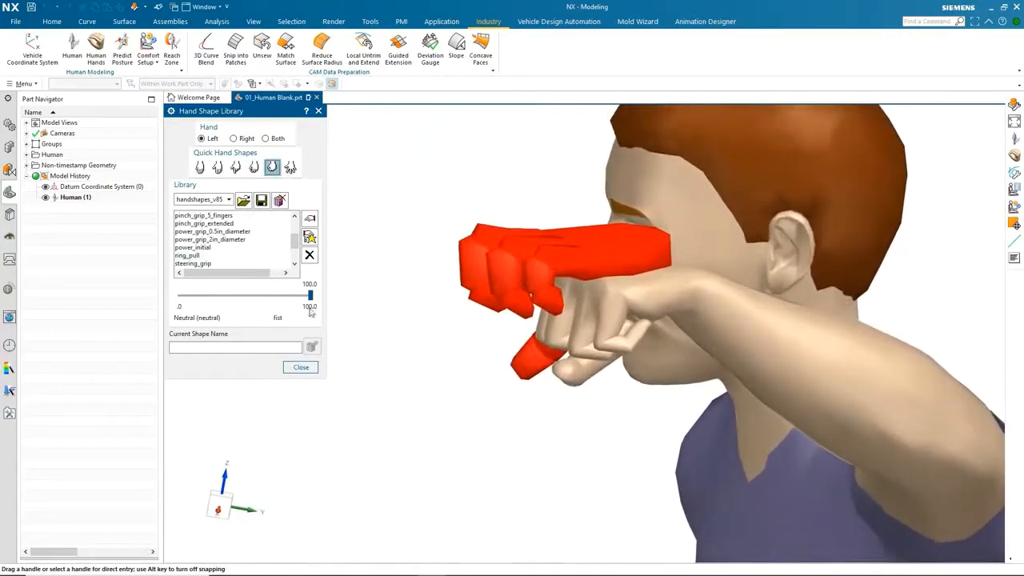
mouse_move(311, 295)
left_mouse_down()
mouse_move(169, 304)
mouse_move(313, 298)
left_mouse_up()
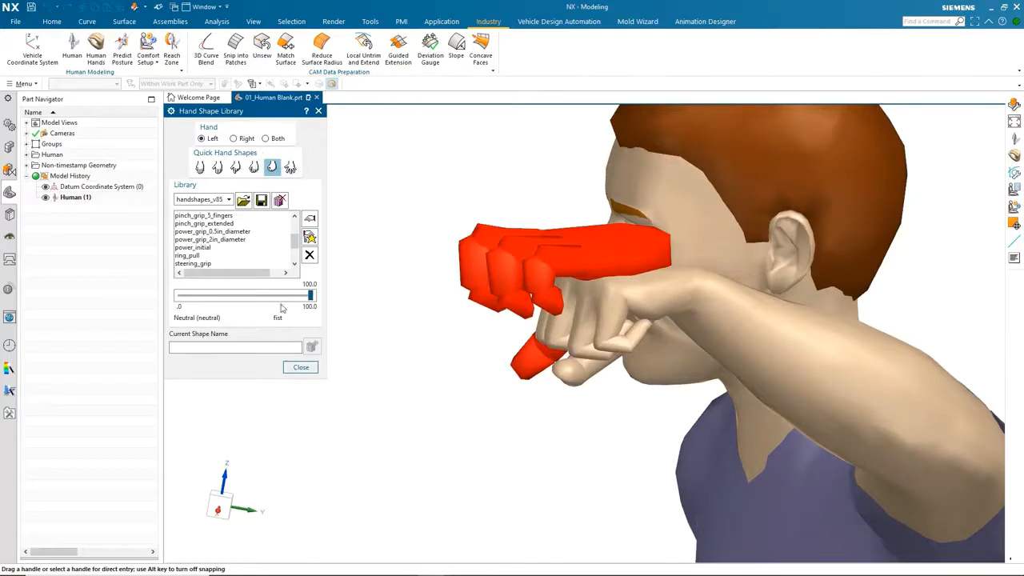
left_click_drag(309, 295, 275, 293)
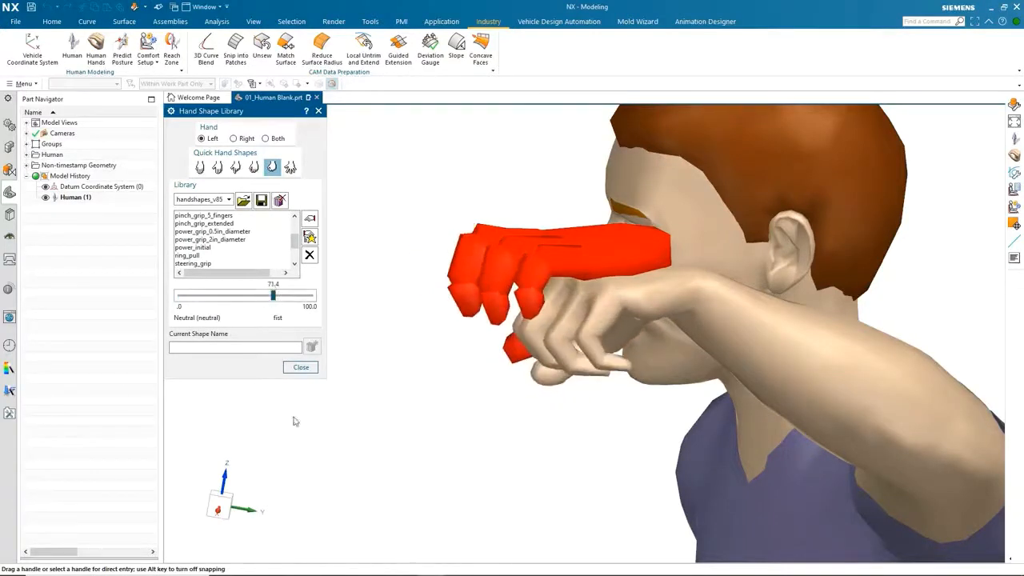
left_click(301, 367)
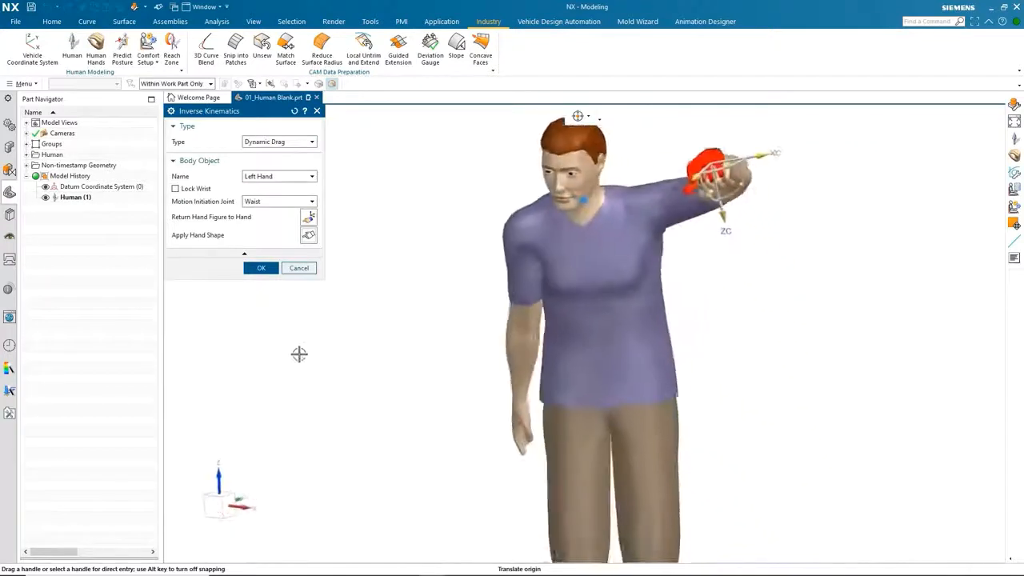
Confirm the inverse kinematics, exit the human editor, and hide the human model.
left_click(260, 268)
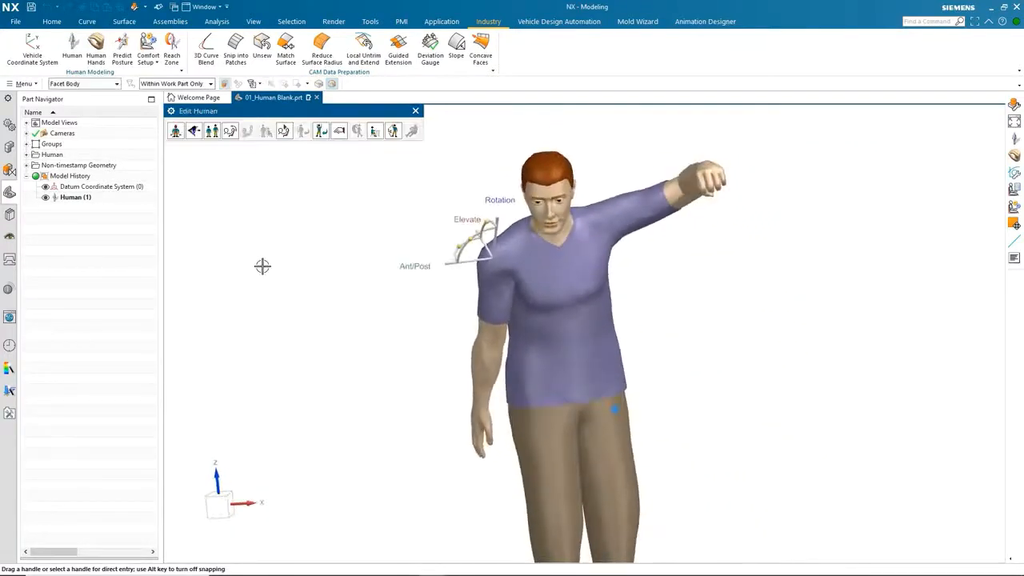
left_click(415, 112)
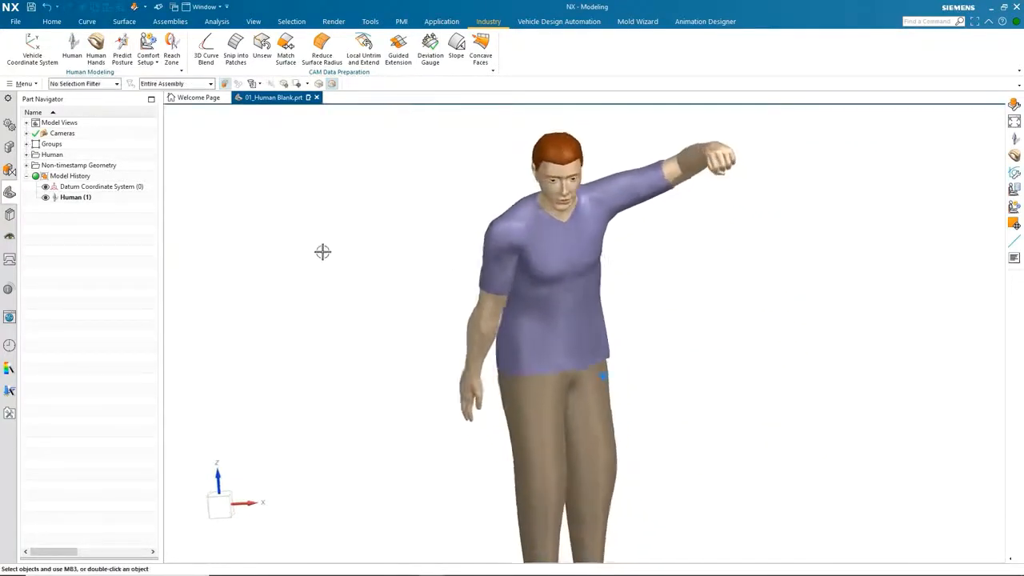
left_click(46, 197)
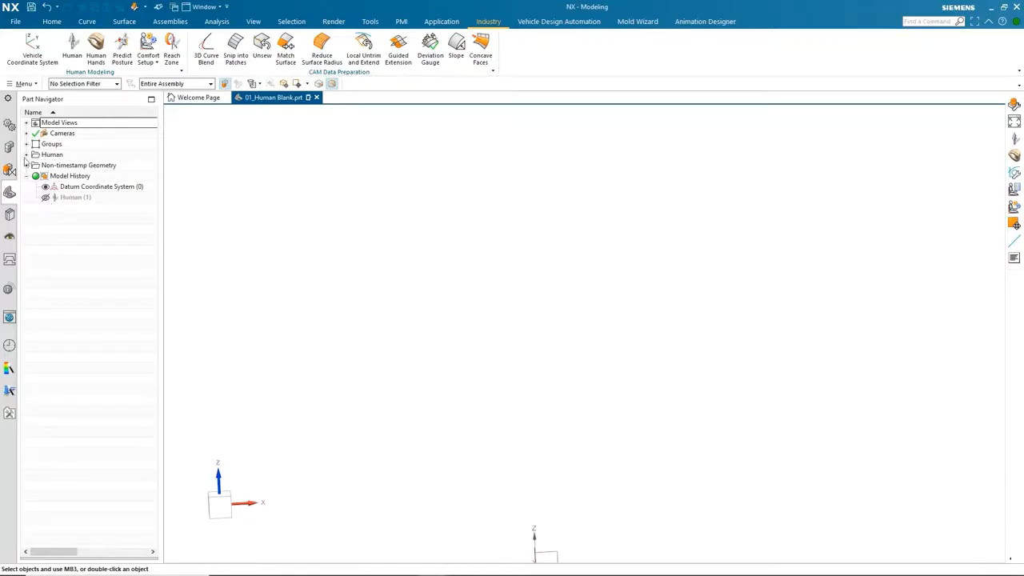
Create a human hand with the default female right gloved hand, forearm included, and ANSUR database.
left_click(102, 56)
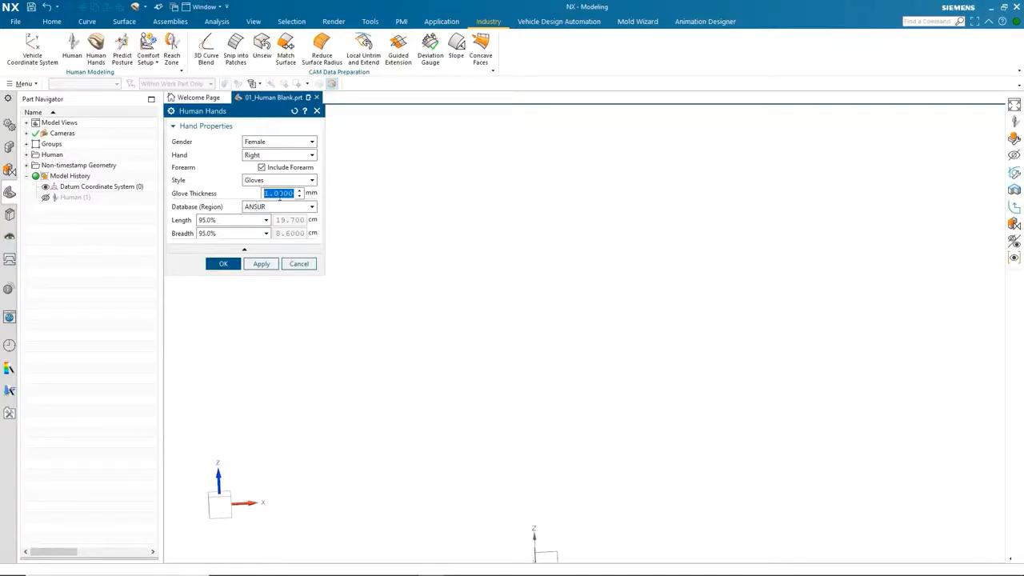
left_click(280, 208)
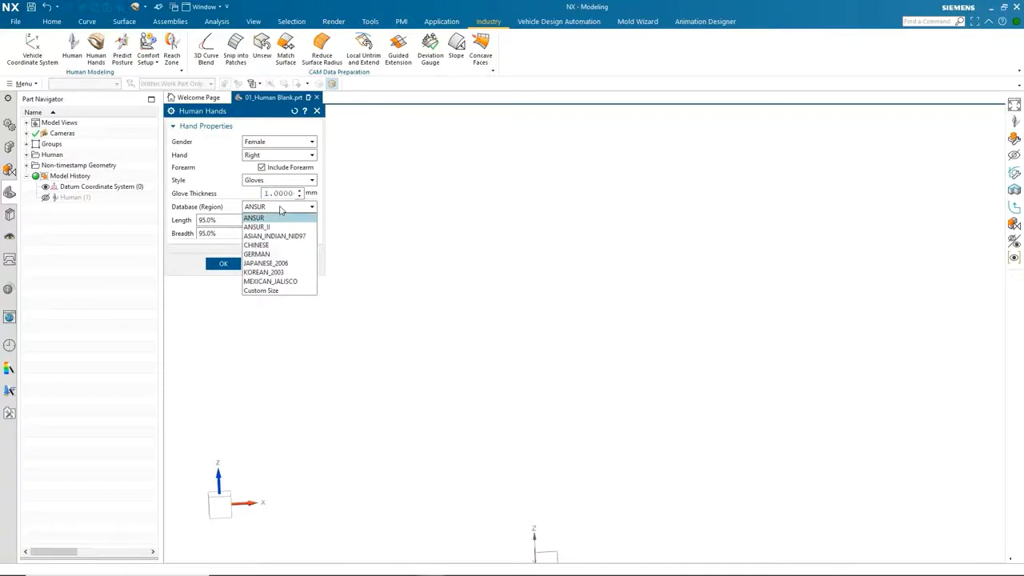
left_click(281, 210)
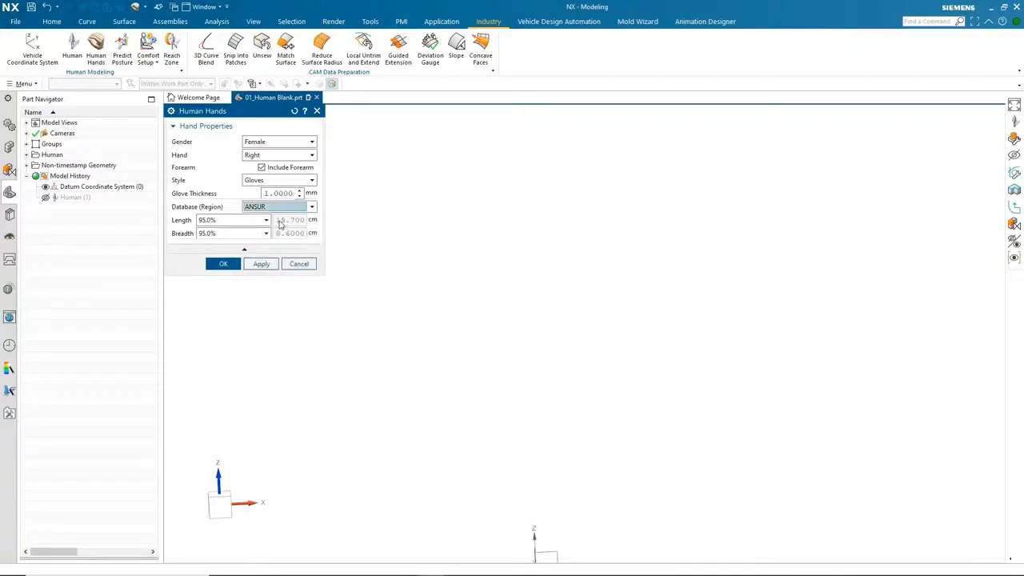
left_click(225, 265)
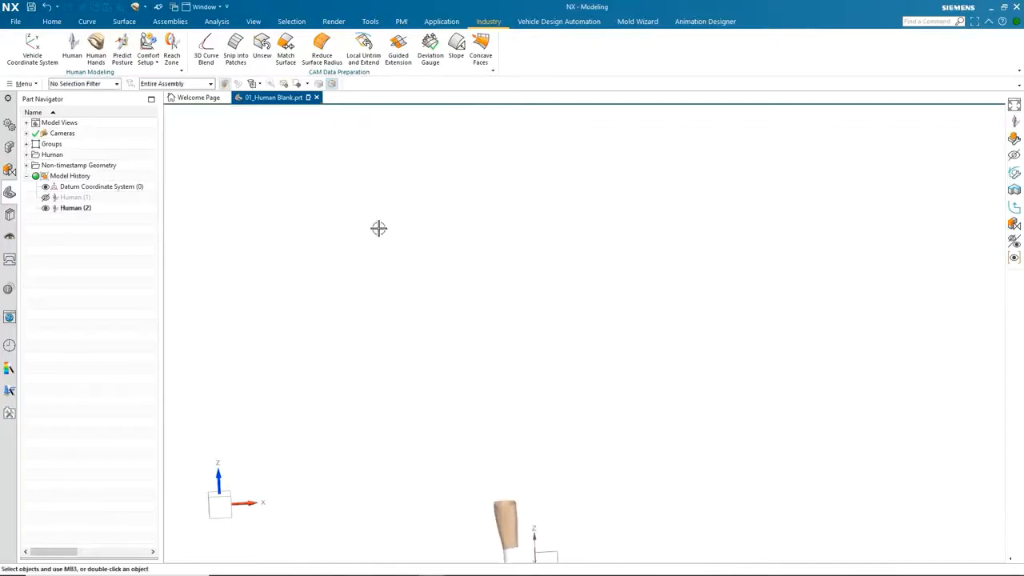
Edit the gloved human hand and change its hand shape to maximum_grip.
key("ctrl+f")
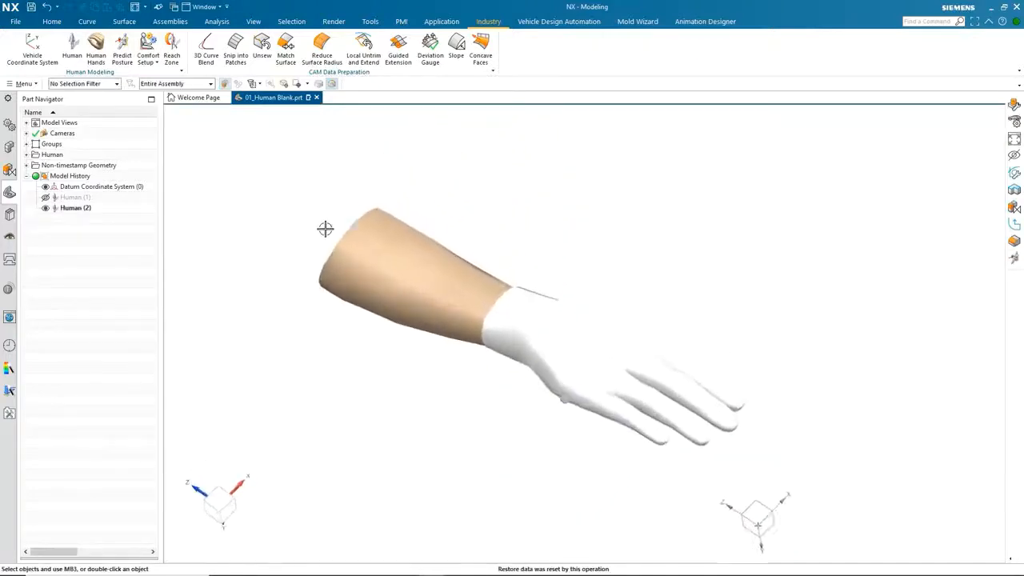
mouse_move(674, 416)
middle_mouse_down()
mouse_move(660, 416)
mouse_move(660, 369)
mouse_move(640, 391)
middle_mouse_up()
left_click(575, 229)
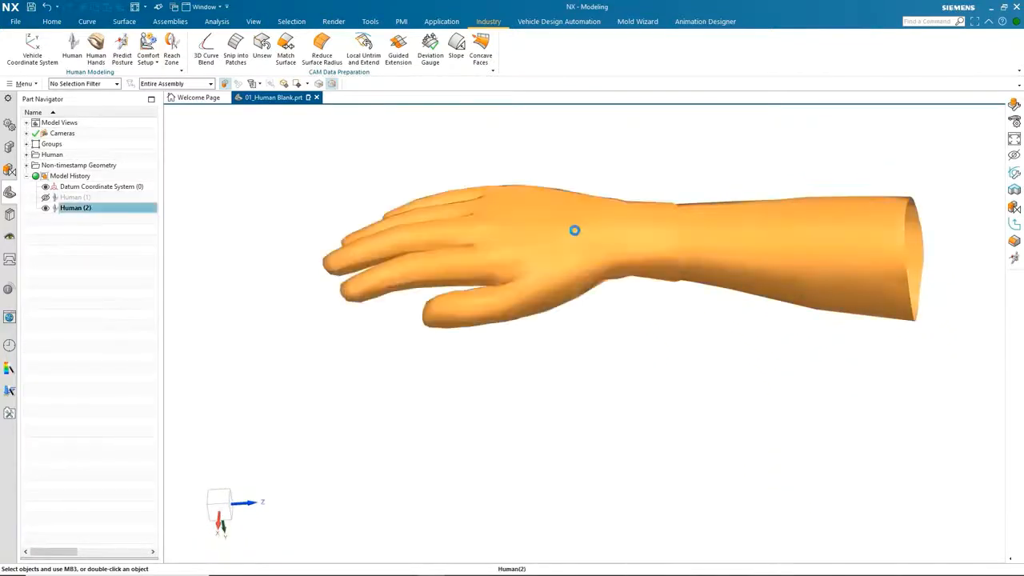
double_click(574, 230)
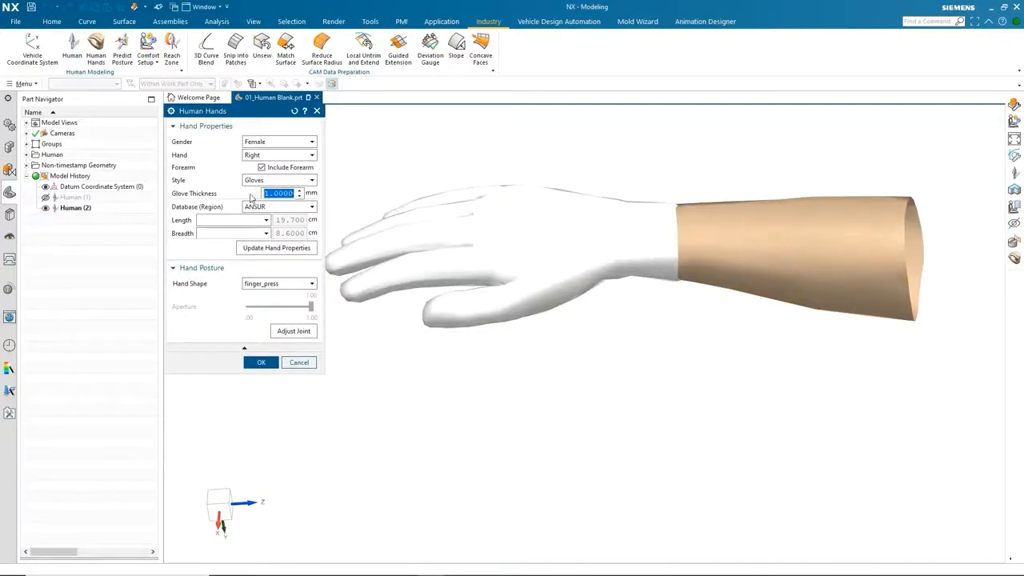
left_click(279, 285)
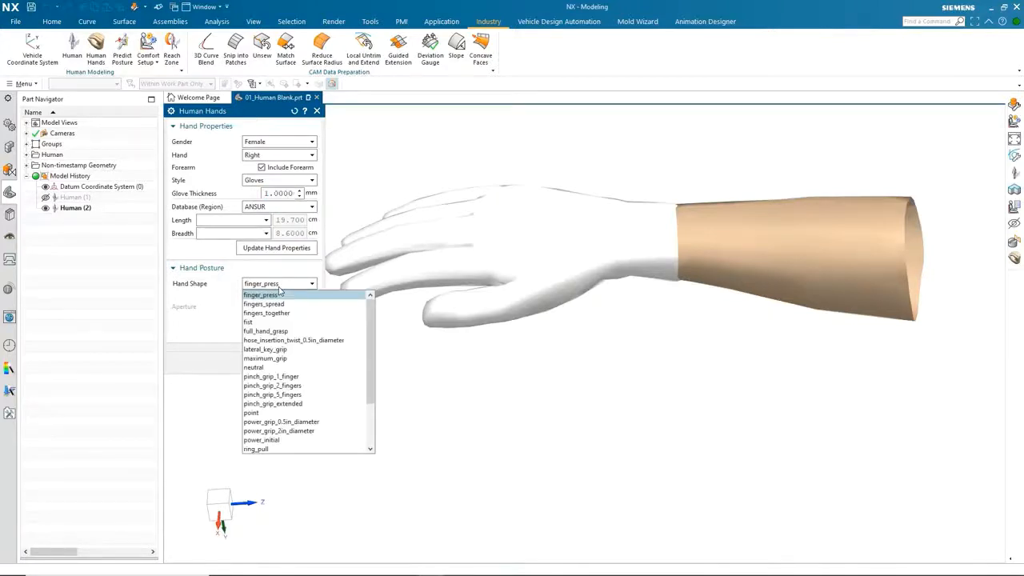
left_click(280, 359)
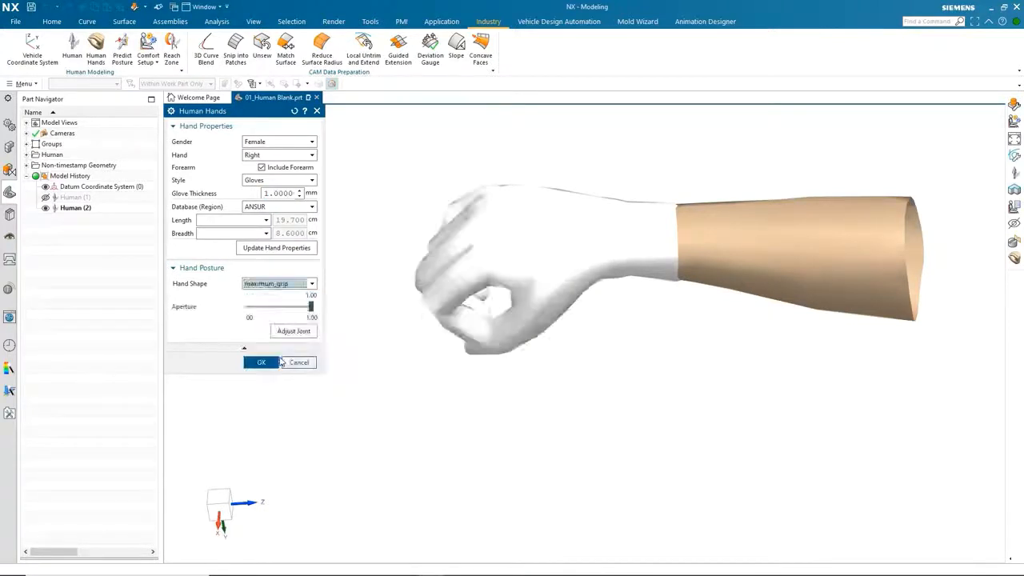
Change the hand shape to pinch_grip_2_fingers, set the aperture to about 0.66, and confirm.
left_click(311, 284)
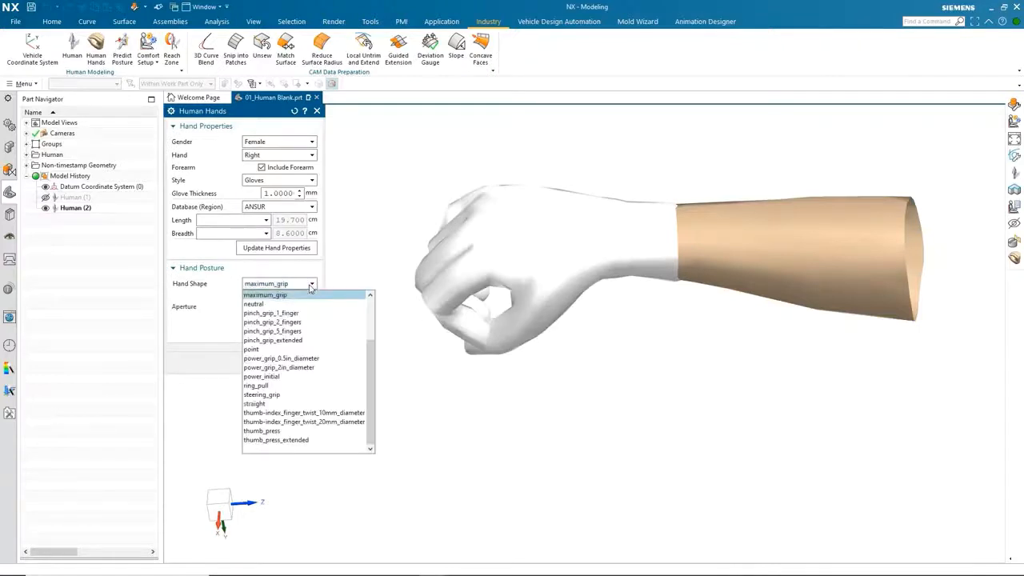
left_click(272, 321)
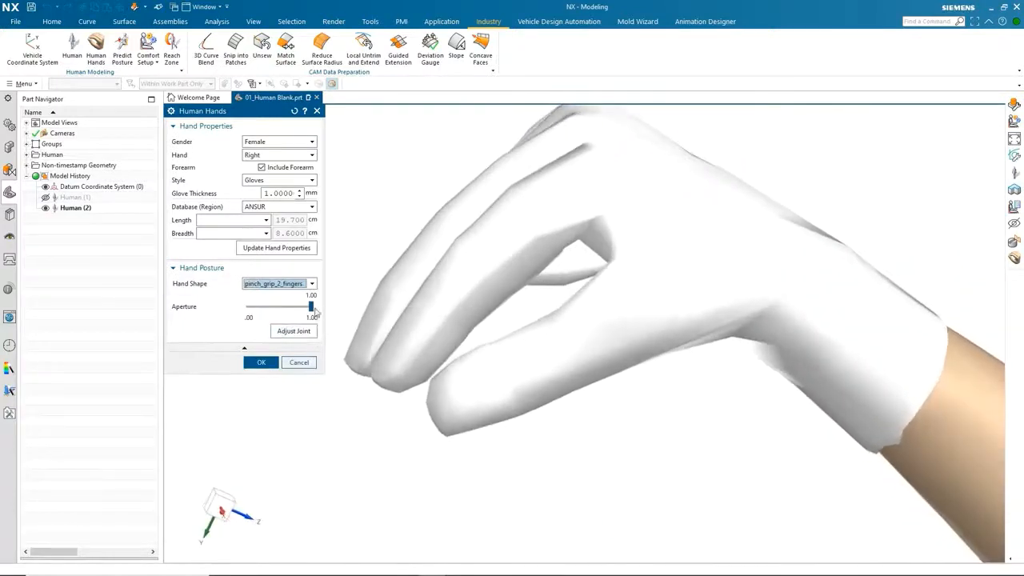
mouse_move(310, 306)
left_mouse_down()
mouse_move(265, 307)
mouse_move(290, 307)
left_mouse_up()
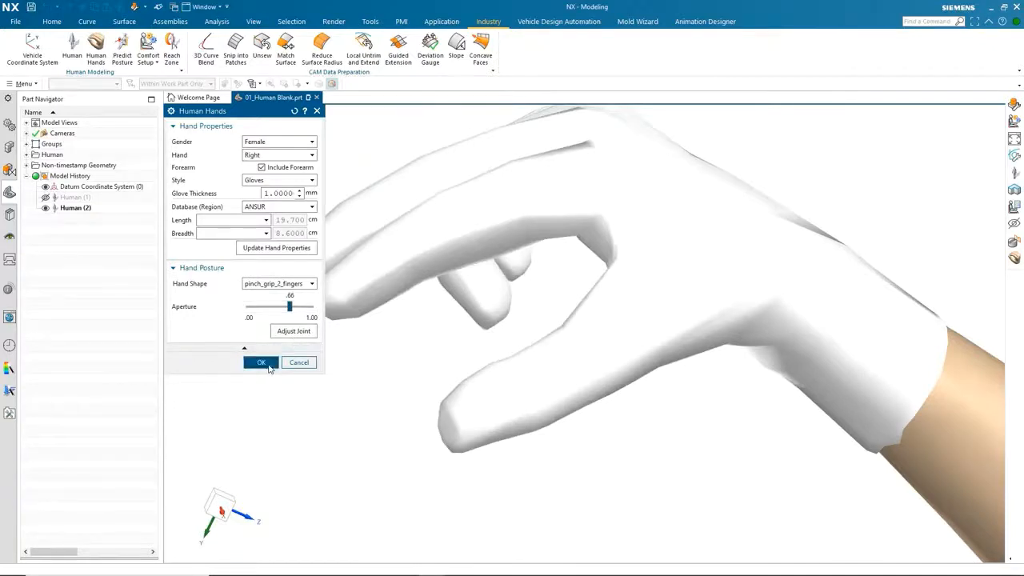
left_click(270, 363)
scroll(270, 368, "down", 5)
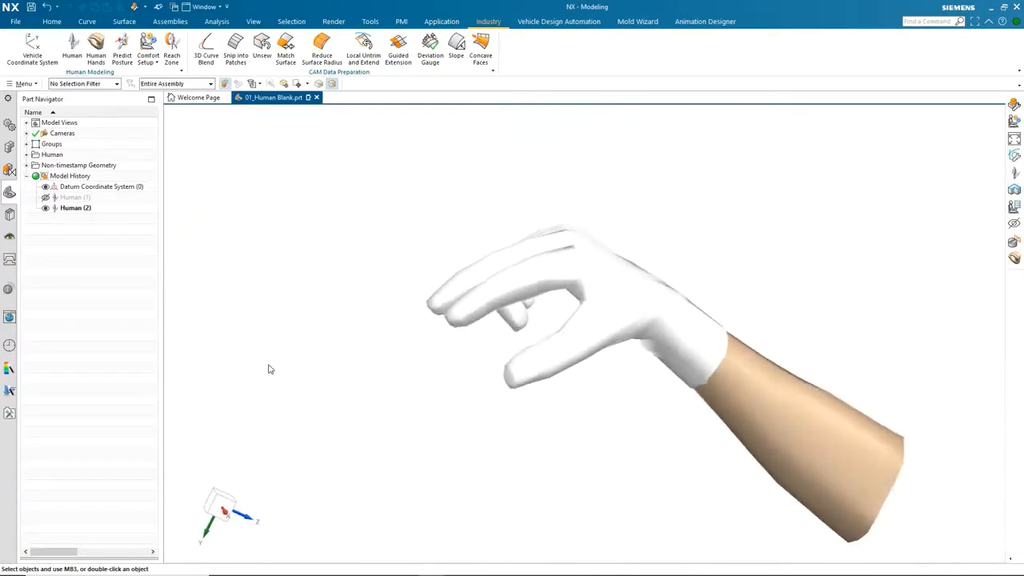
Open the 02_Active Reach.prt part from the history list.
left_click(8, 345)
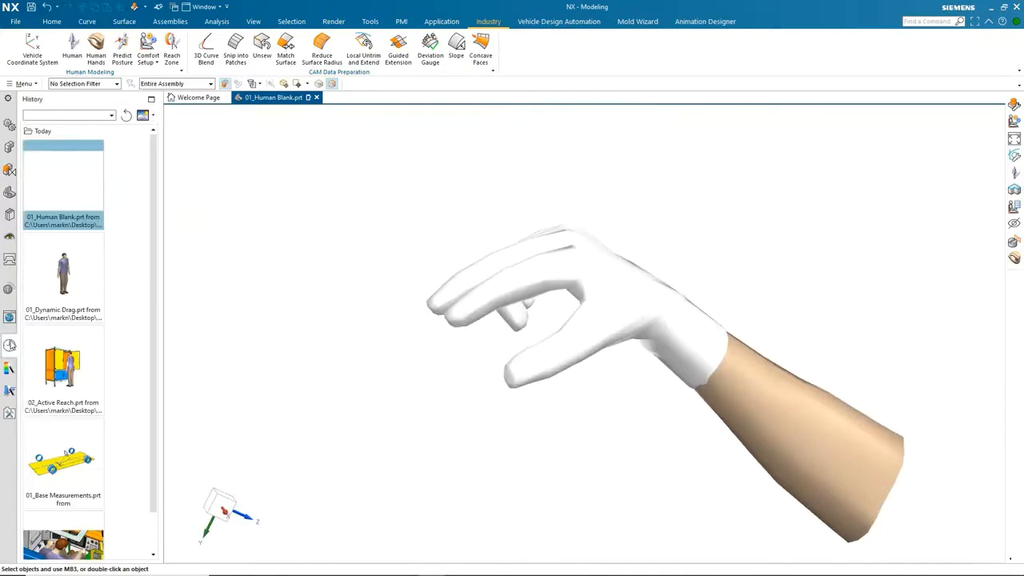
left_click(65, 352)
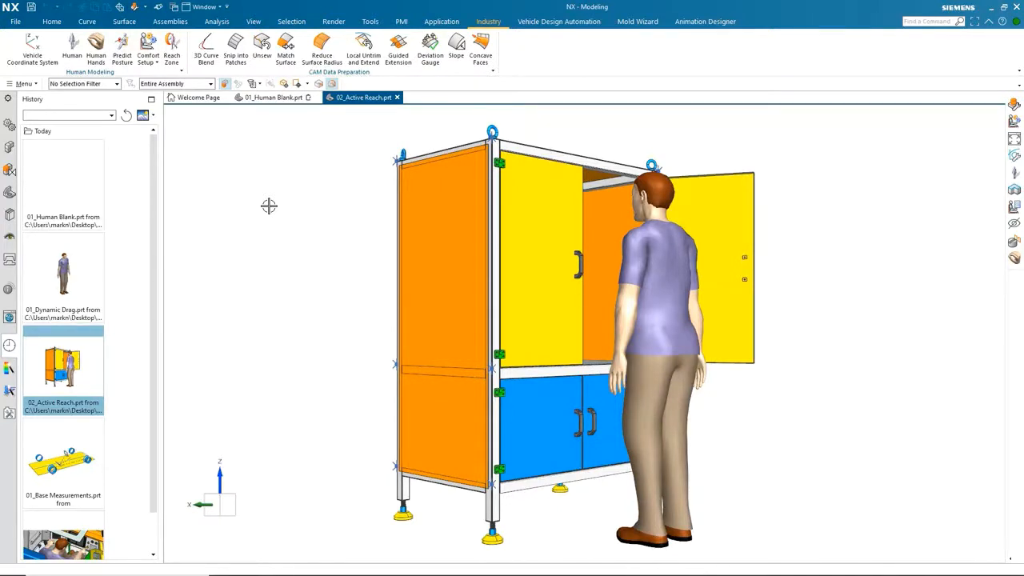
middle_click_drag(226, 246, 225, 246)
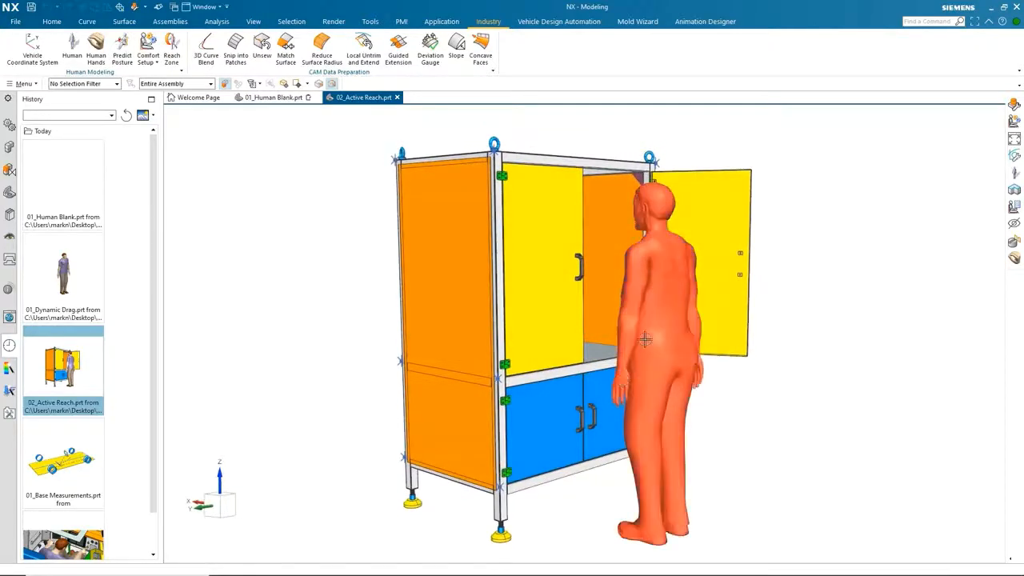
Edit the human beside the cabinet and start inverse kinematics with the Active Reach type.
left_click(650, 314)
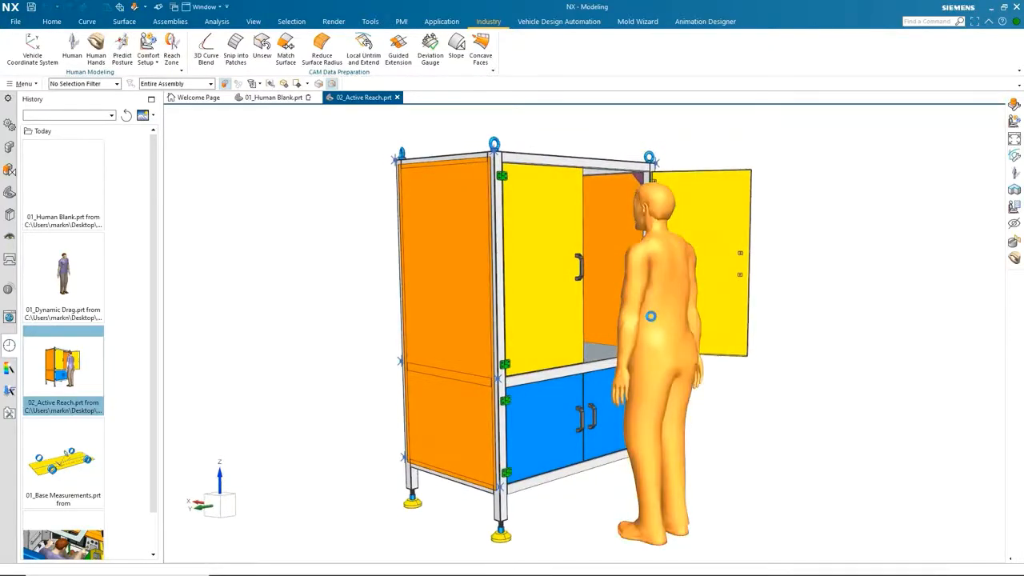
double_click(651, 316)
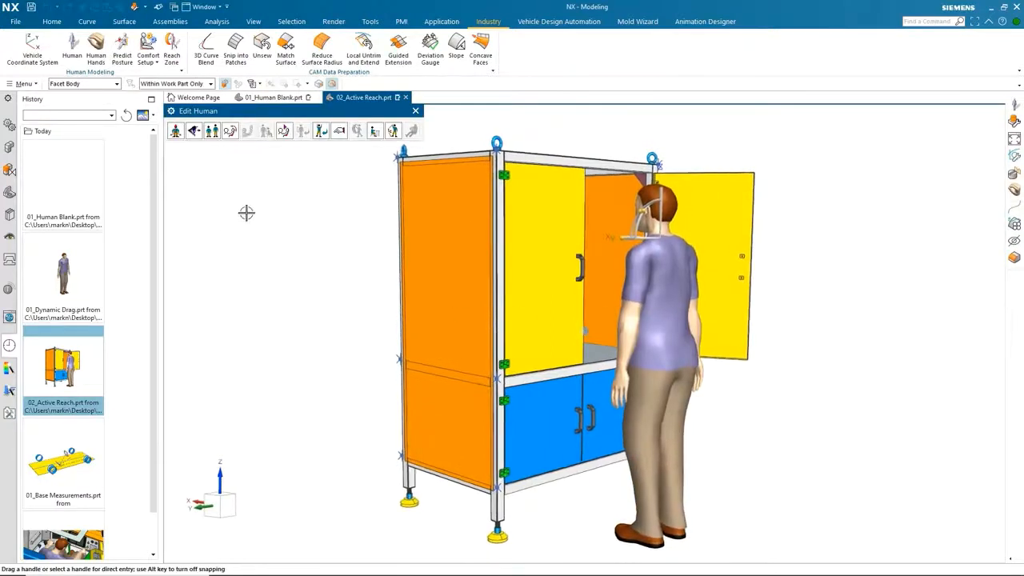
left_click(393, 132)
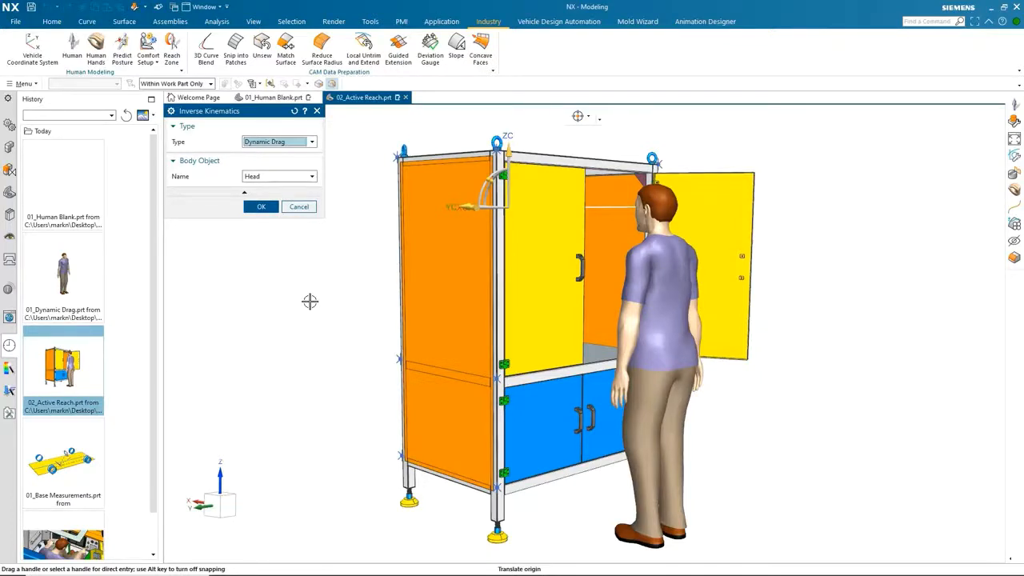
left_click(313, 144)
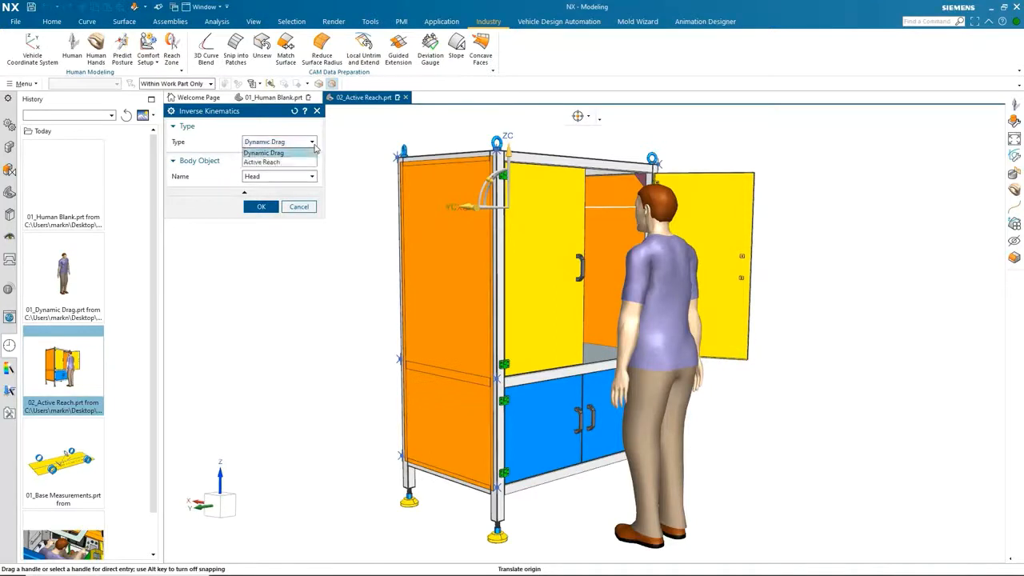
left_click(272, 162)
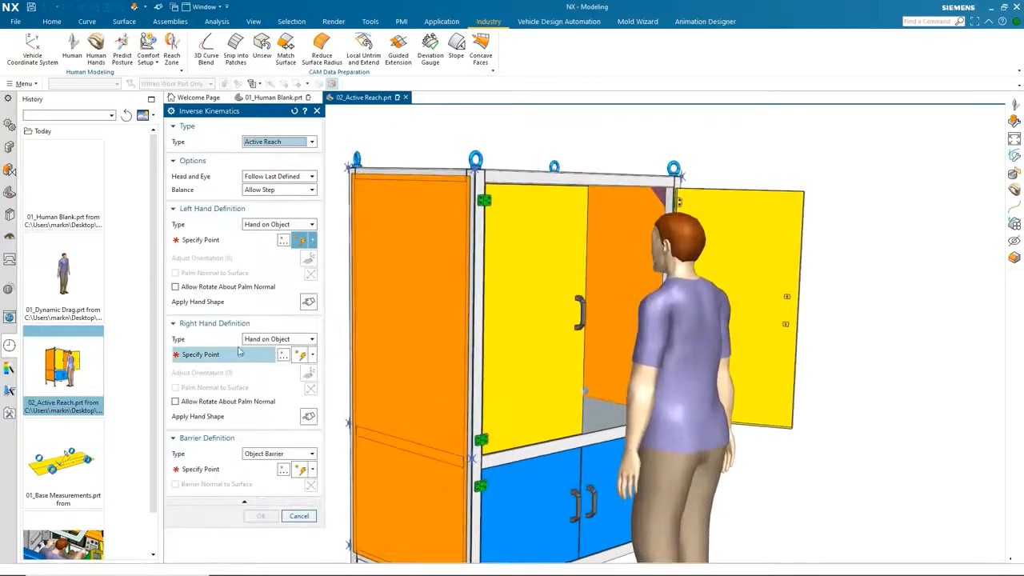
Set the left hand's target point on the face of the cabinet door handle.
left_click(244, 240)
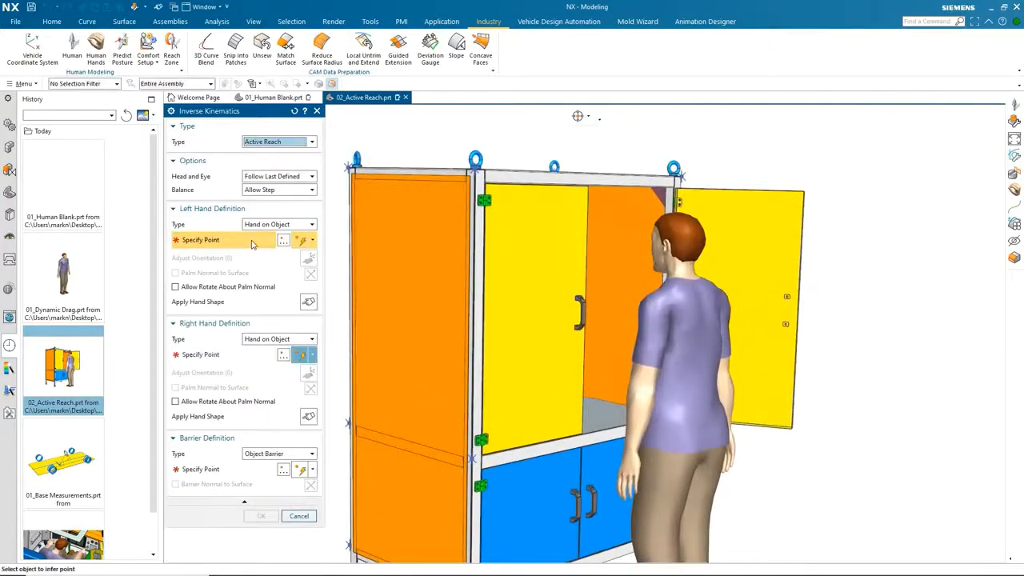
left_click(312, 241)
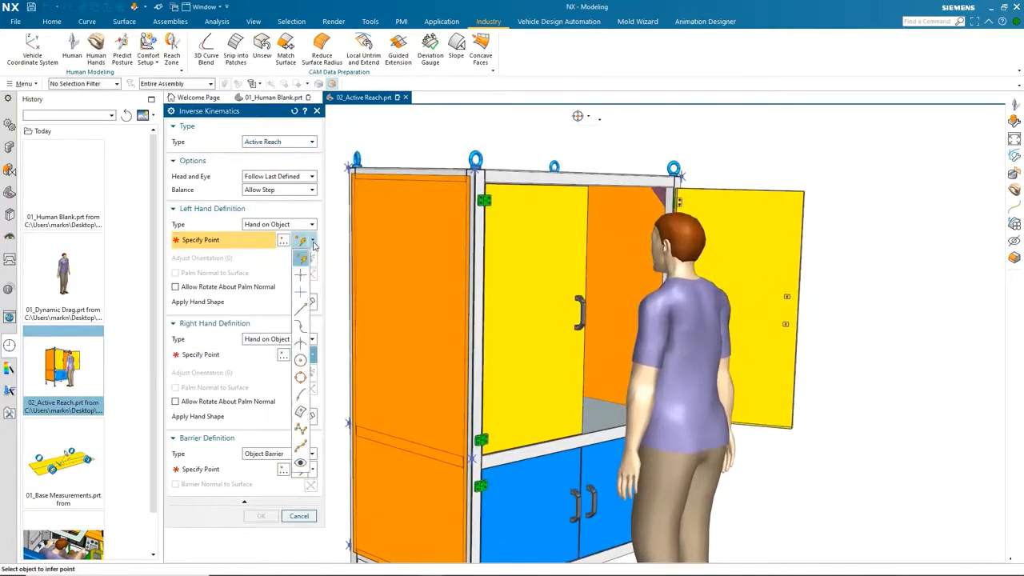
left_click(301, 411)
scroll(524, 243, "up", 5)
scroll(525, 243, "up", 5)
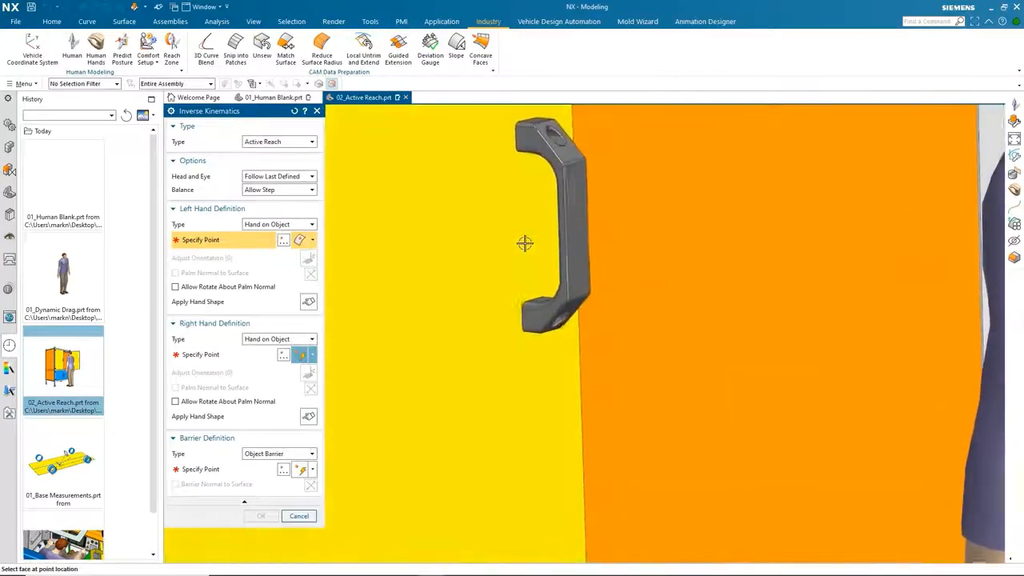
left_click(524, 243)
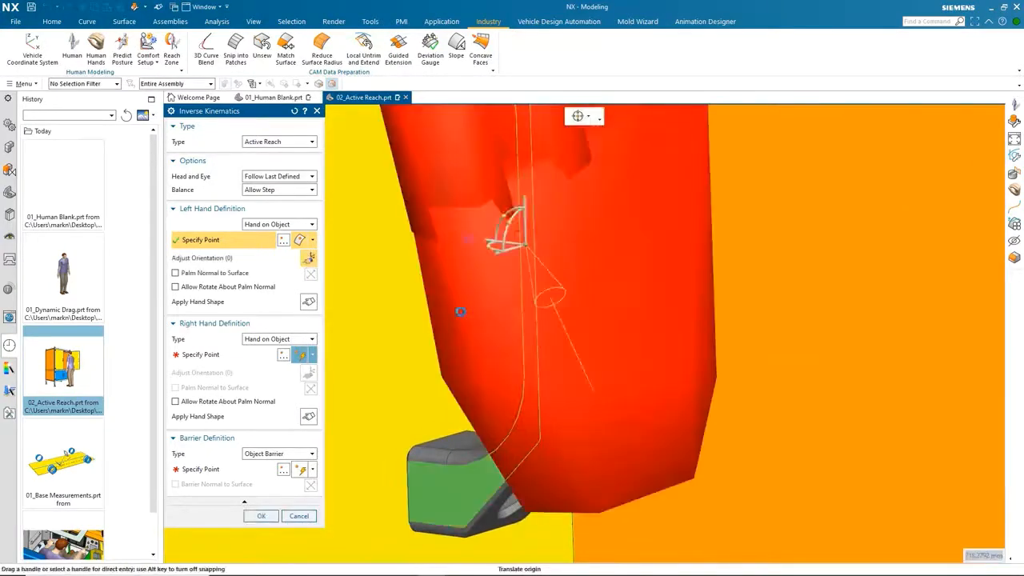
Align the left palm normal to the surface with rotation allowed, flip it, and rotate the hand about it.
scroll(457, 320, "down", 5)
left_click(175, 272)
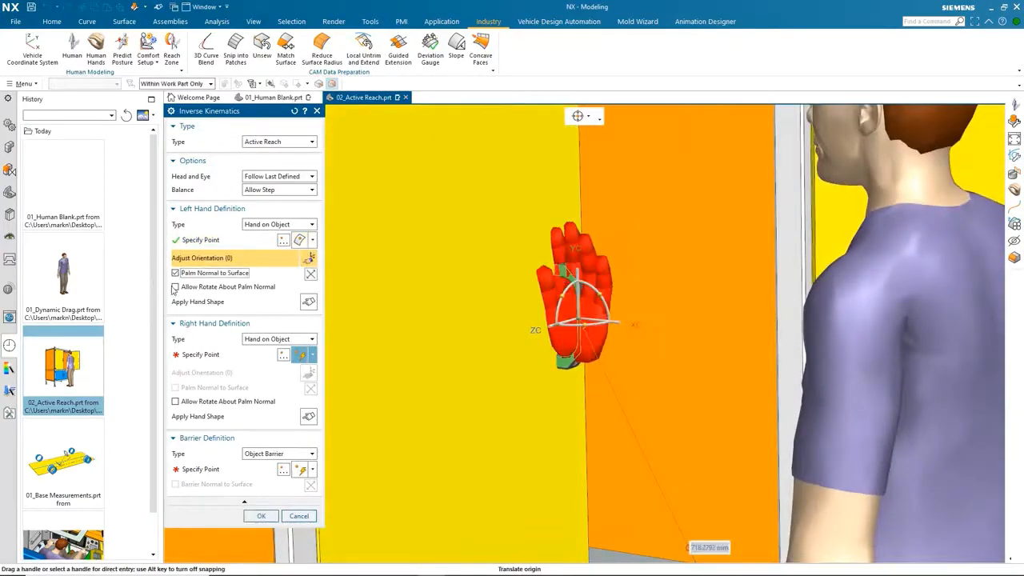
left_click(175, 286)
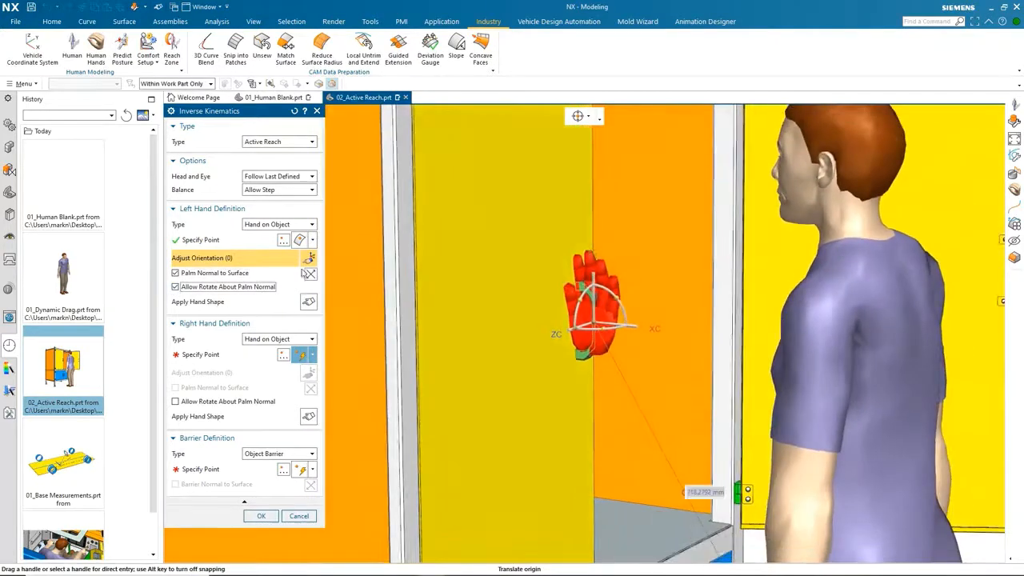
left_click(310, 274)
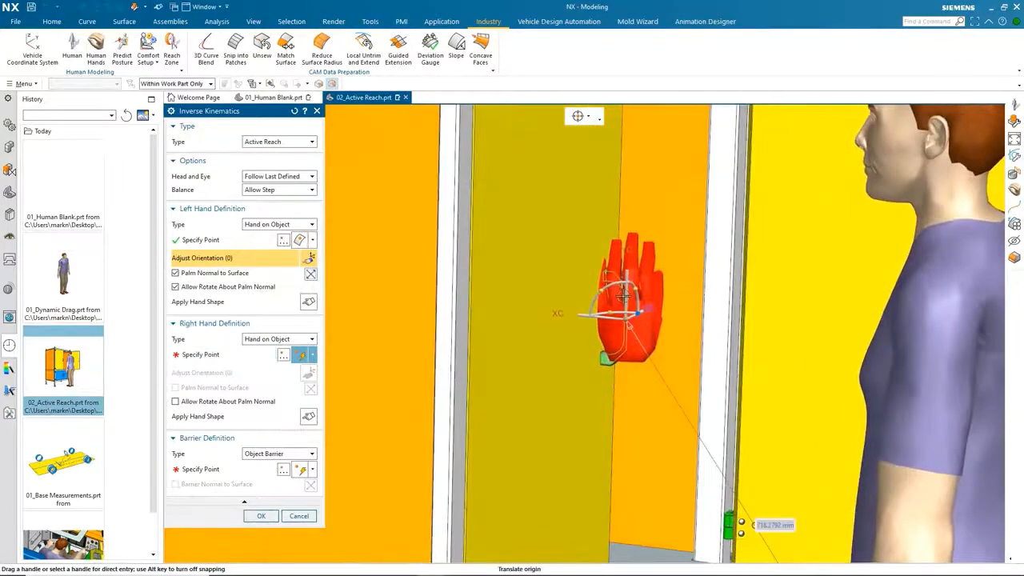
left_click_drag(600, 286, 552, 352)
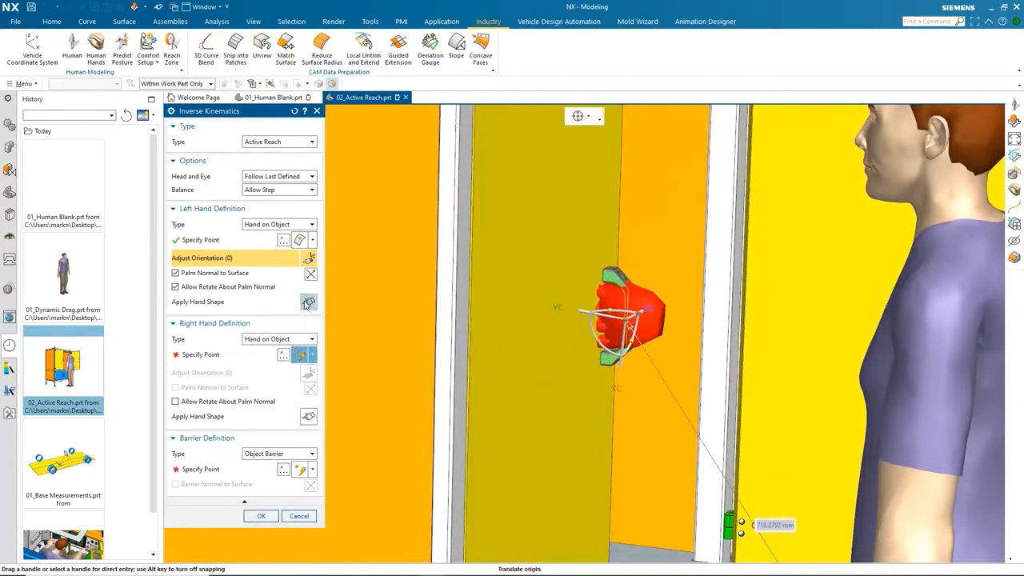
Apply the maximum_grip quick hand shape to the left hand and close the hand shape library.
left_click(308, 302)
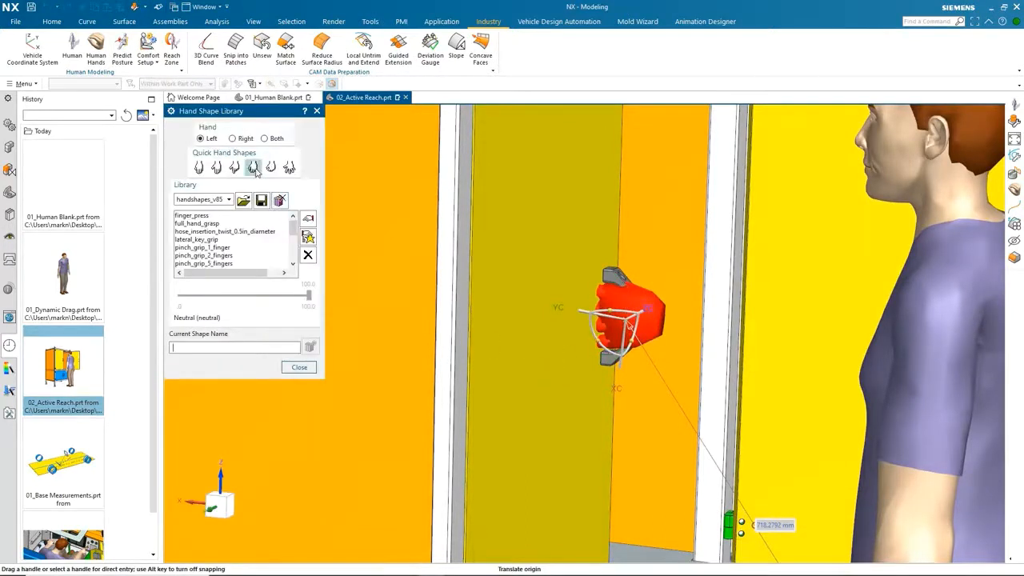
left_click(253, 166)
left_click(300, 367)
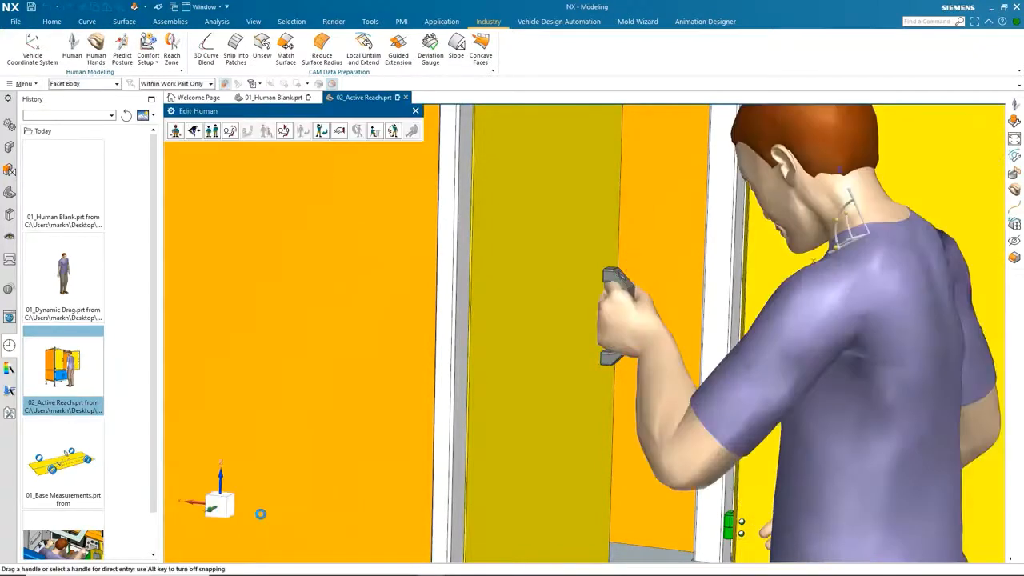
Reopen inverse kinematics and move the left hand's target point to a door face near the top of the cabinet.
scroll(539, 192, "down", 6)
scroll(536, 183, "up", 10)
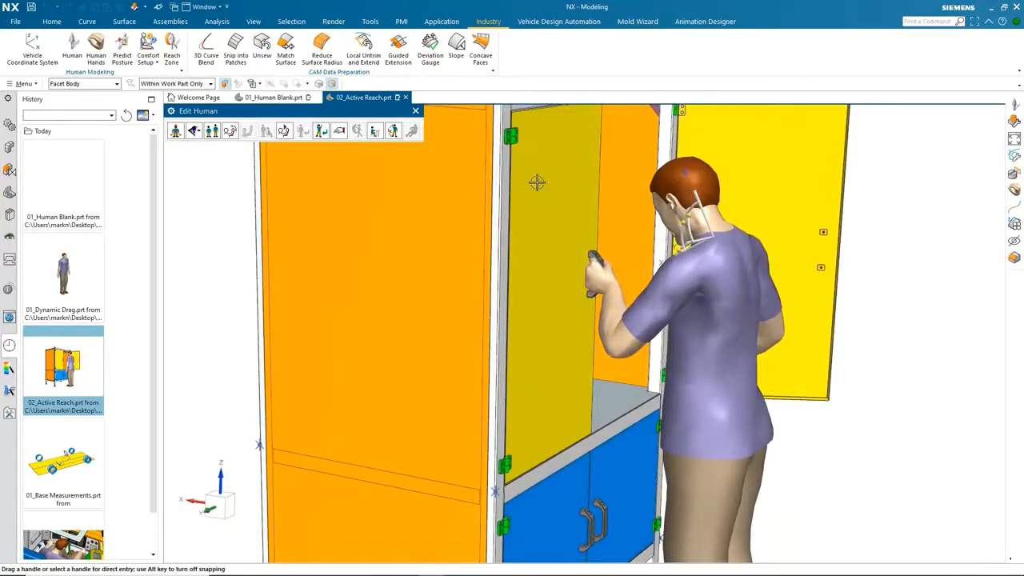
scroll(523, 174, "down", 4)
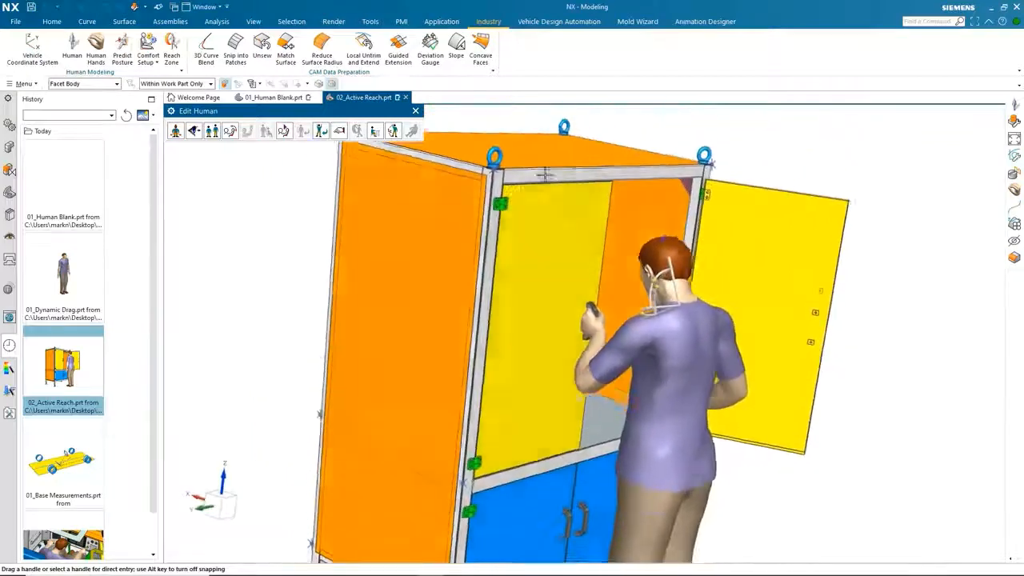
scroll(543, 175, "down", 3)
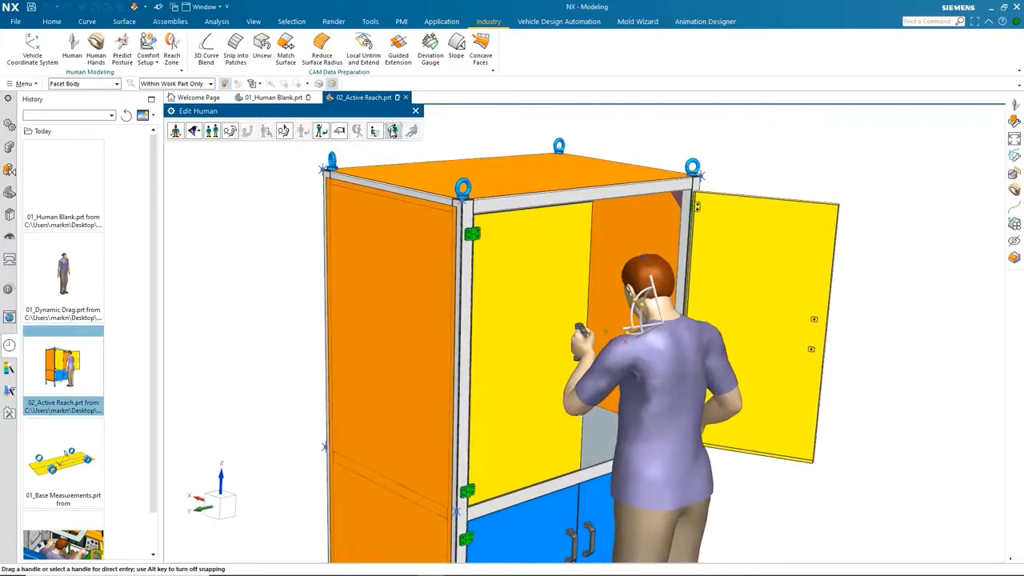
left_click(392, 130)
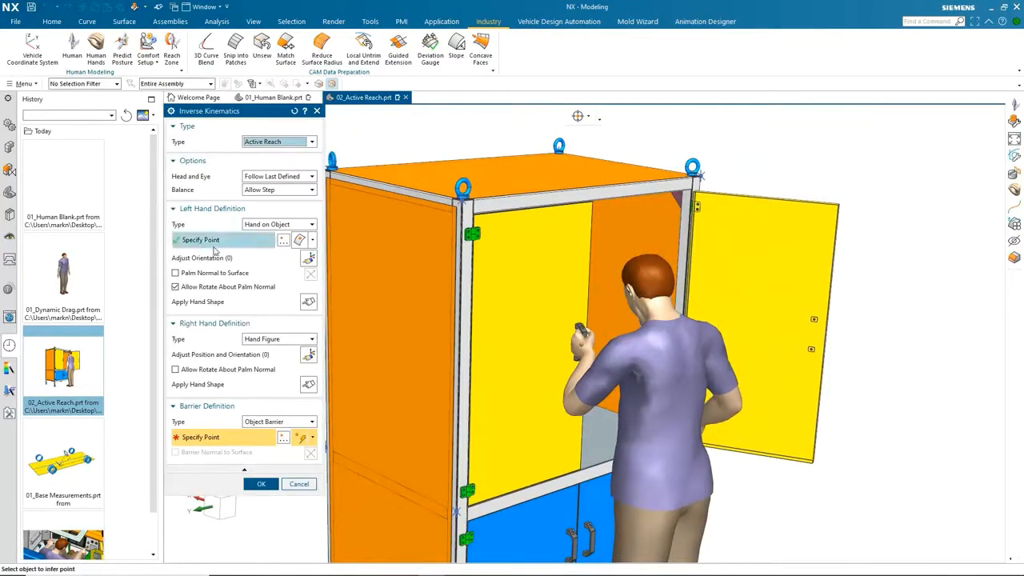
left_click(229, 241)
scroll(605, 300, "up", 5)
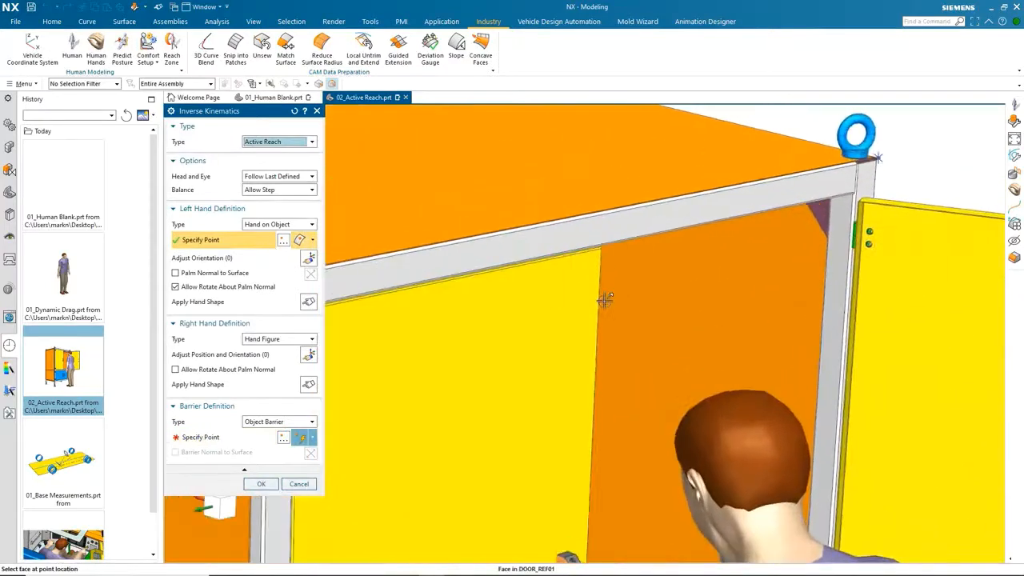
left_click(582, 225)
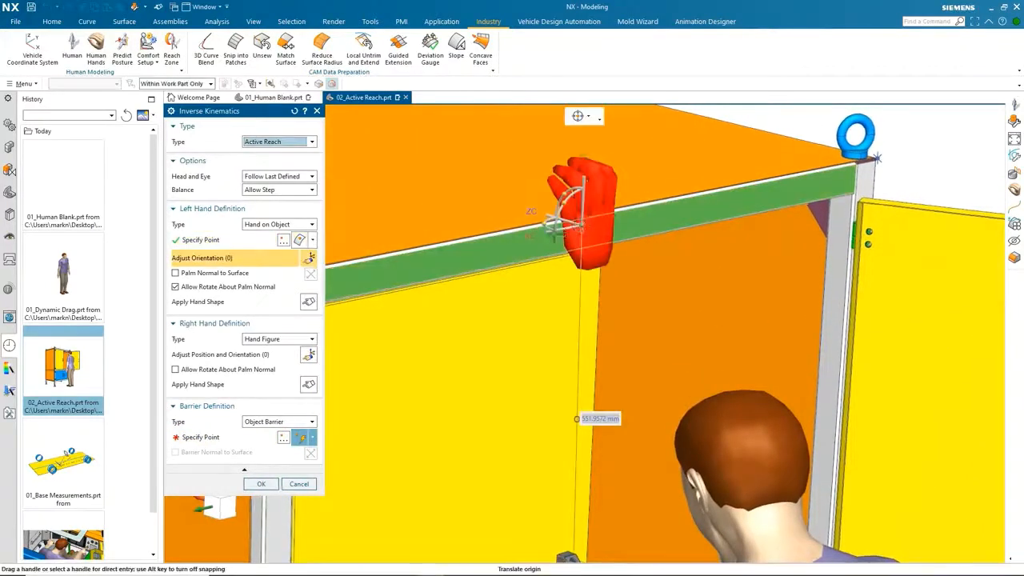
scroll(582, 223, "down", 3)
Apply the fingers_together quick hand shape to the left hand and close the hand shape library.
left_click(307, 301)
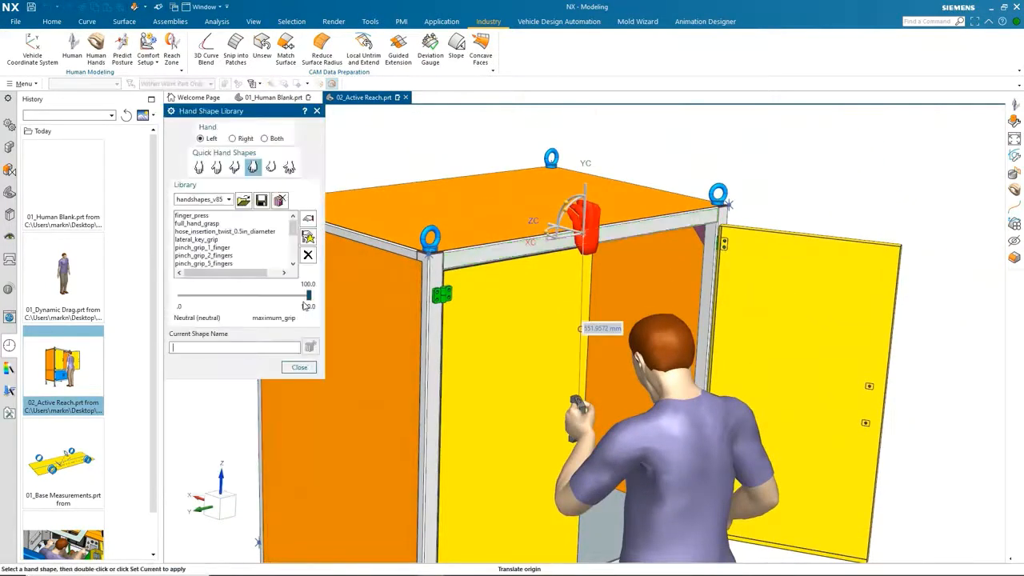
left_click(199, 168)
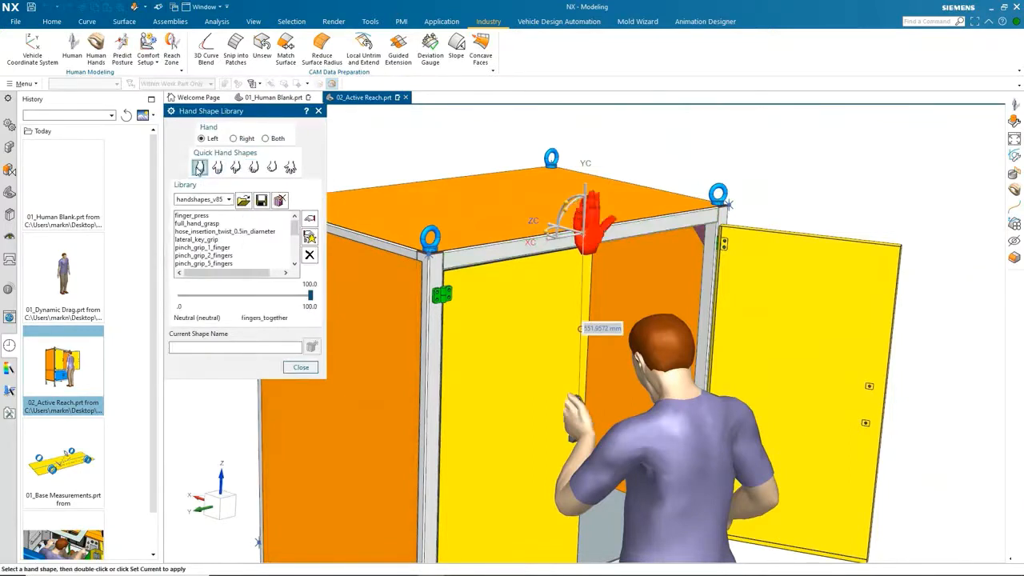
left_click(299, 368)
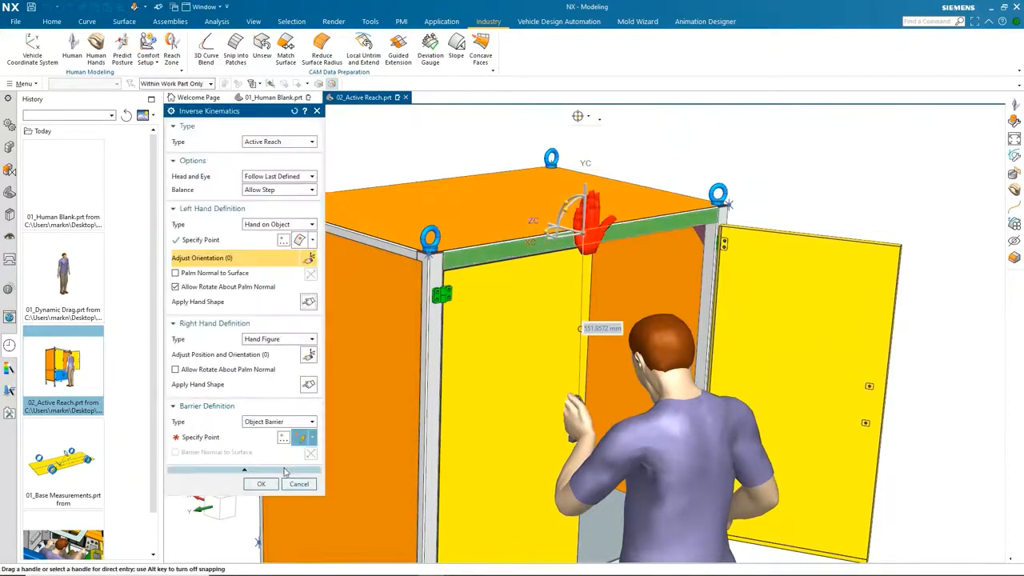
Confirm the inverse kinematics reach for the left hand and close the human editor.
left_click(260, 483)
scroll(746, 255, "down", 3)
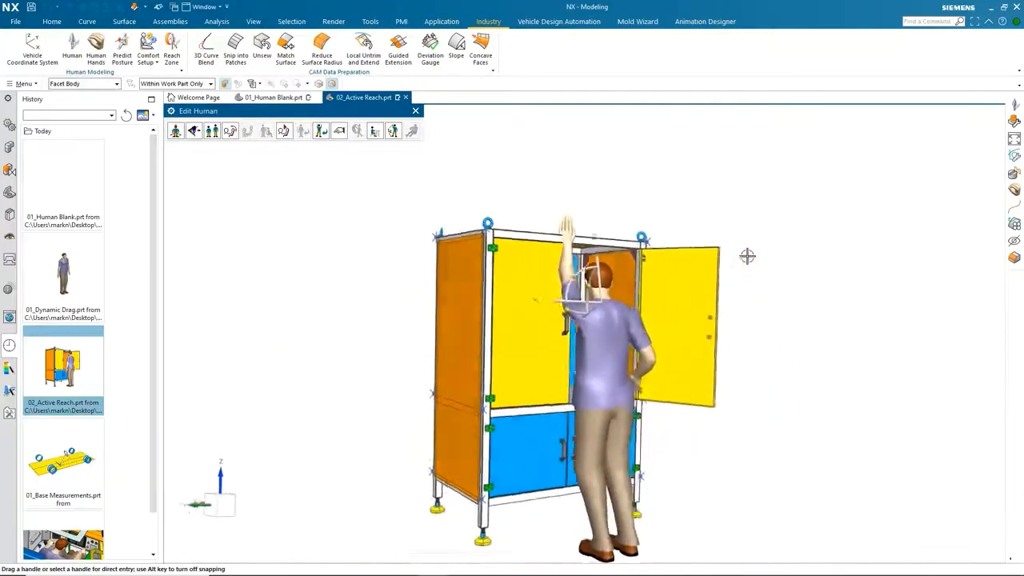
middle_click_drag(747, 255, 746, 256)
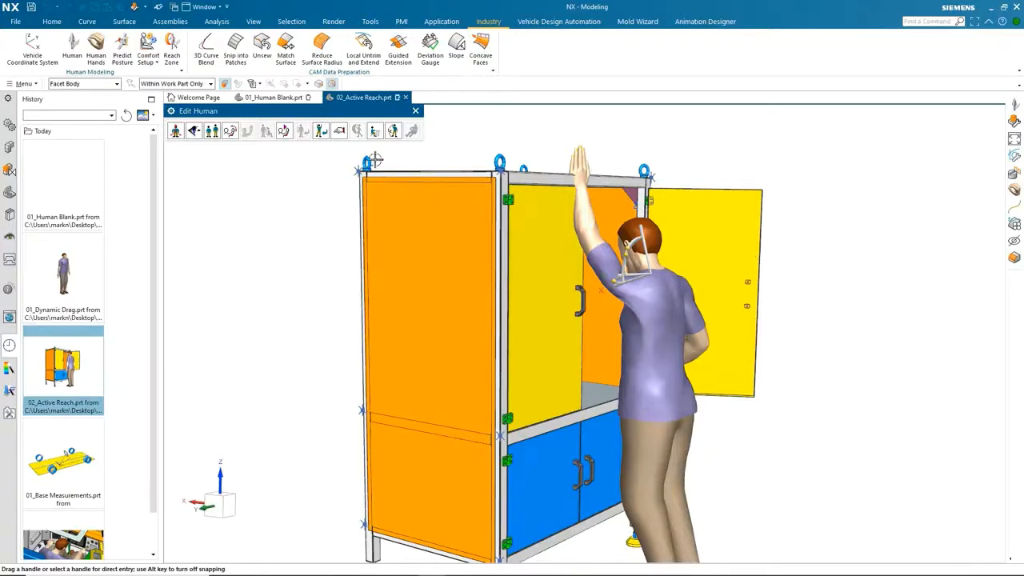
left_click(415, 110)
Open the 01_Base Measurements part from the history.
left_click(63, 462)
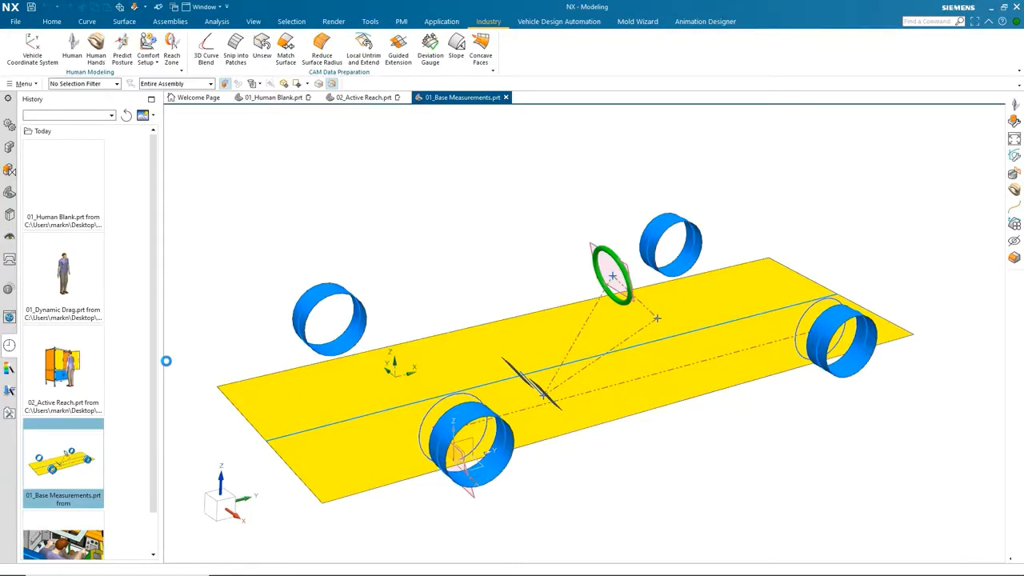
middle_click_drag(167, 359, 188, 371)
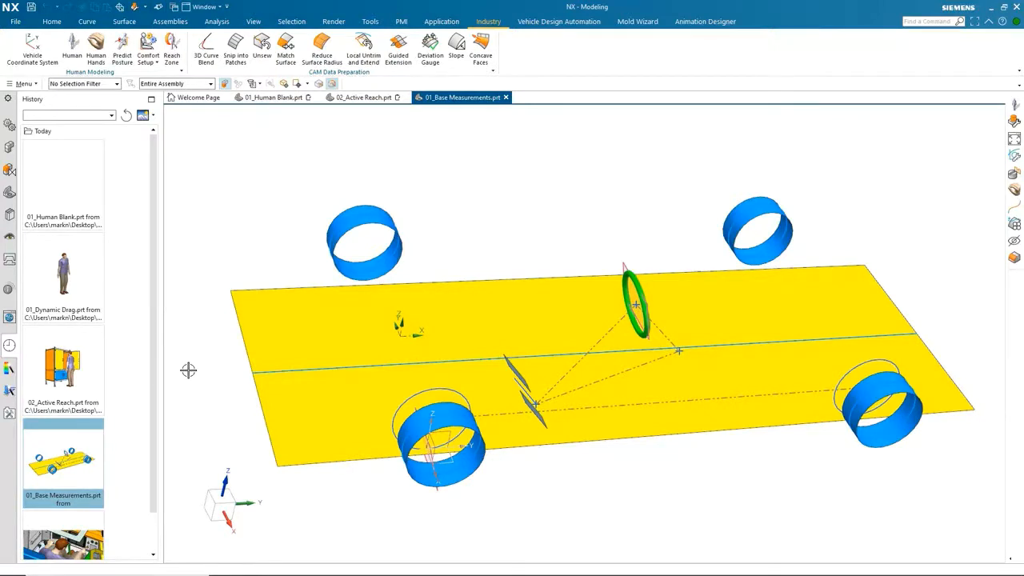
middle_click_drag(188, 370, 144, 391)
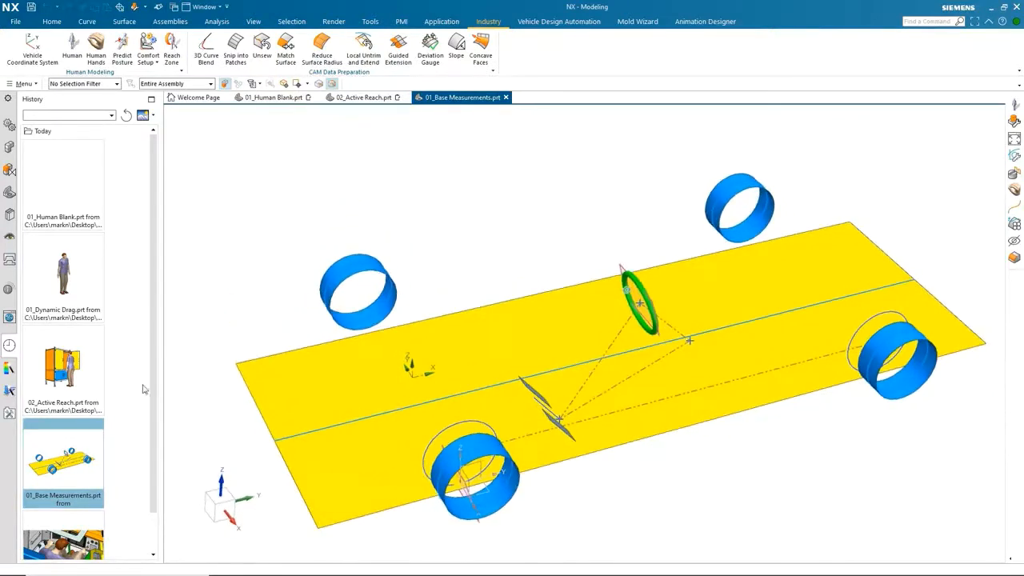
left_click(541, 22)
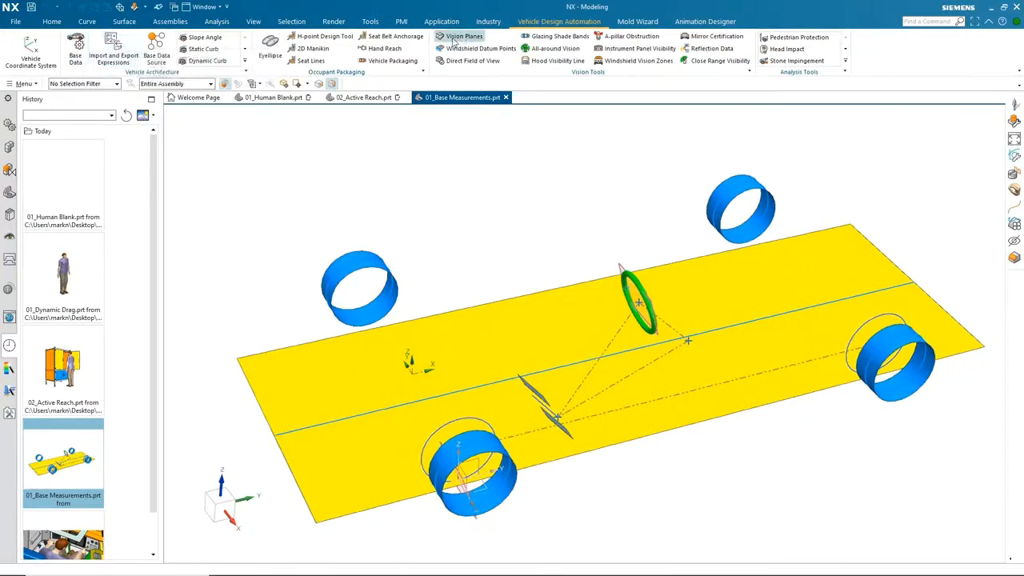
left_click(486, 24)
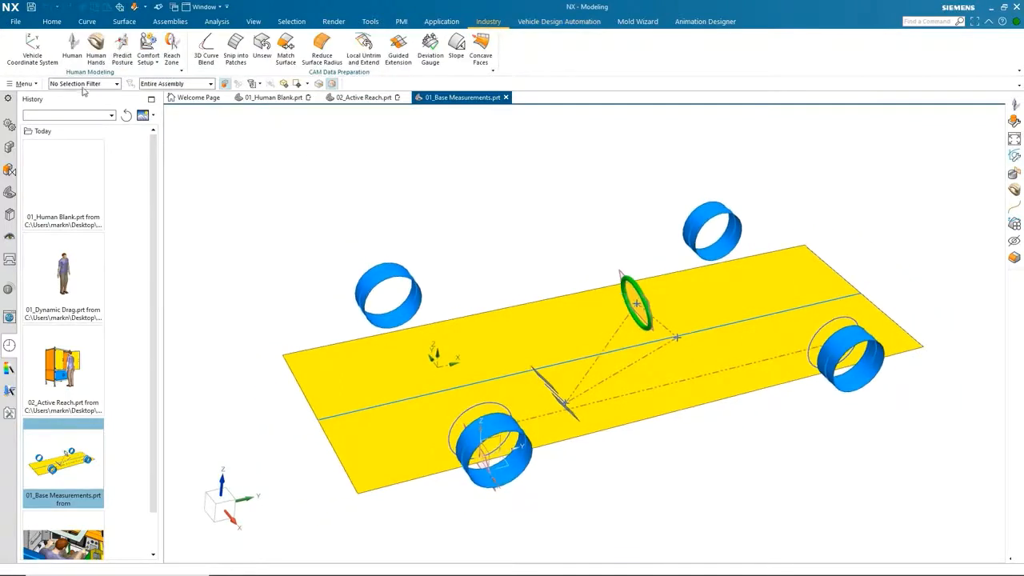
Insert a default 50% male, clothed ANSUR human into the base measurements part.
left_click(75, 48)
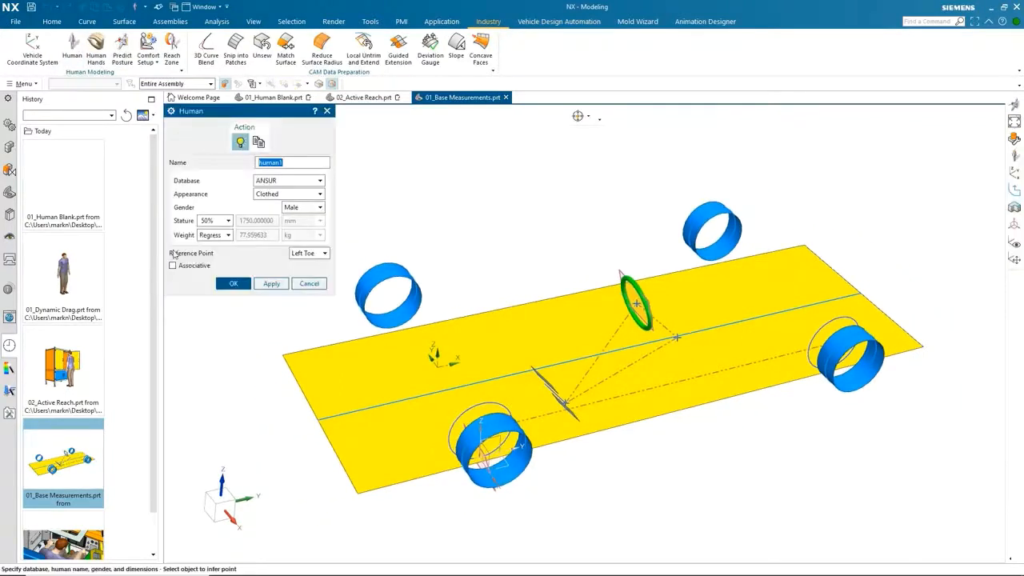
left_click(230, 283)
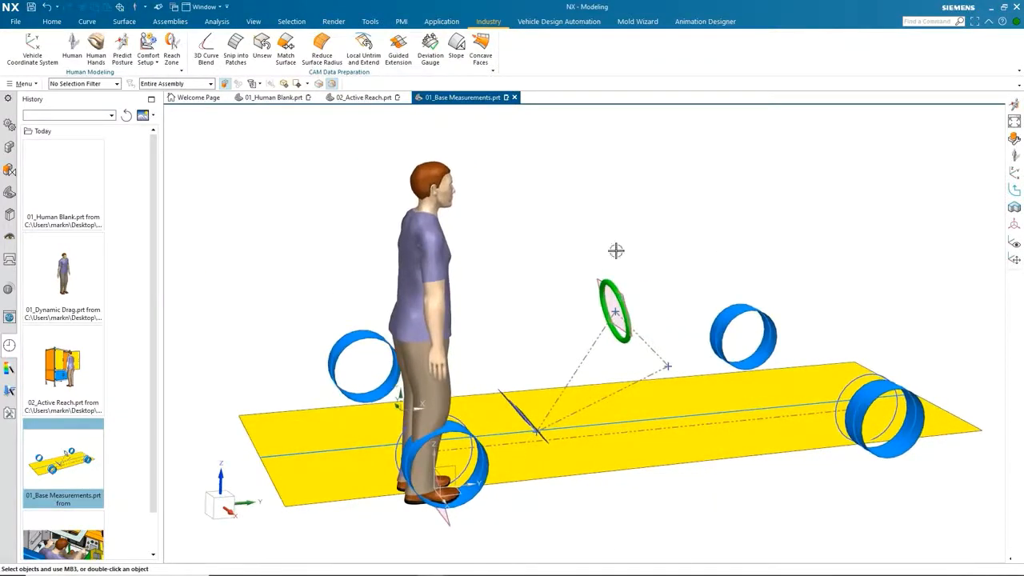
Open the vehicle package sketch to examine its dimensions and exit the sketch.
double_click(588, 346)
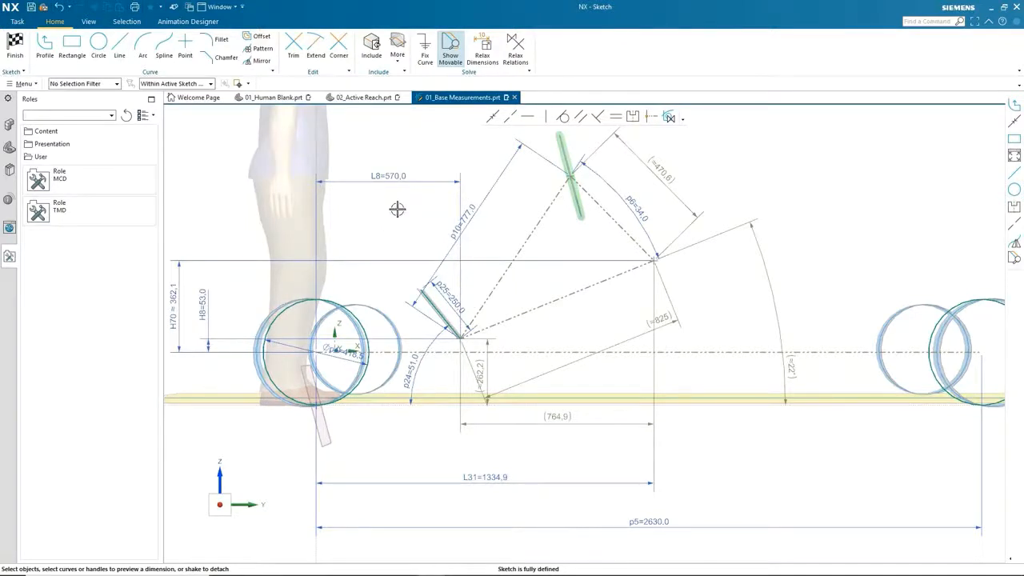
scroll(386, 227, "down", 1)
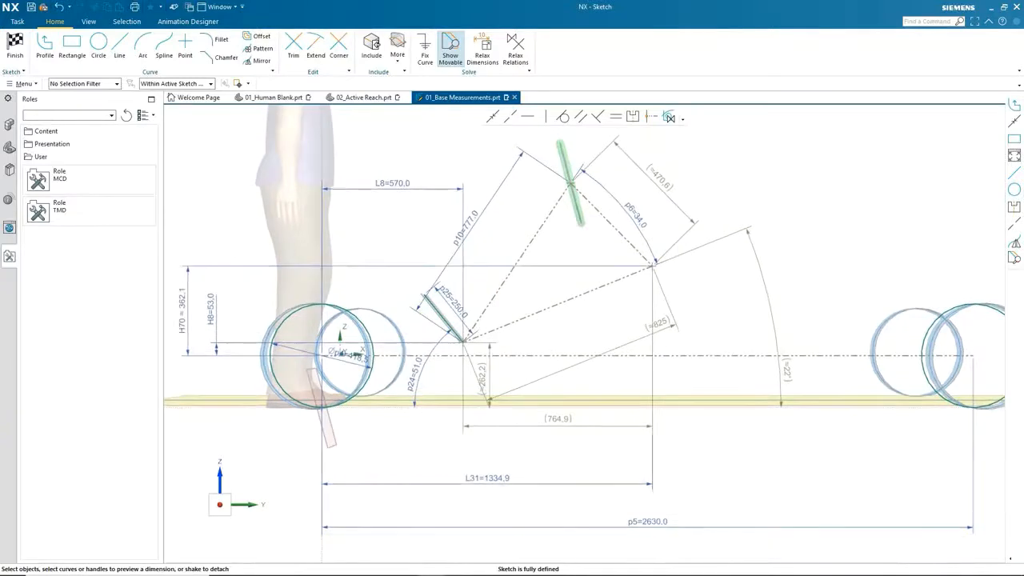
left_click(14, 48)
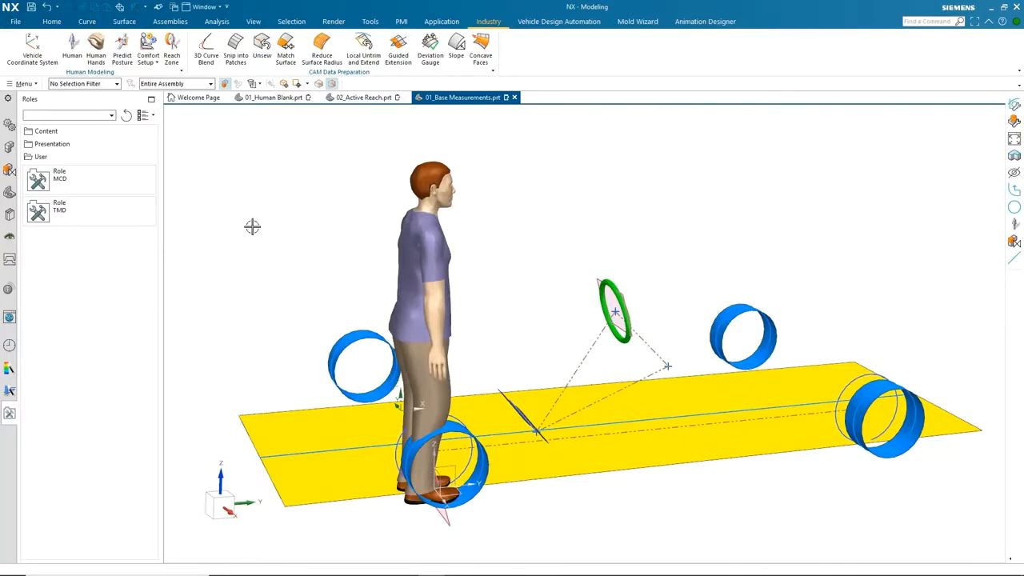
Start Predict Posture and set the SgRP point to the end point of the seat reference line.
left_click(123, 51)
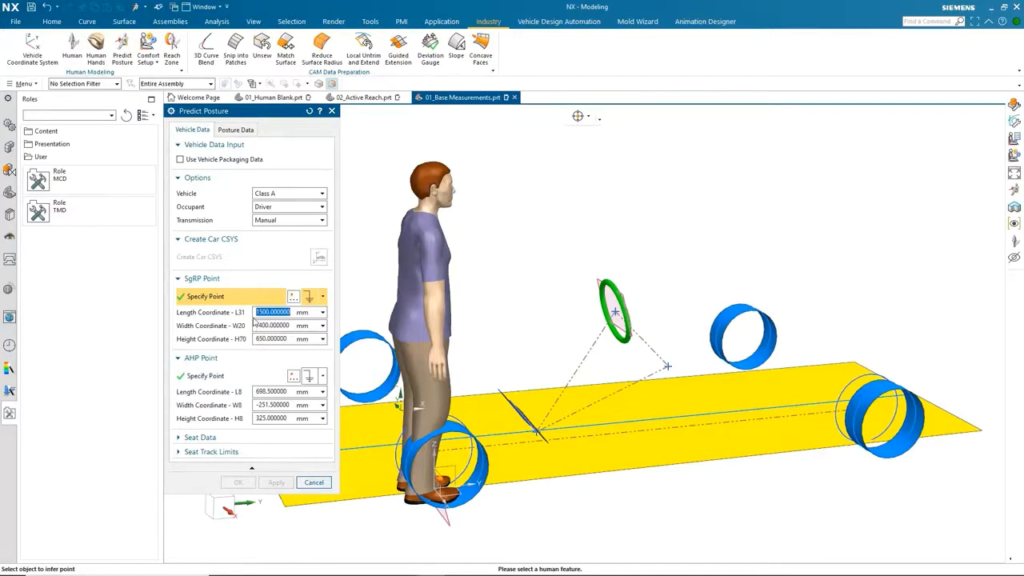
left_click(225, 439)
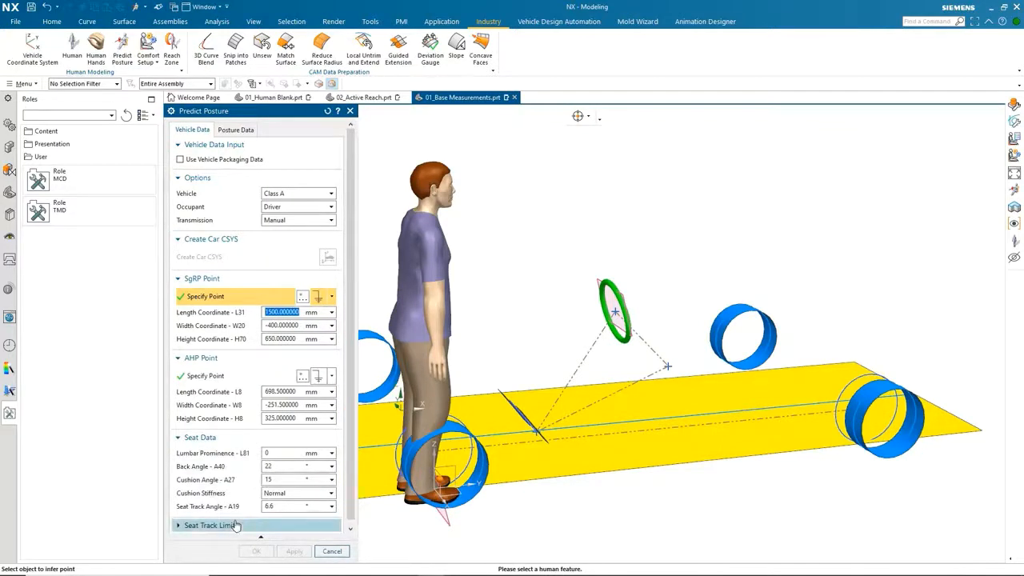
left_click(191, 438)
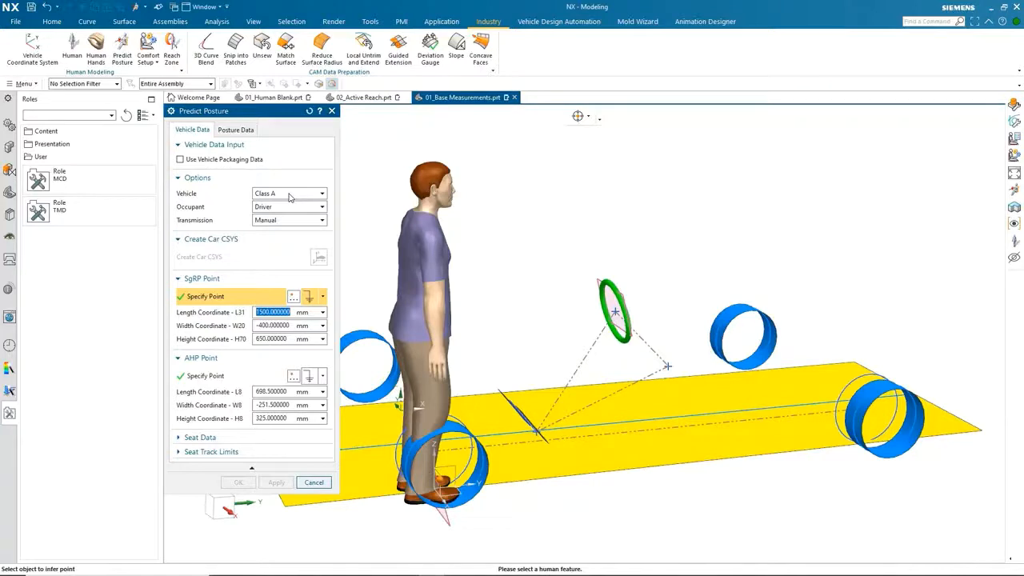
left_click(323, 298)
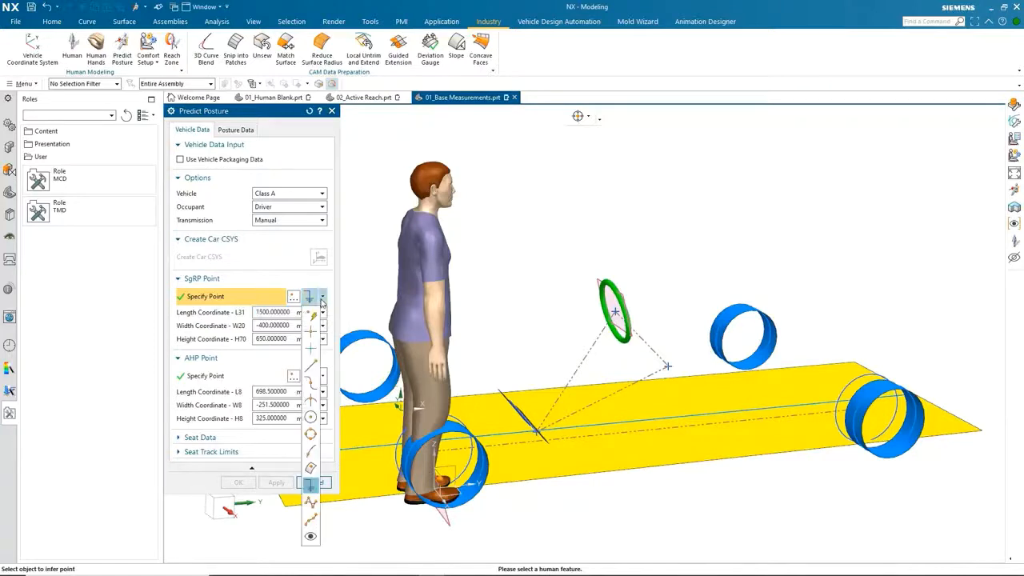
left_click(310, 366)
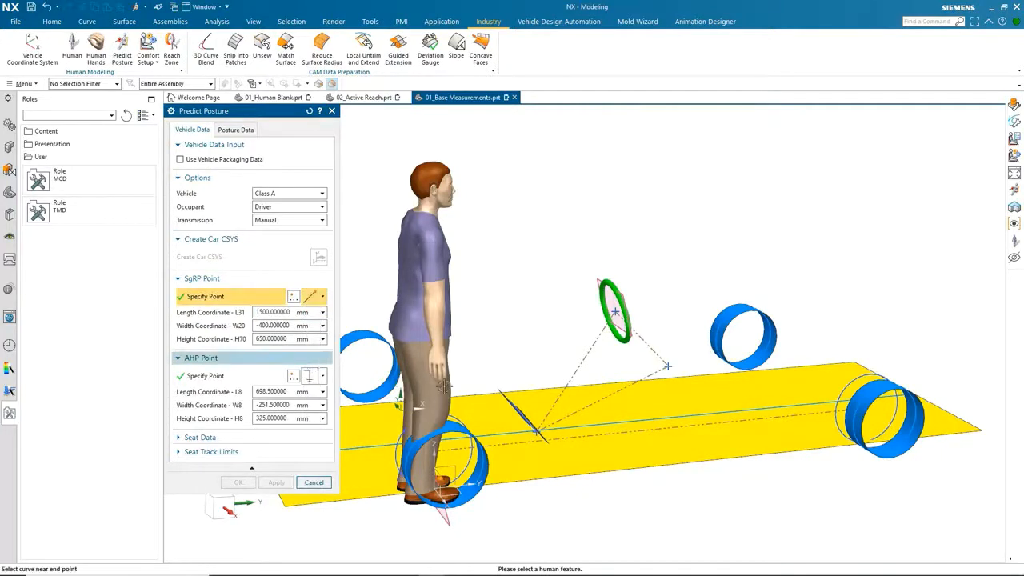
left_click(667, 366)
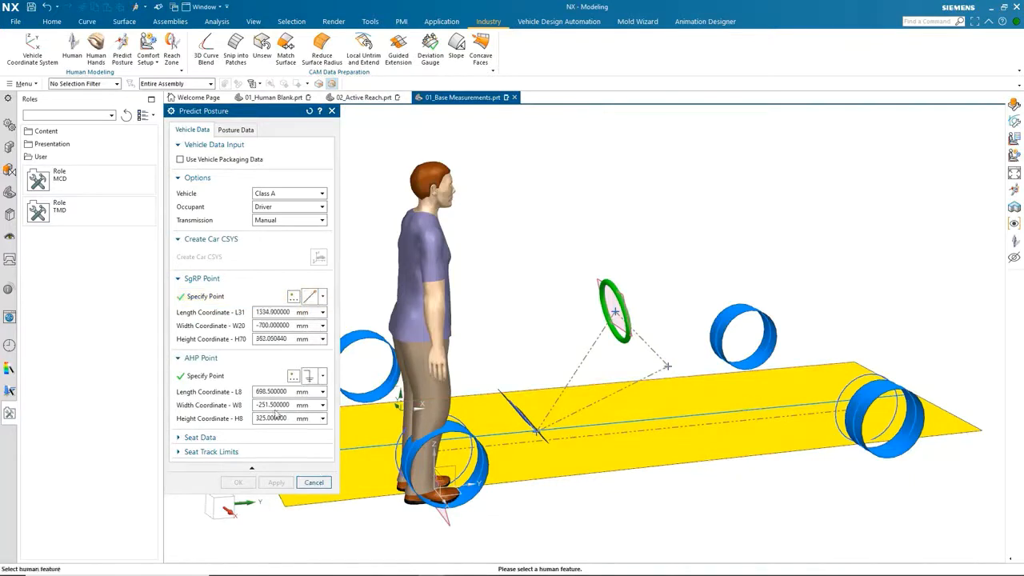
Set the AHP point to the end point of the heel line near the pedals.
left_click(323, 376)
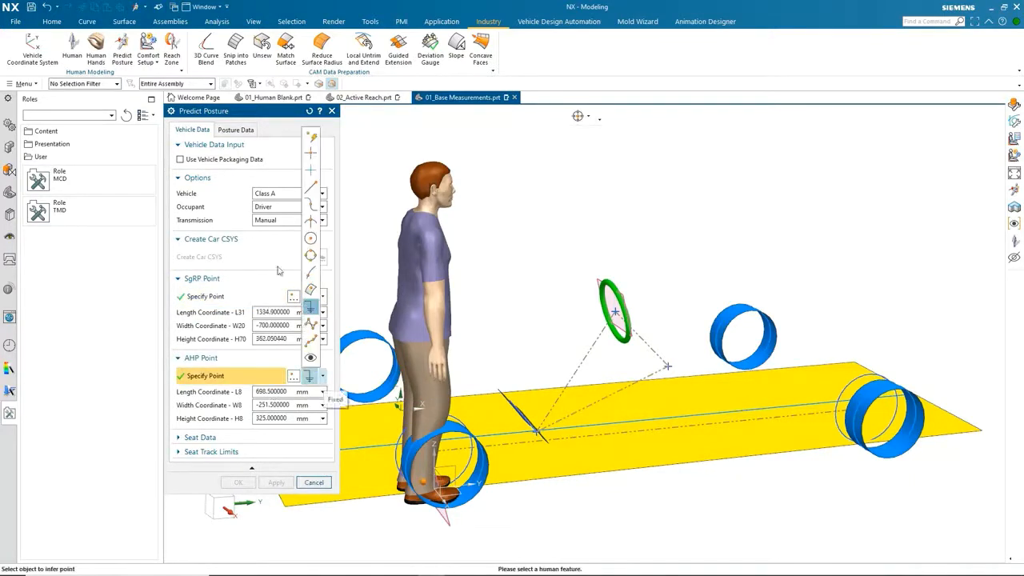
left_click(310, 186)
scroll(458, 466, "down", 8)
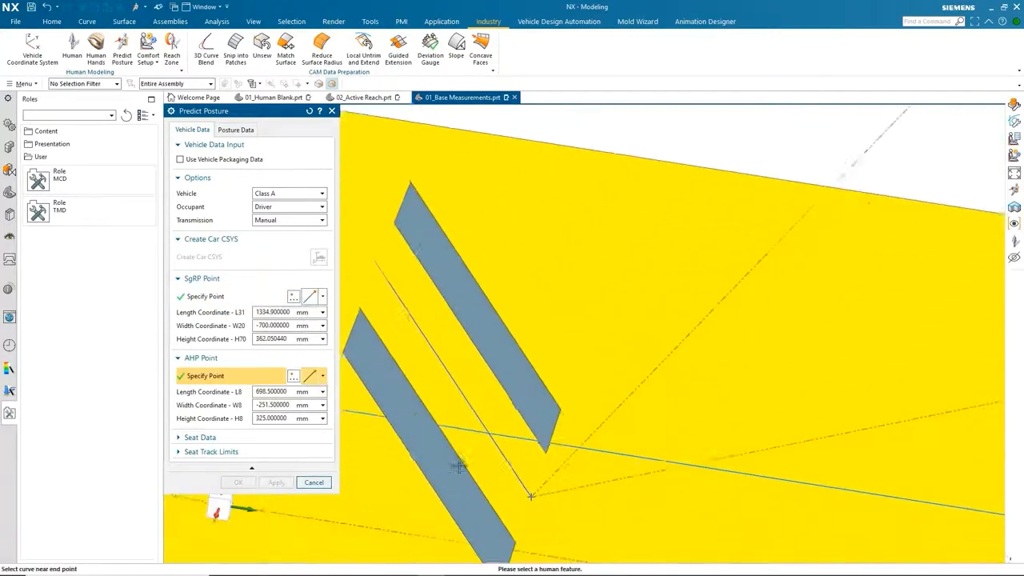
left_click(530, 494)
scroll(584, 332, "up", 5)
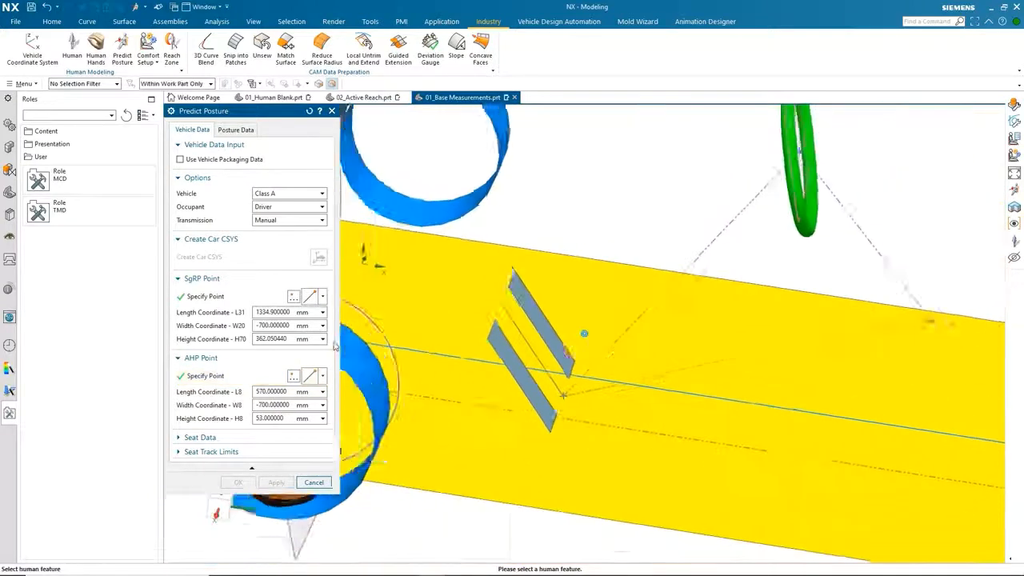
Select the green ring as the steering wheel object in the posture data.
left_click(235, 129)
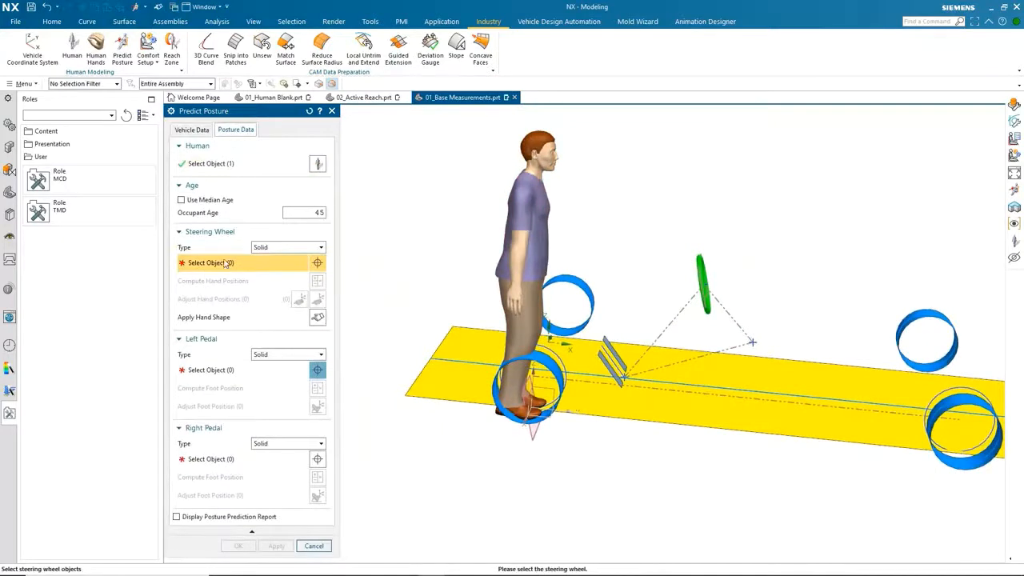
scroll(483, 297, "up", 6)
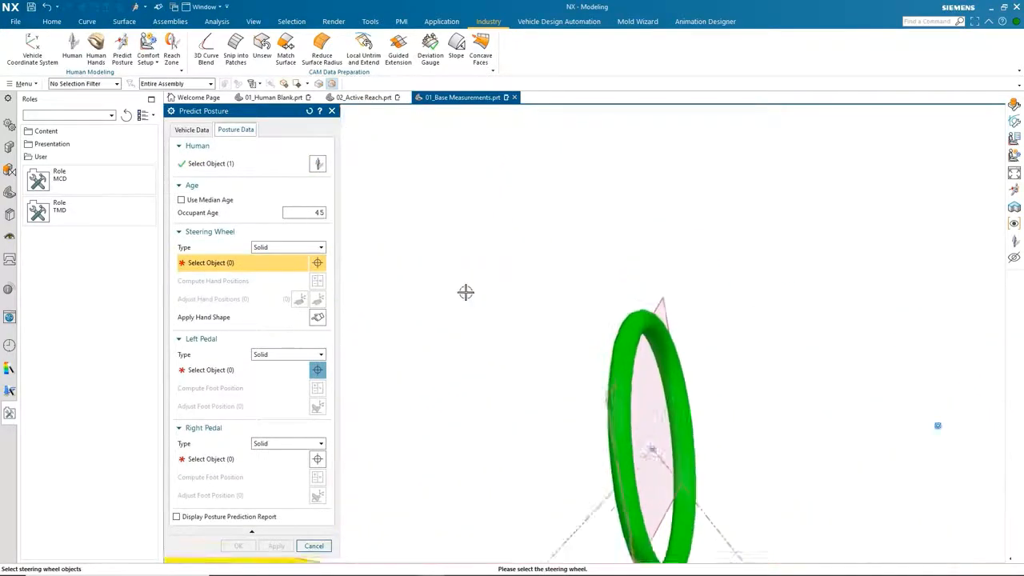
left_click(617, 337)
scroll(608, 324, "down", 5)
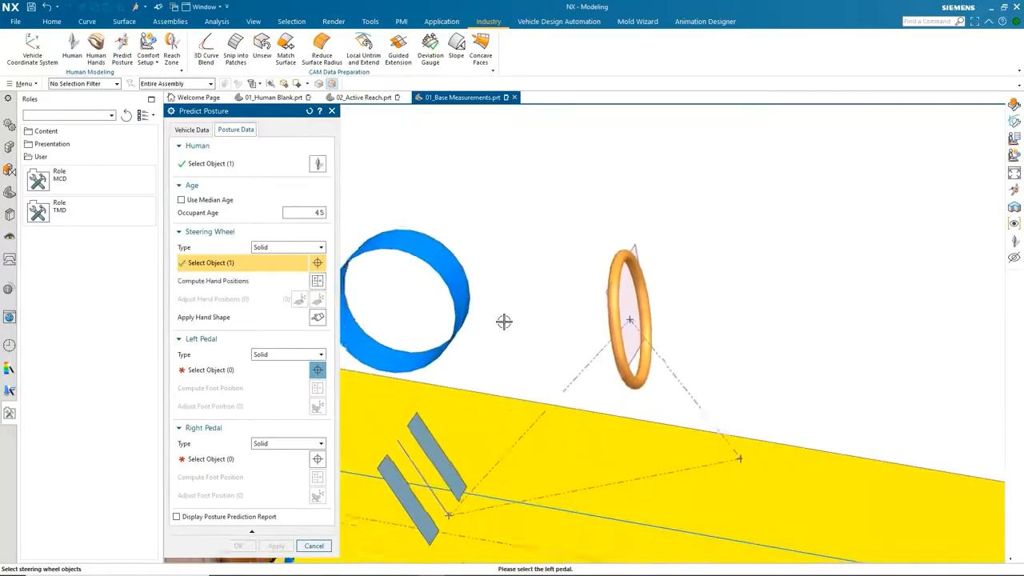
scroll(503, 321, "down", 5)
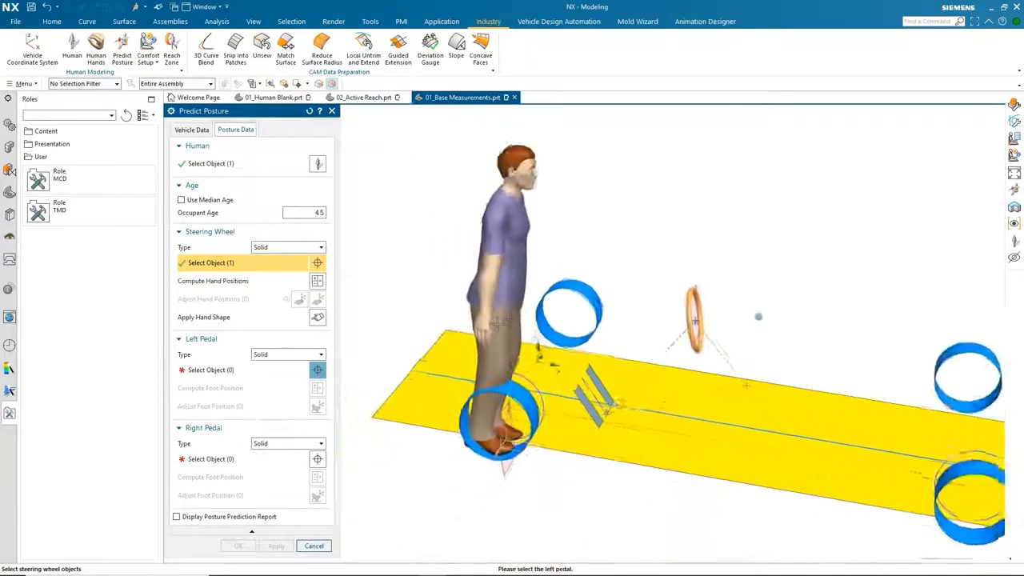
Try the SAE Data type for the left pedal and switch it back to Solid.
left_click(272, 371)
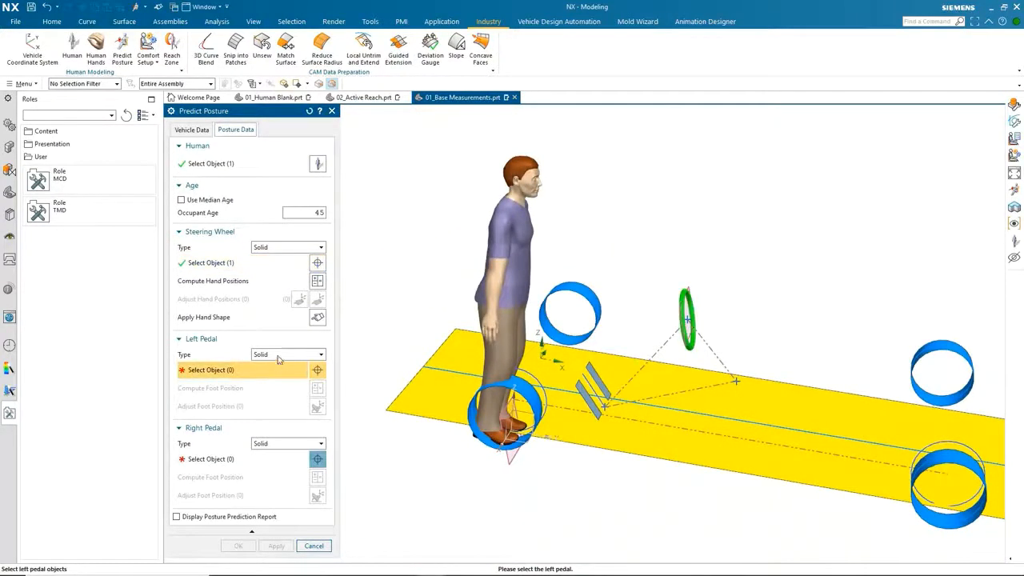
scroll(278, 359, "up", 5)
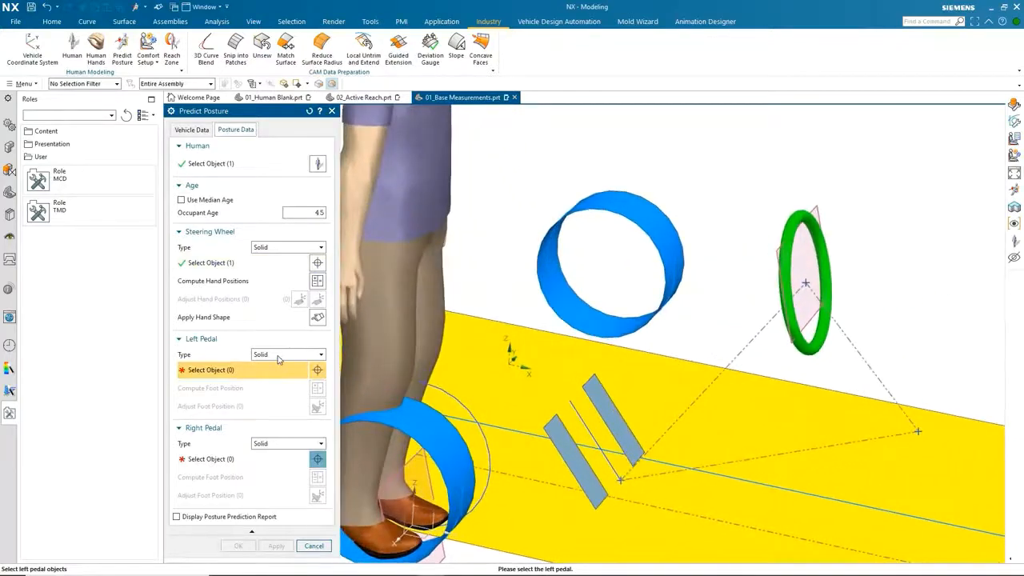
left_click(277, 356)
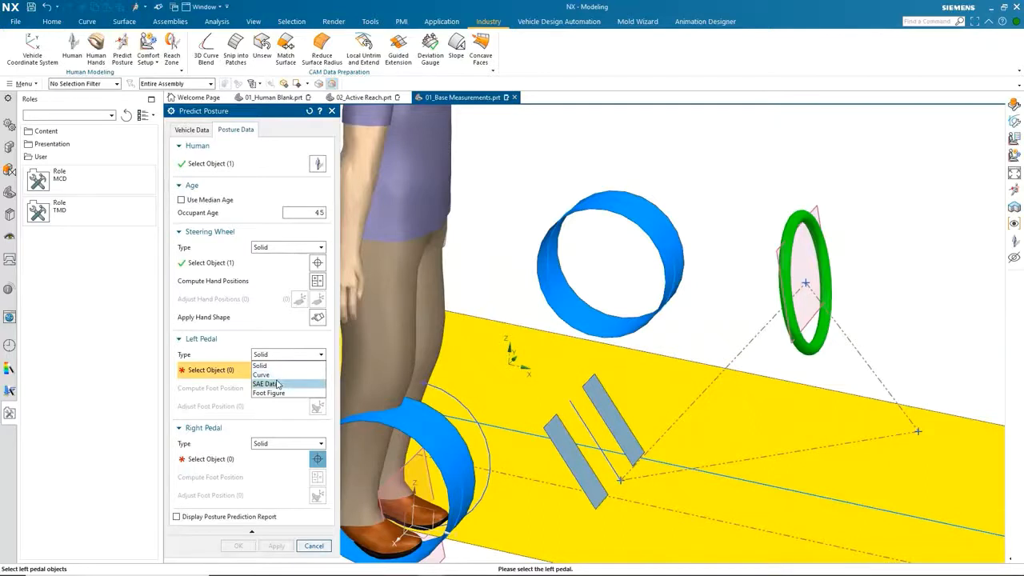
left_click(277, 384)
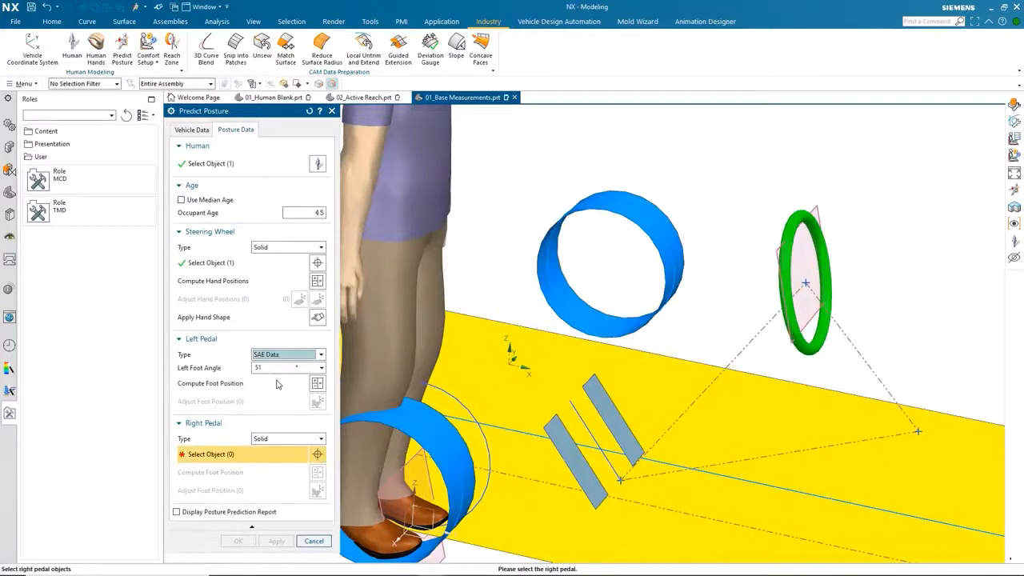
left_click(286, 357)
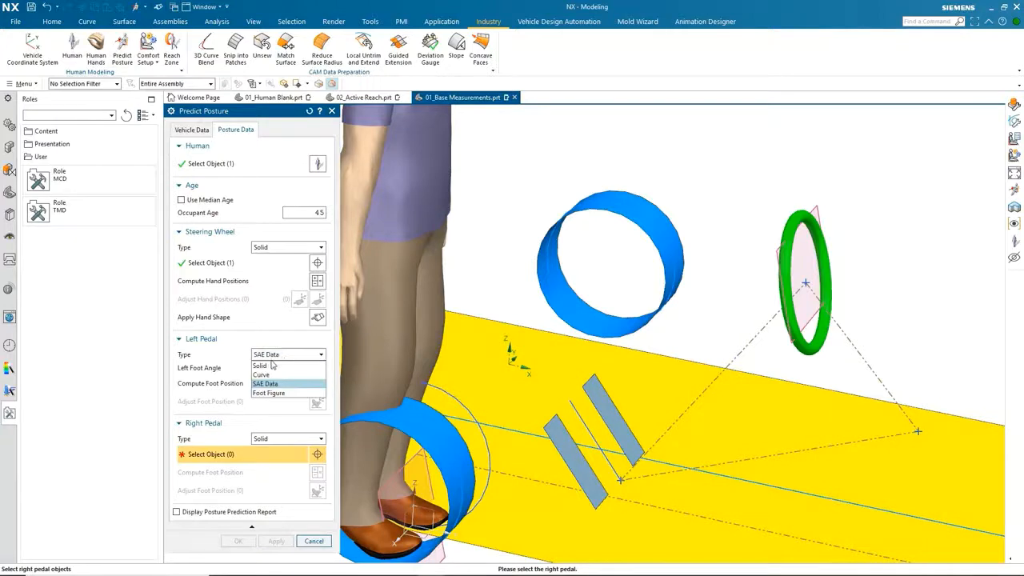
left_click(272, 365)
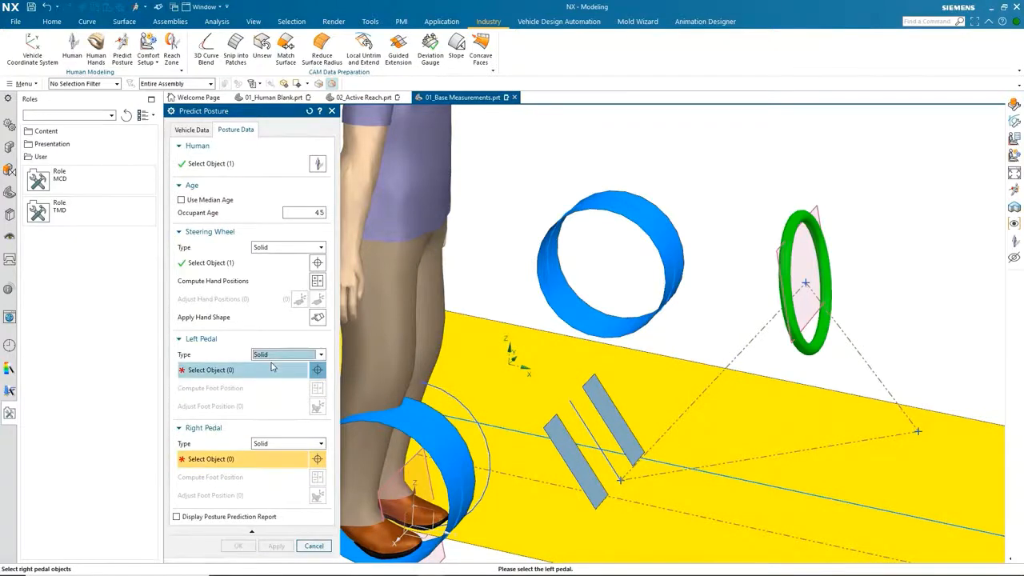
left_click(284, 372)
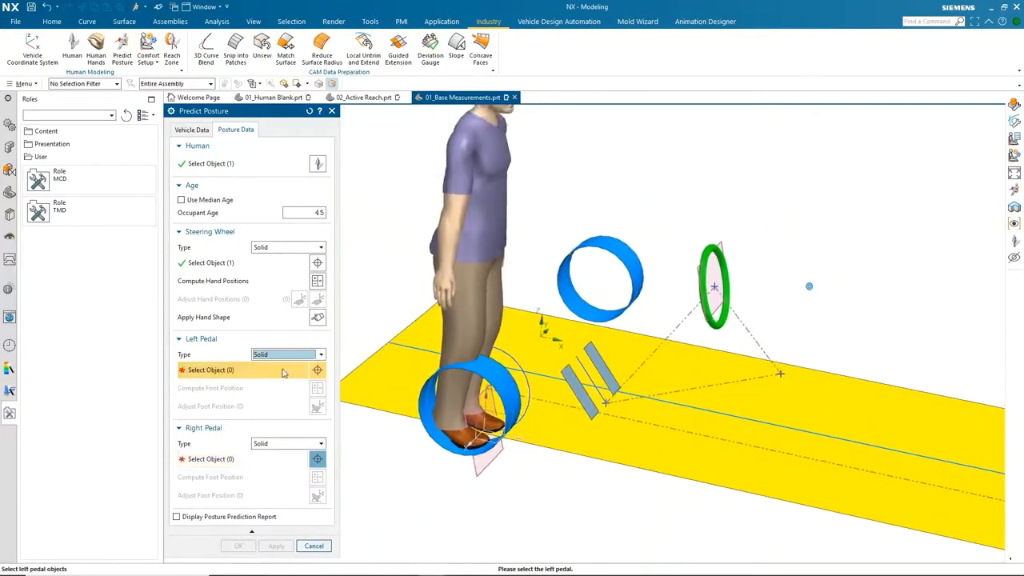
Select the left and right pedal plates as the pedal objects for the posture prediction.
left_click(582, 321)
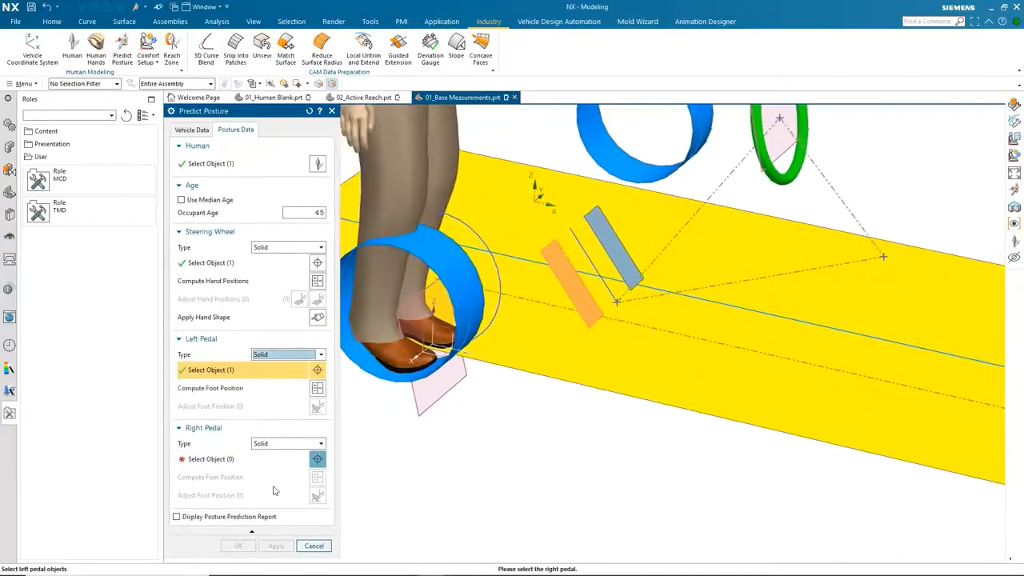
left_click(268, 462)
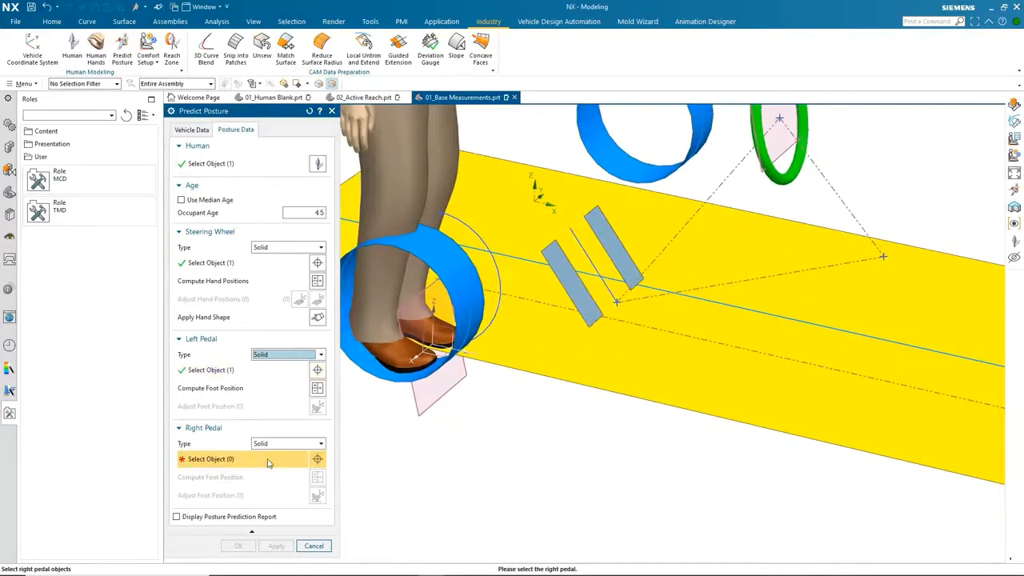
left_click(624, 256)
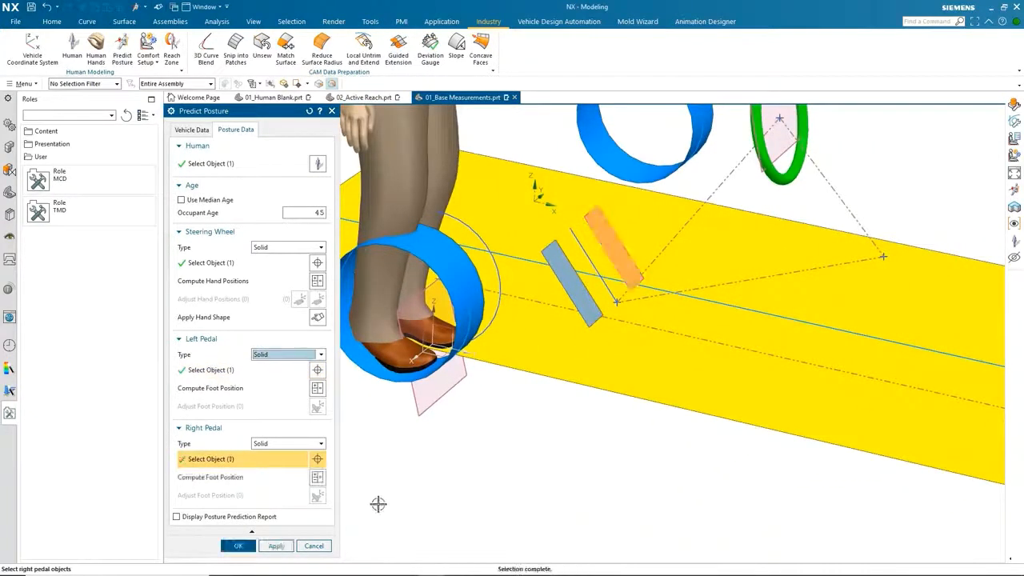
Compute the foot positions on both pedals, accepting the change of the AHP point to the right foot position.
left_click(318, 388)
left_click(318, 477)
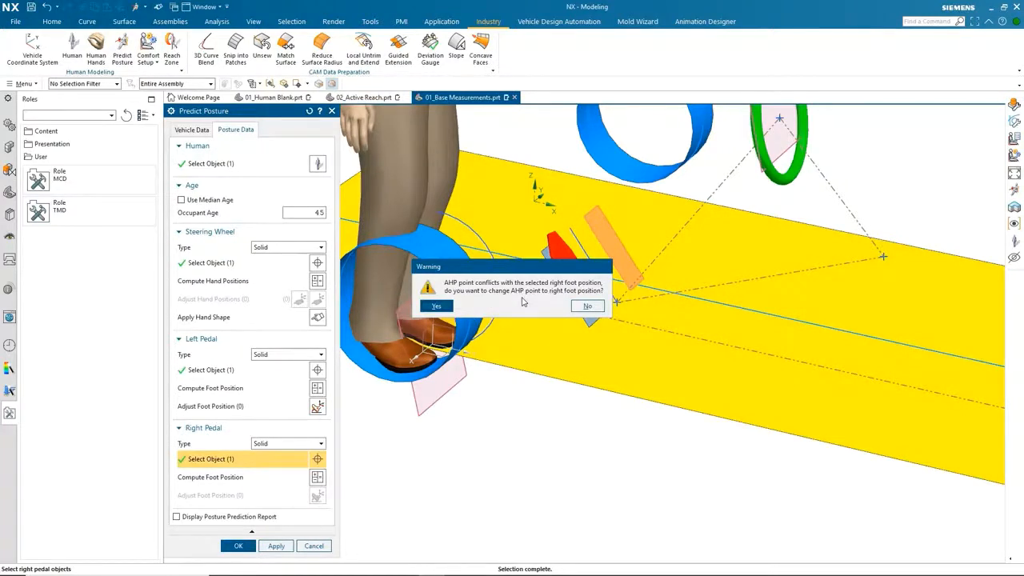
left_click(436, 305)
middle_click_drag(538, 472, 517, 519)
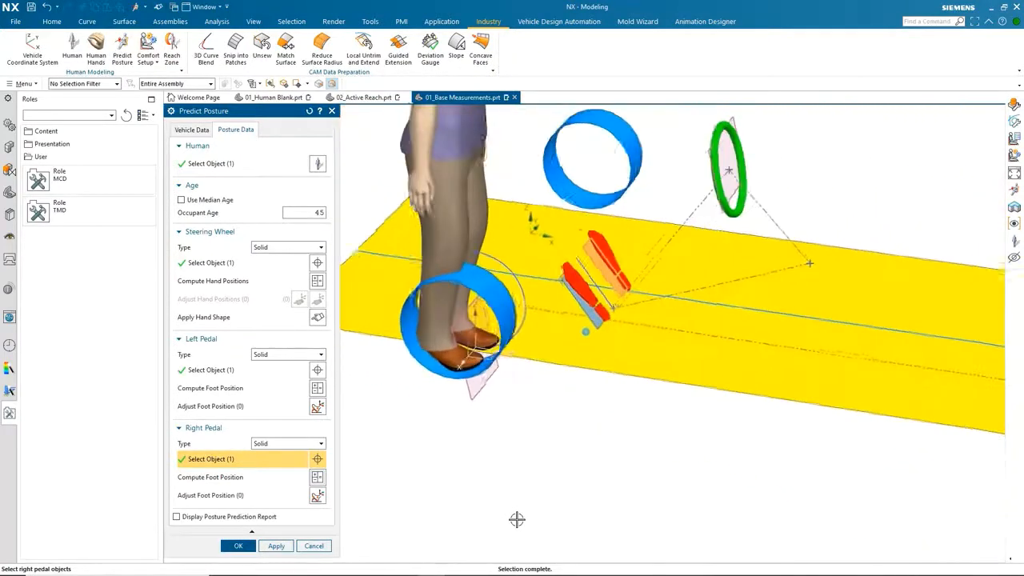
Adjust the left foot position by moving it along the pedal to about X 540, then finish Predict Posture.
left_click(318, 406)
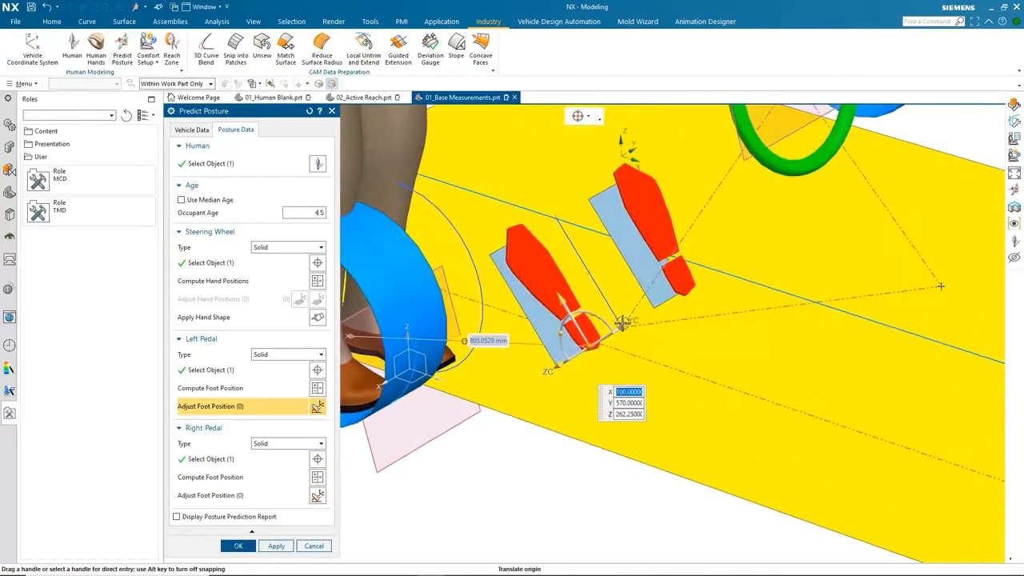
left_click(593, 336)
left_click_drag(593, 337, 607, 328)
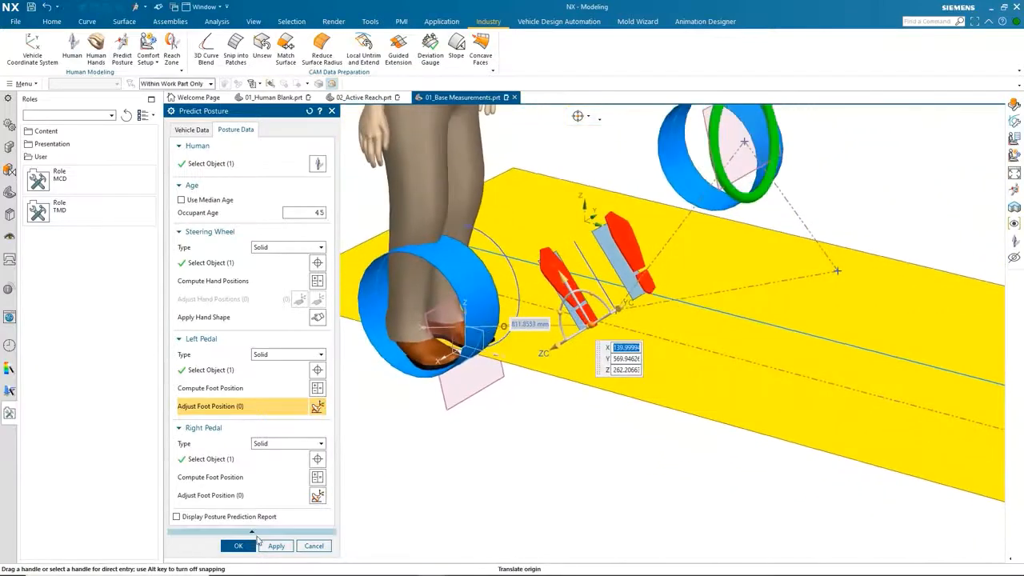
left_click(239, 546)
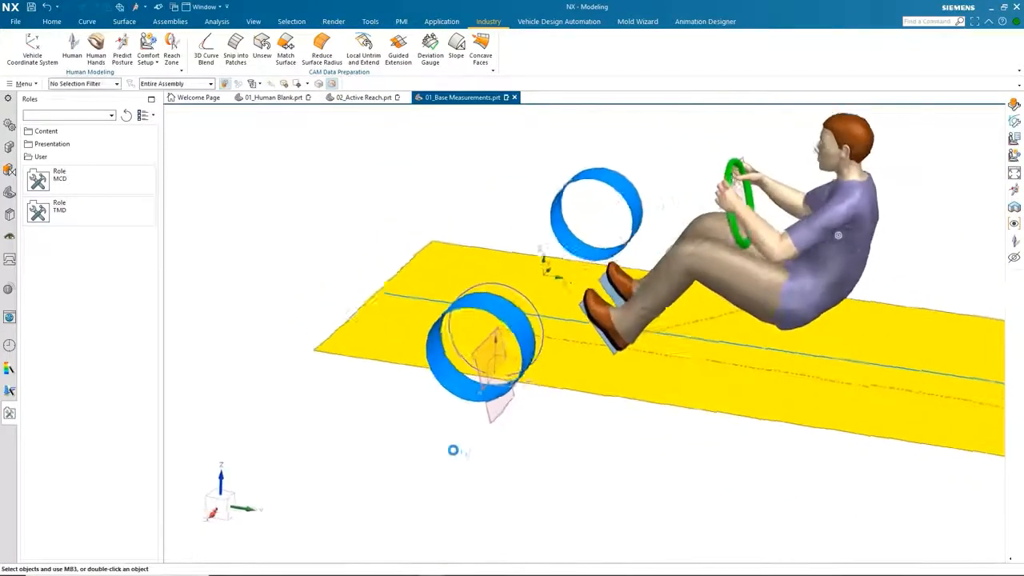
Set up a Porter(1998) comfort study for the seated human.
middle_click_drag(453, 450, 644, 493)
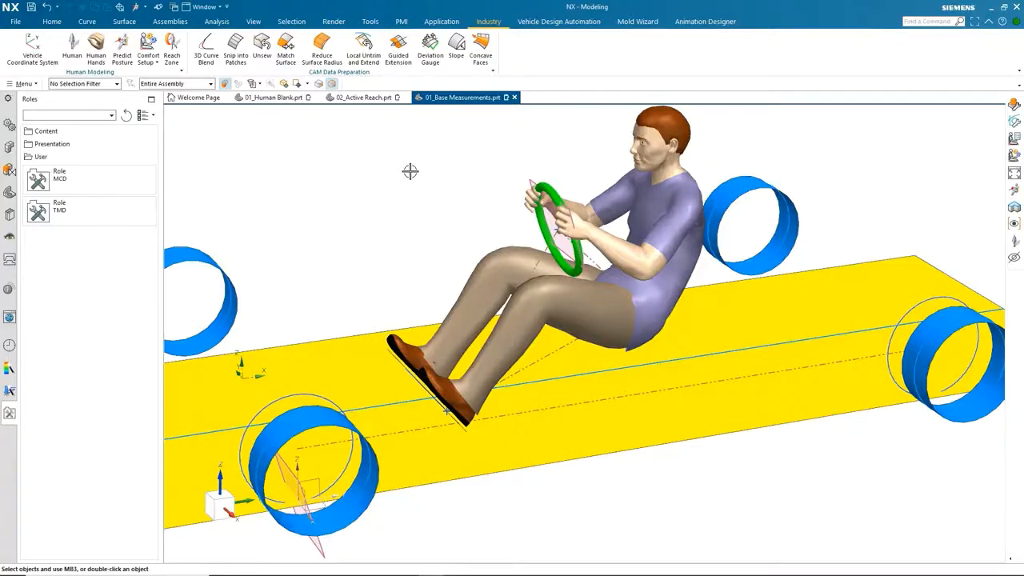
scroll(336, 173, "up", 2)
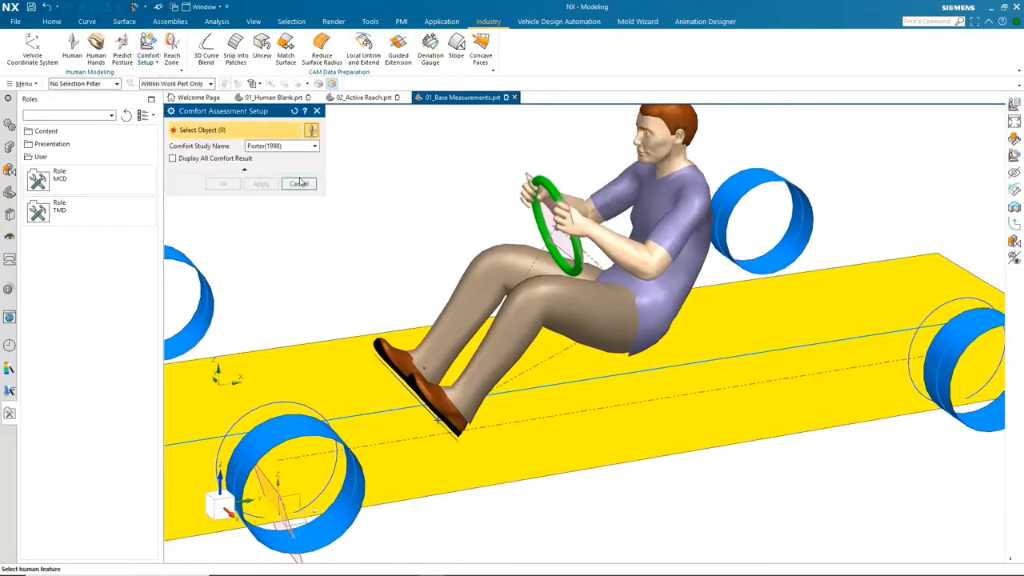
left_click(303, 148)
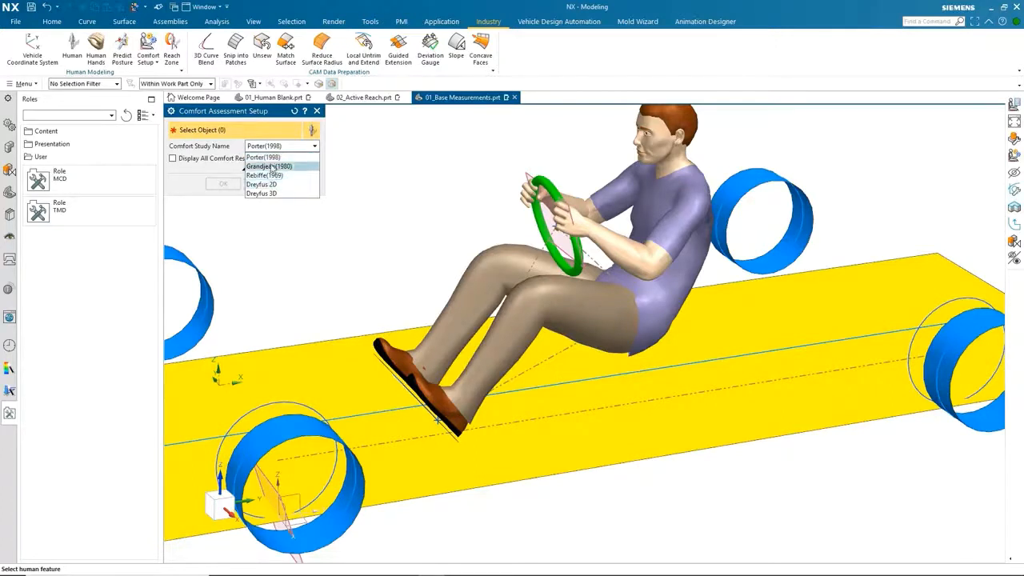
left_click(268, 157)
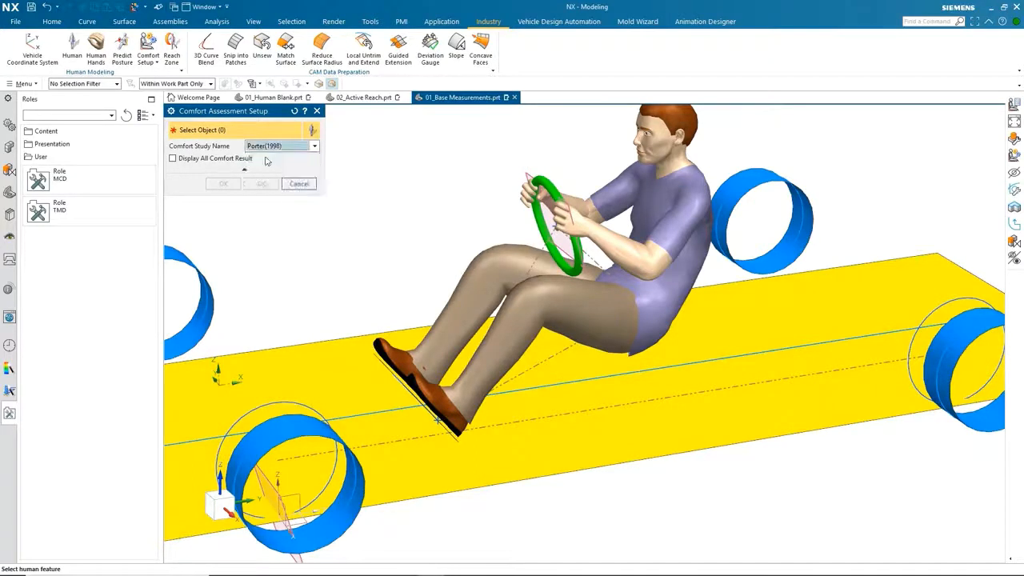
left_click(611, 259)
left_click(224, 185)
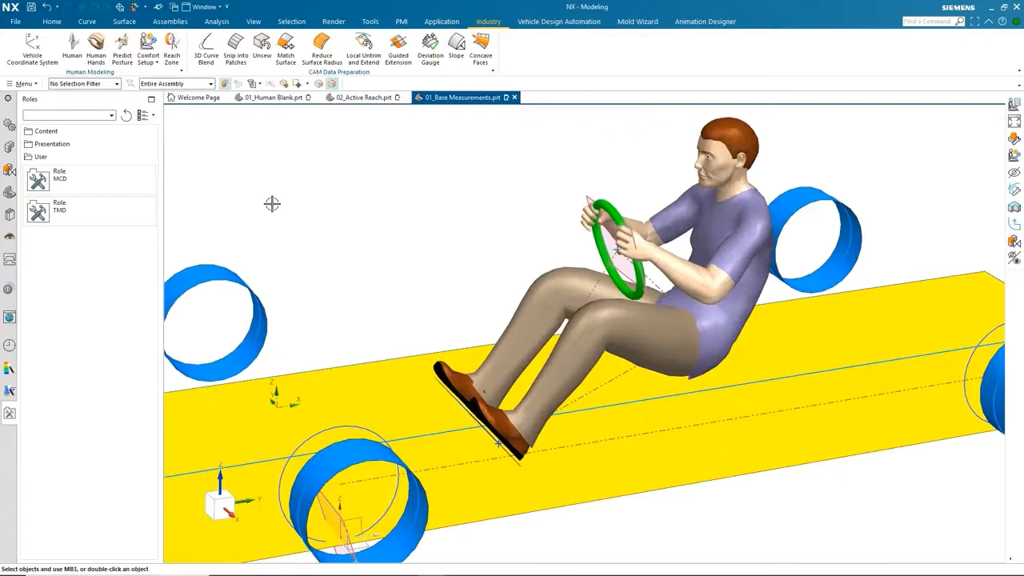
Run Comfort Analysis on the human and set the current posture as the comfort reference.
left_click(148, 62)
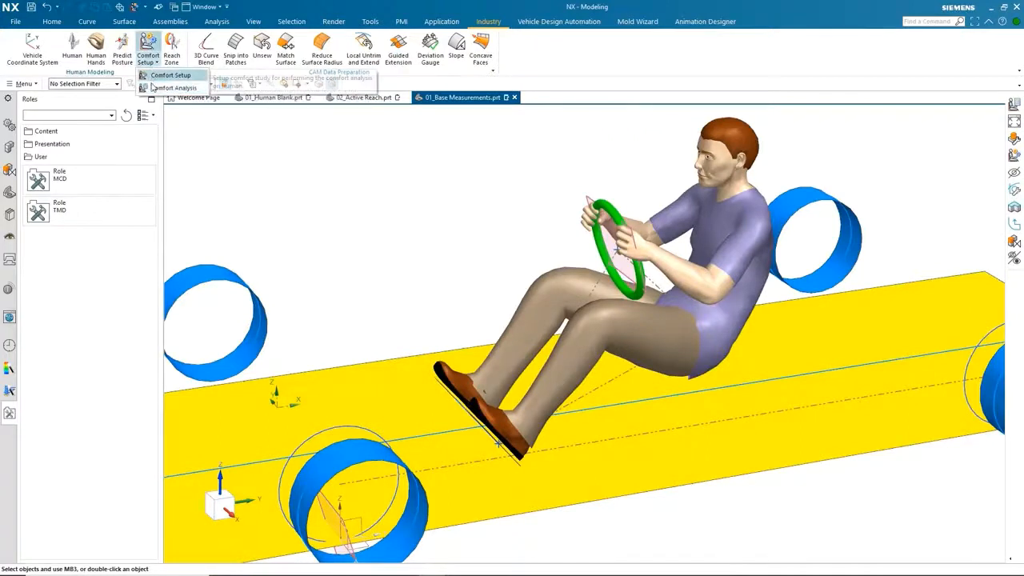
left_click(152, 88)
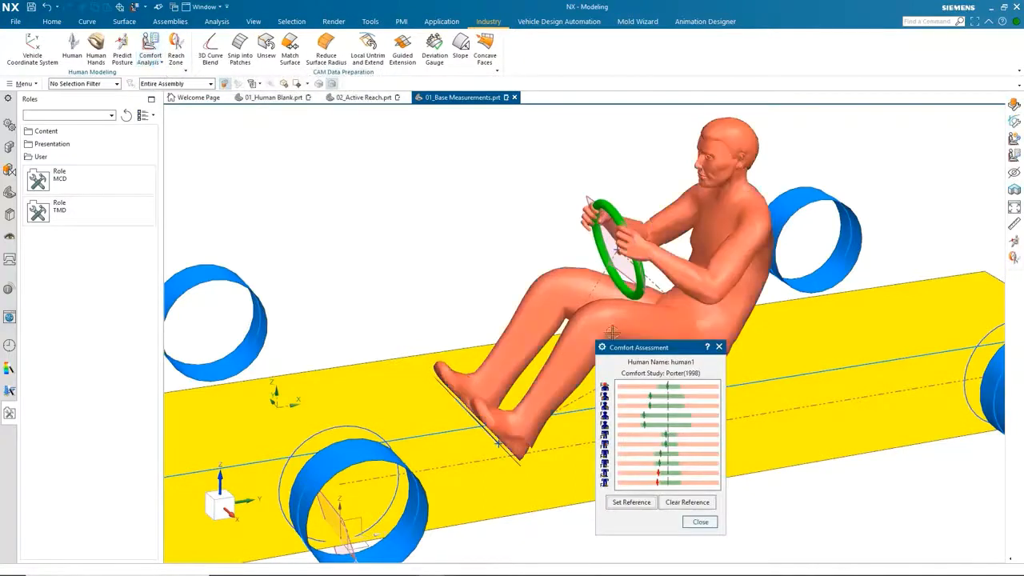
left_click_drag(634, 348, 321, 146)
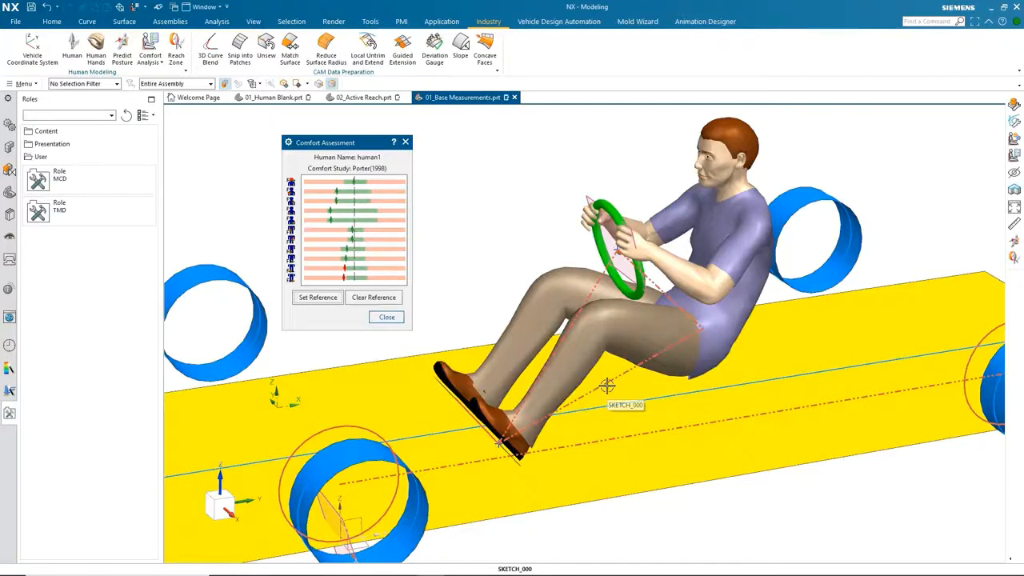
left_click(330, 297)
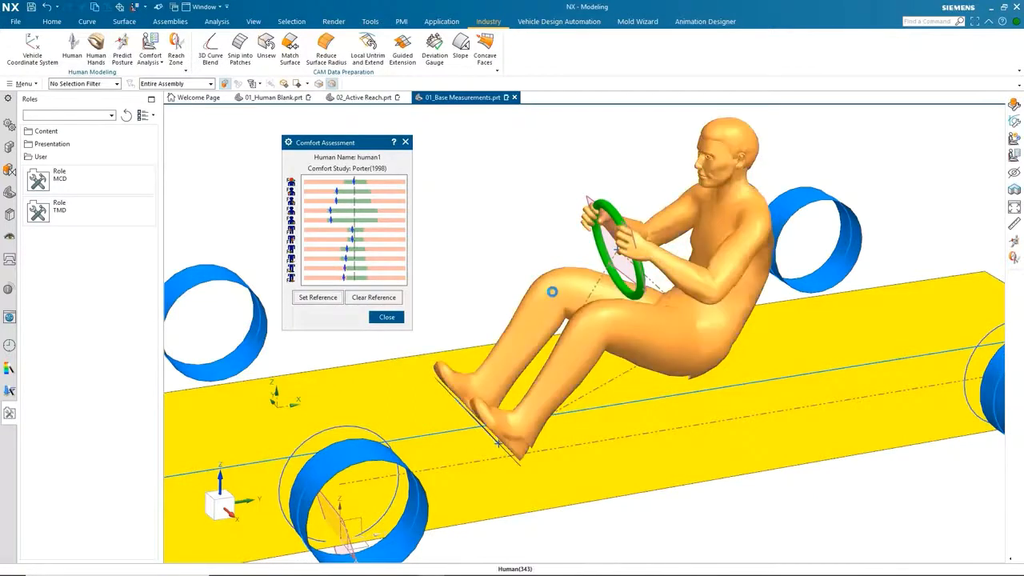
Edit the human's left ankle joint with symmetry adjustment on, rotating it to a Y angle of -3 degrees.
double_click(552, 292)
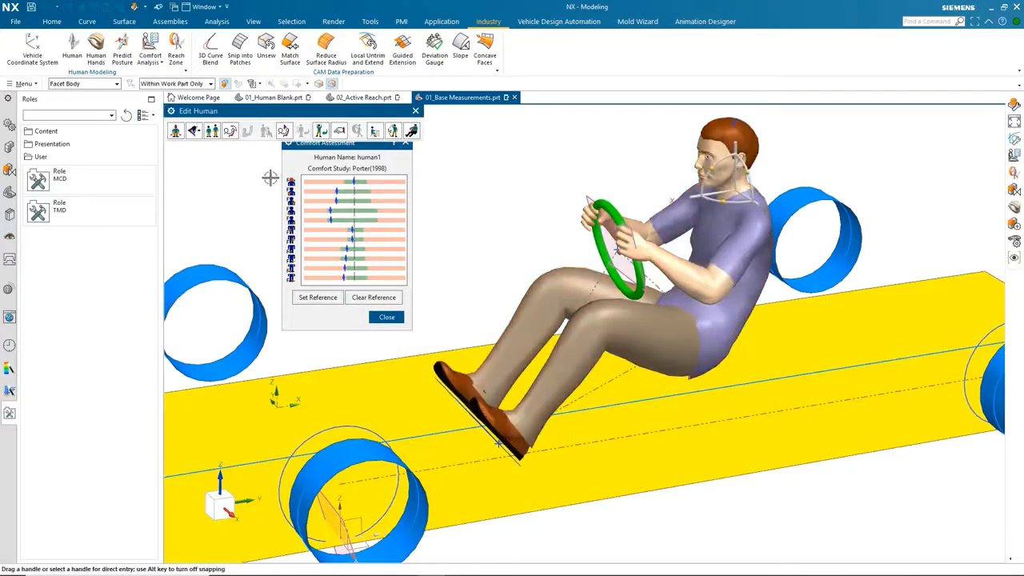
left_click(230, 130)
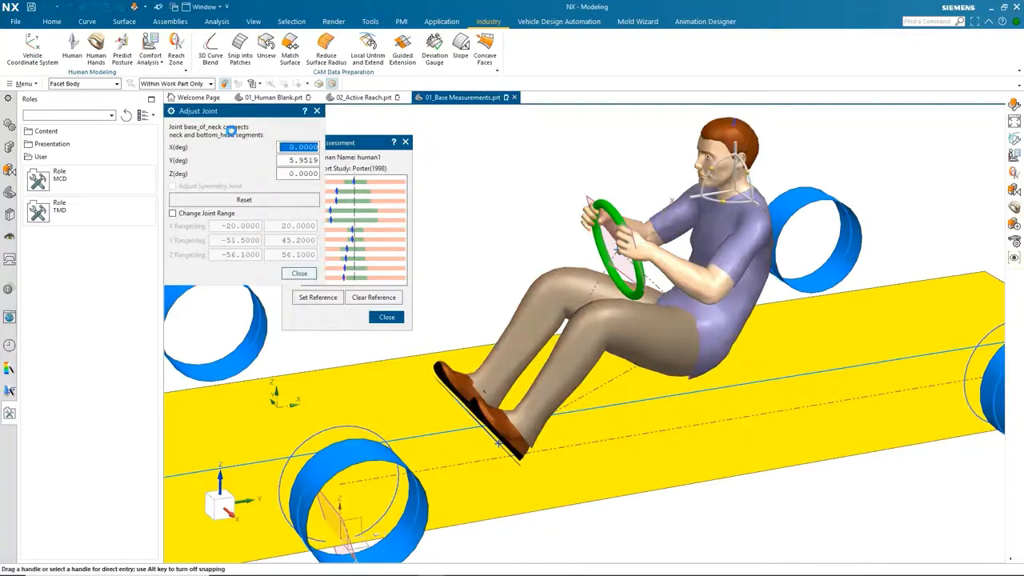
scroll(452, 456, "up", 8)
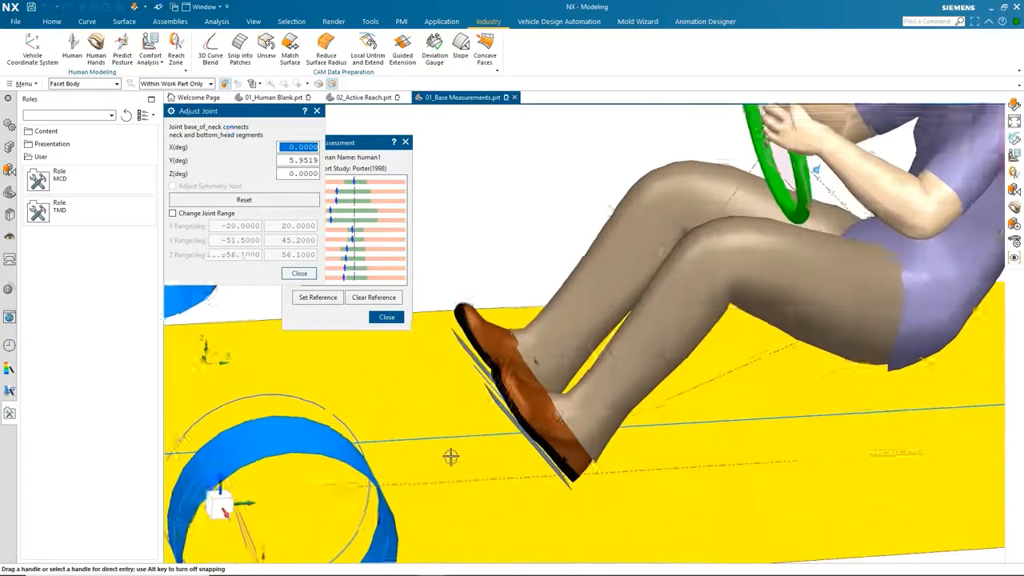
left_click(652, 407)
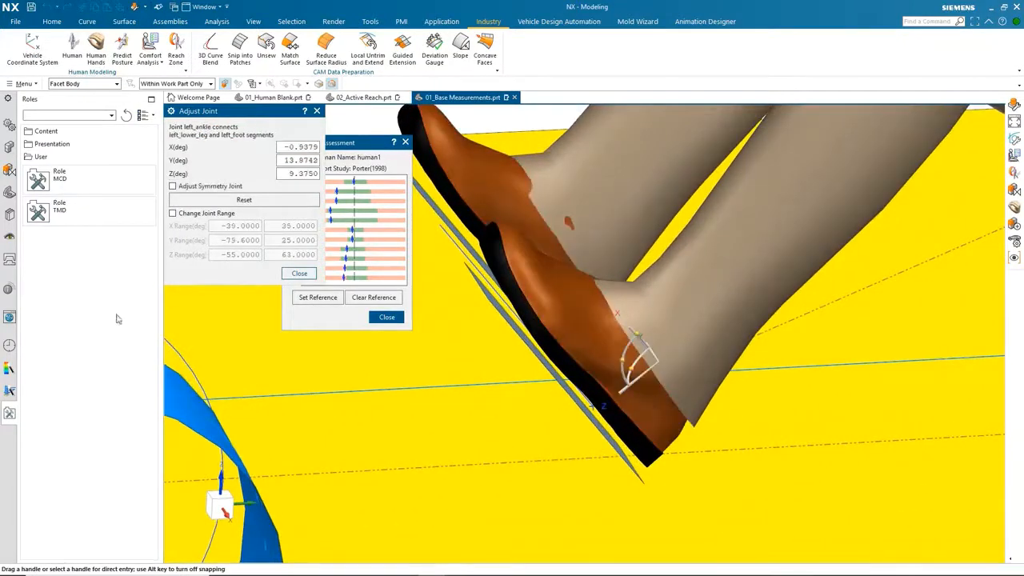
left_click(171, 186)
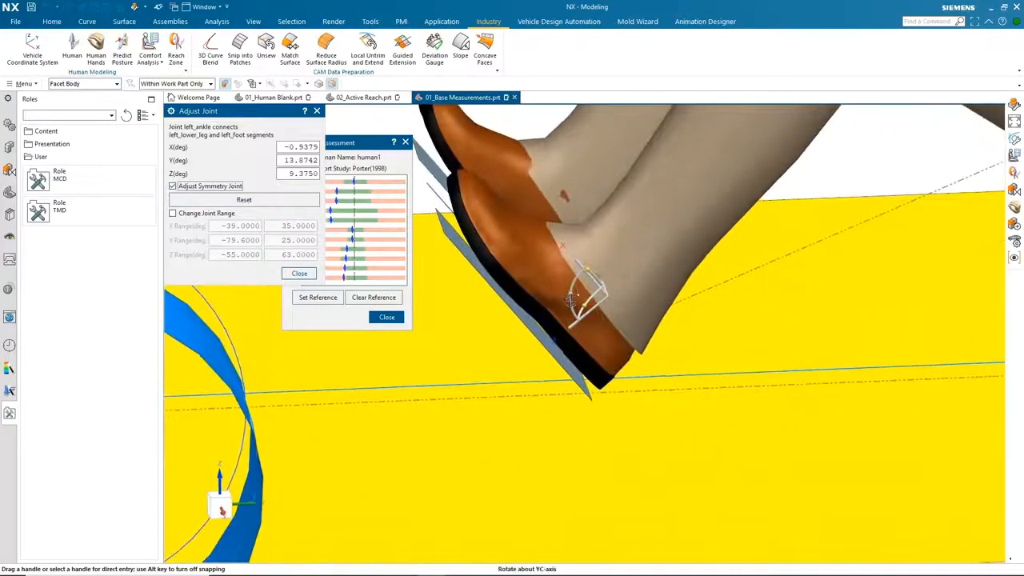
mouse_move(570, 296)
left_mouse_down()
mouse_move(572, 313)
mouse_move(520, 324)
mouse_move(560, 423)
mouse_move(560, 277)
mouse_move(559, 423)
mouse_move(573, 288)
mouse_move(561, 304)
left_mouse_up()
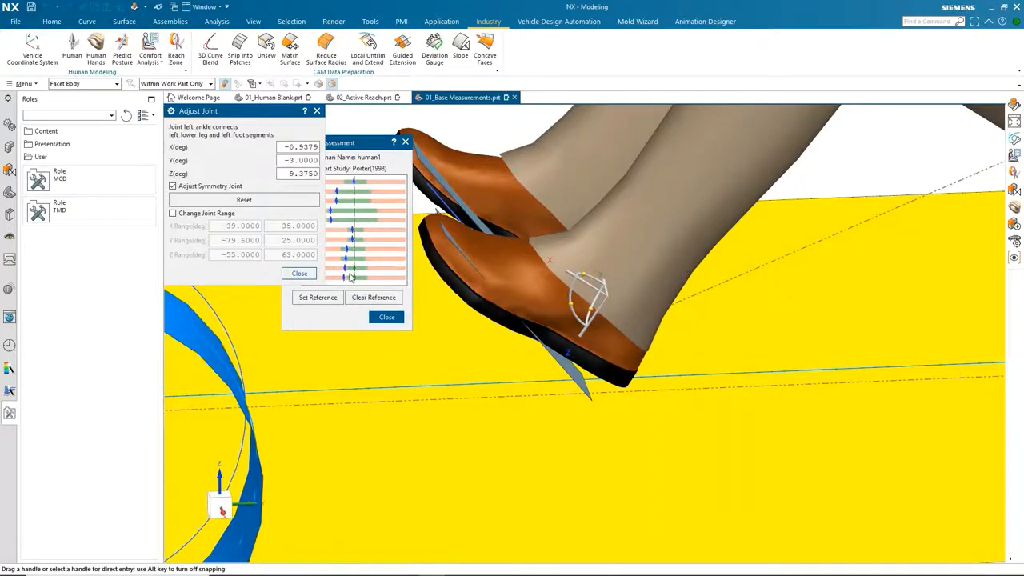
Compare the comfort assessment with the reference, then close the comfort, joint and human editing dialogs.
left_click(359, 299)
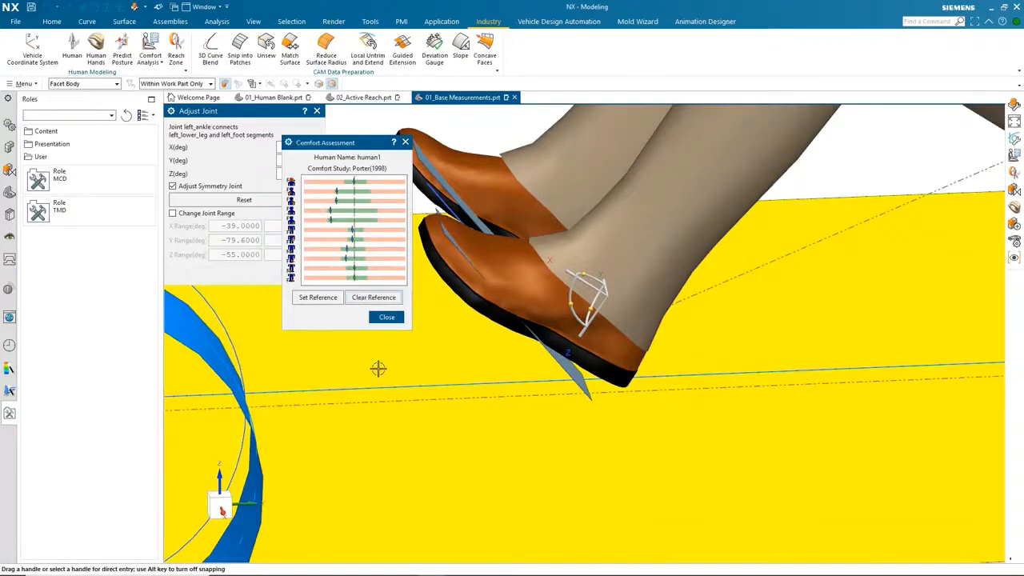
scroll(377, 368, "down", 10)
scroll(378, 368, "up", 3)
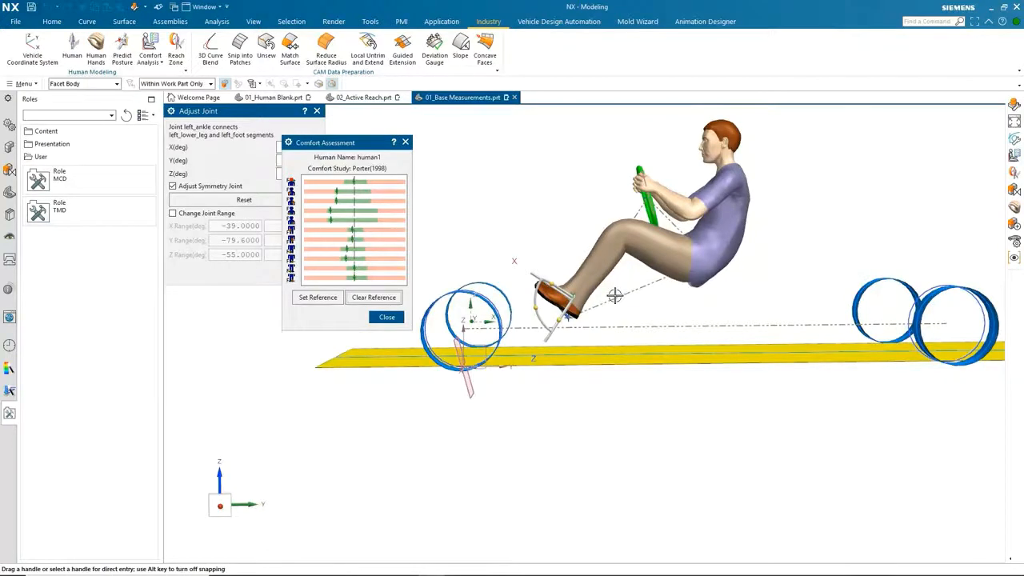
left_click(386, 316)
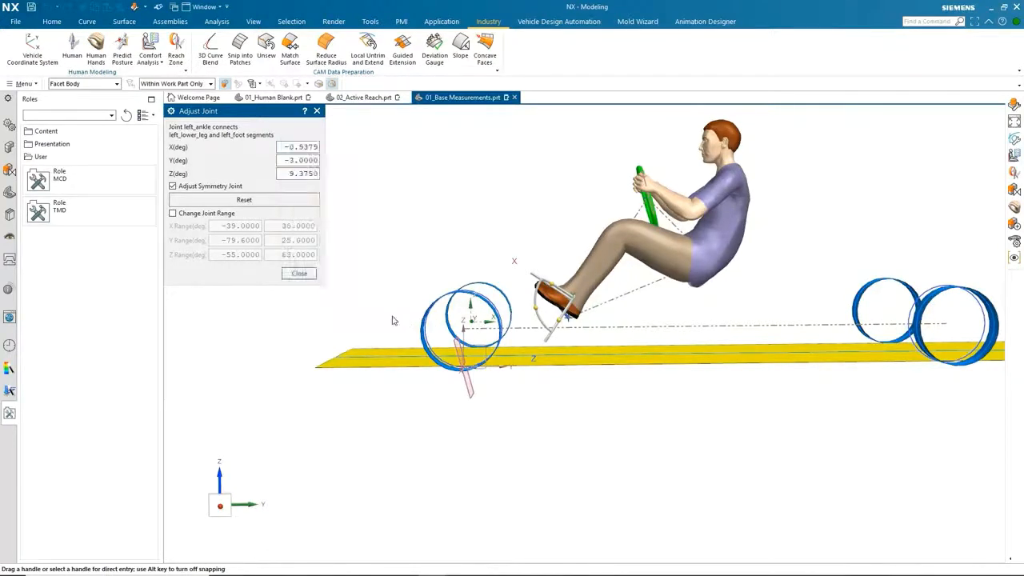
left_click(298, 272)
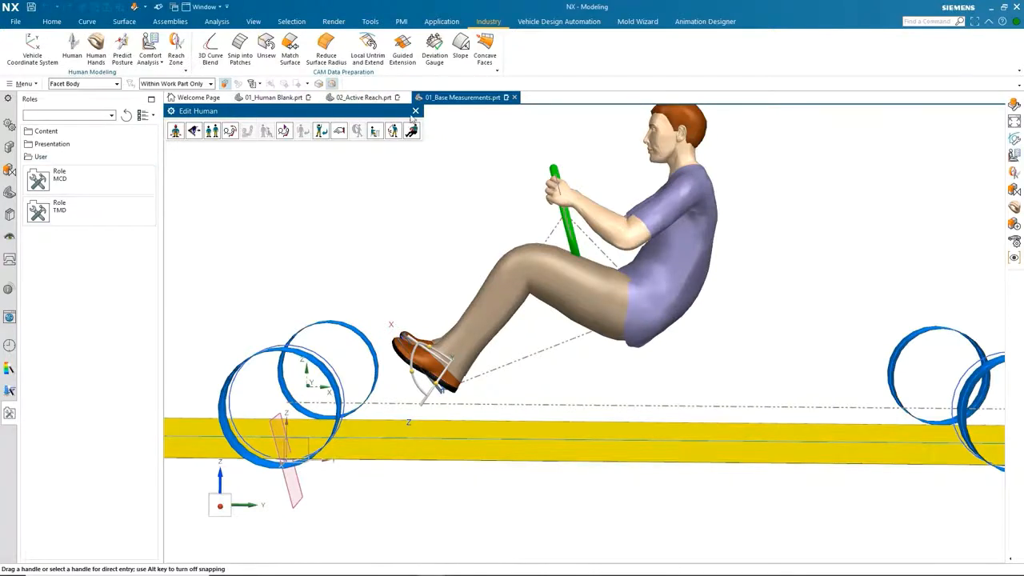
left_click(415, 111)
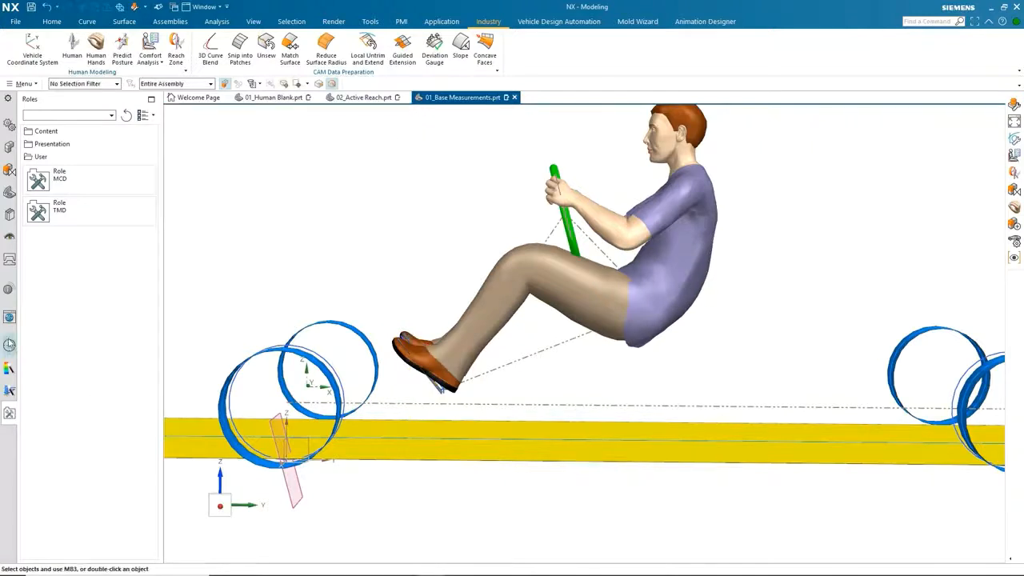
Open 01_Rail Human Posturing.prt from the history list.
left_click(8, 344)
scroll(79, 419, "down", 1)
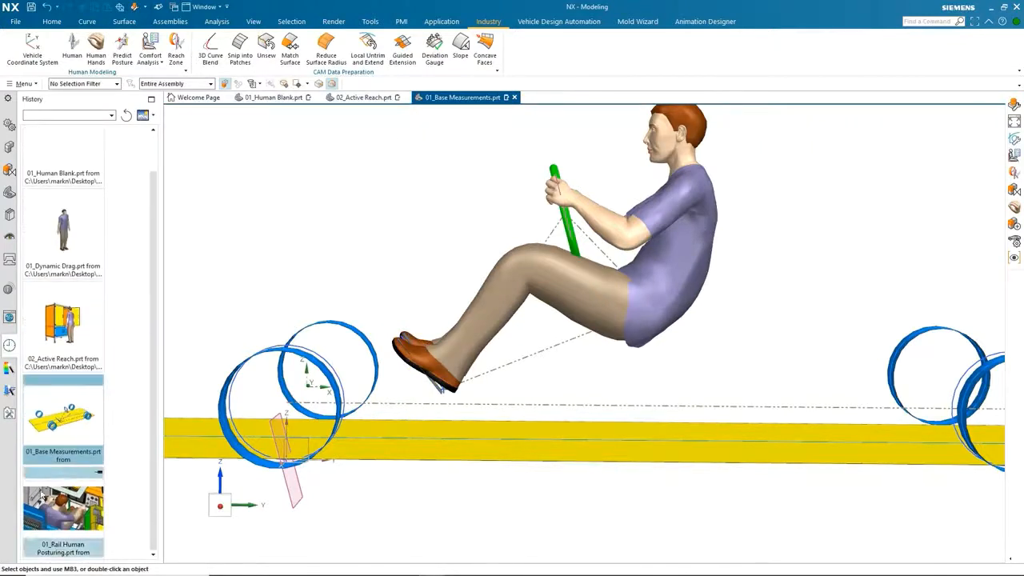
left_click(64, 512)
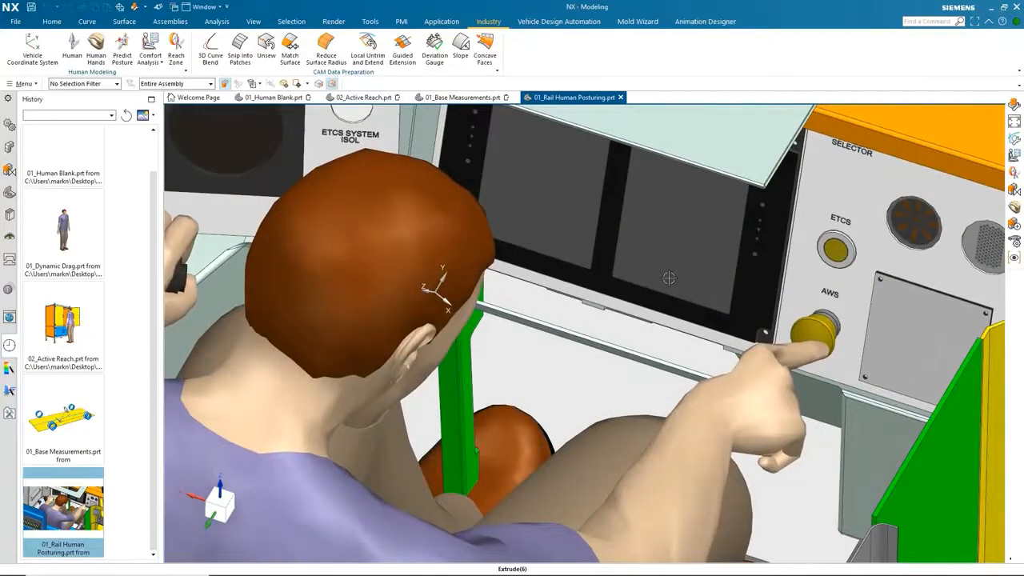
Edit the train driver, show the left and right eye views, and rotate the neck joint to turn the head.
left_click(271, 408)
double_click(271, 408)
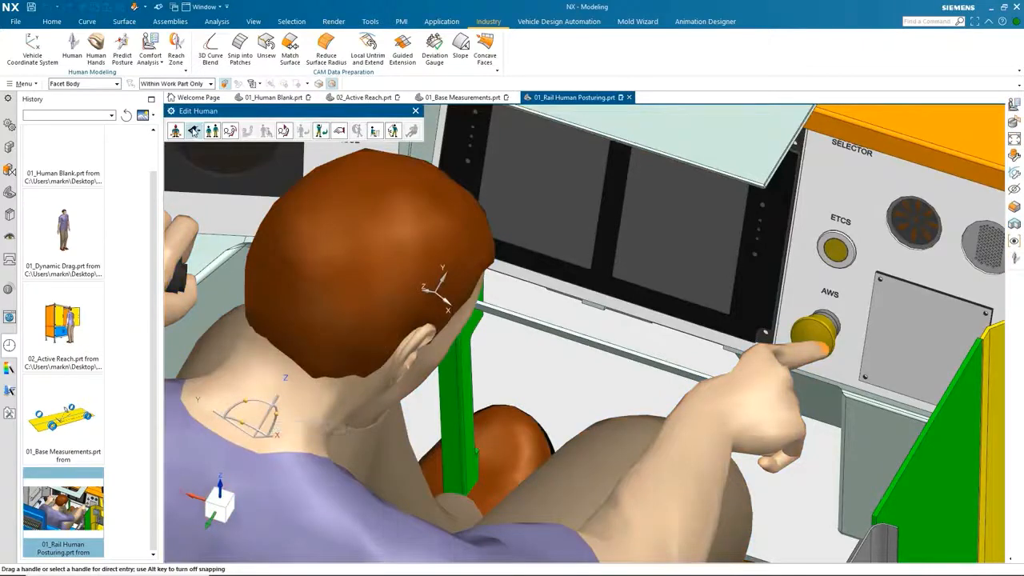
left_click(193, 131)
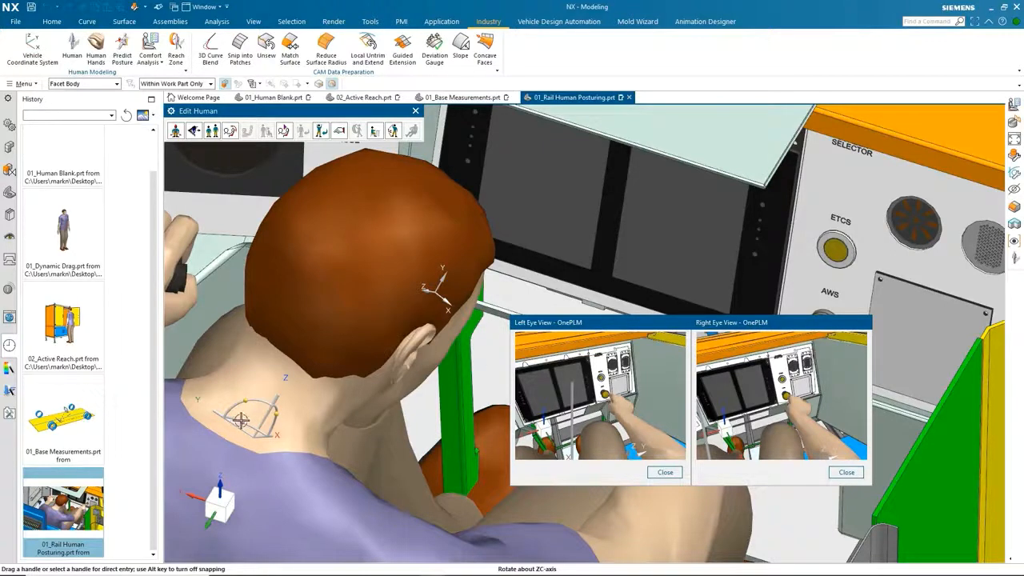
left_click_drag(241, 420, 278, 413)
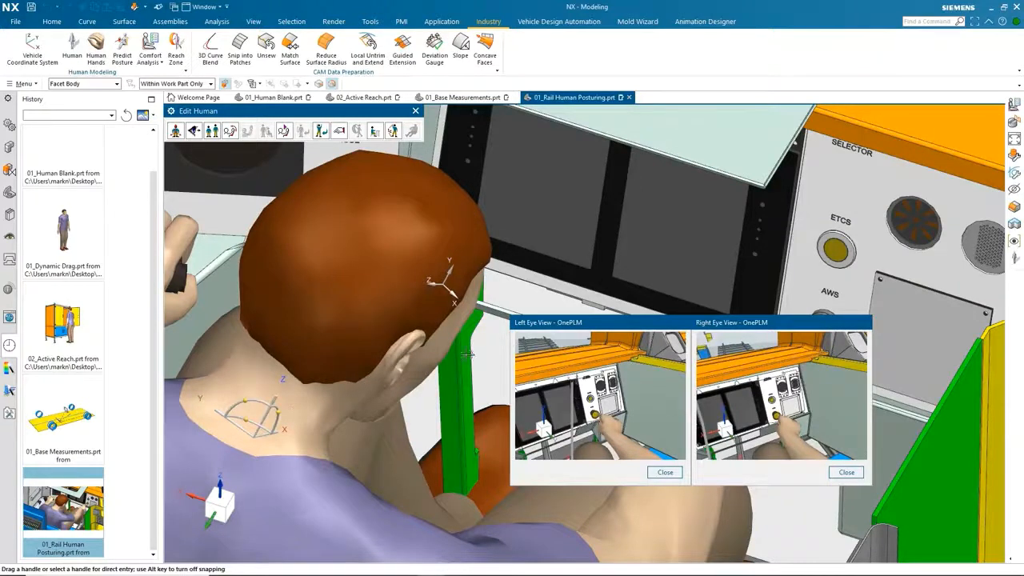
left_click(415, 111)
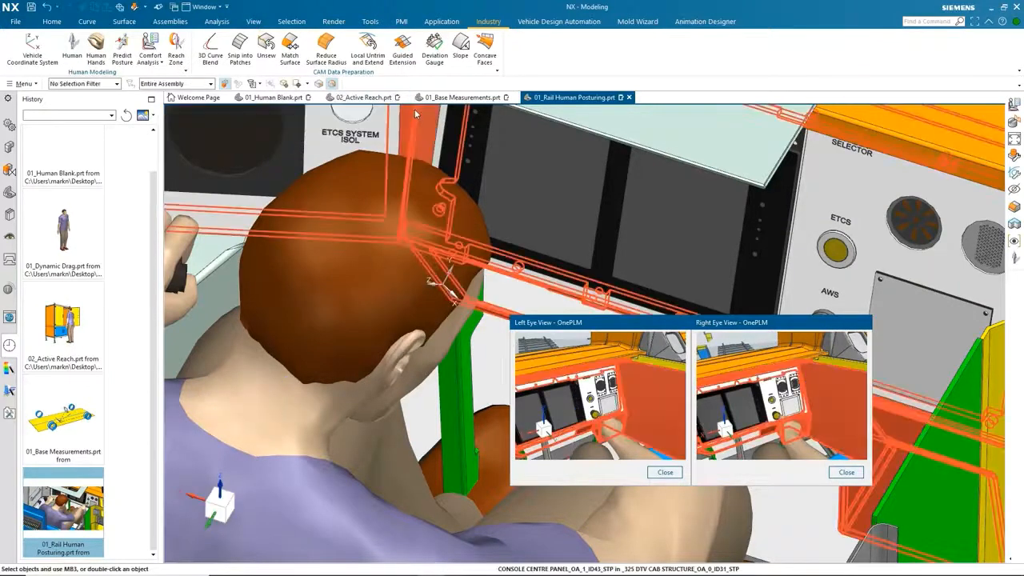
scroll(360, 285, "down", 1)
scroll(359, 286, "down", 3)
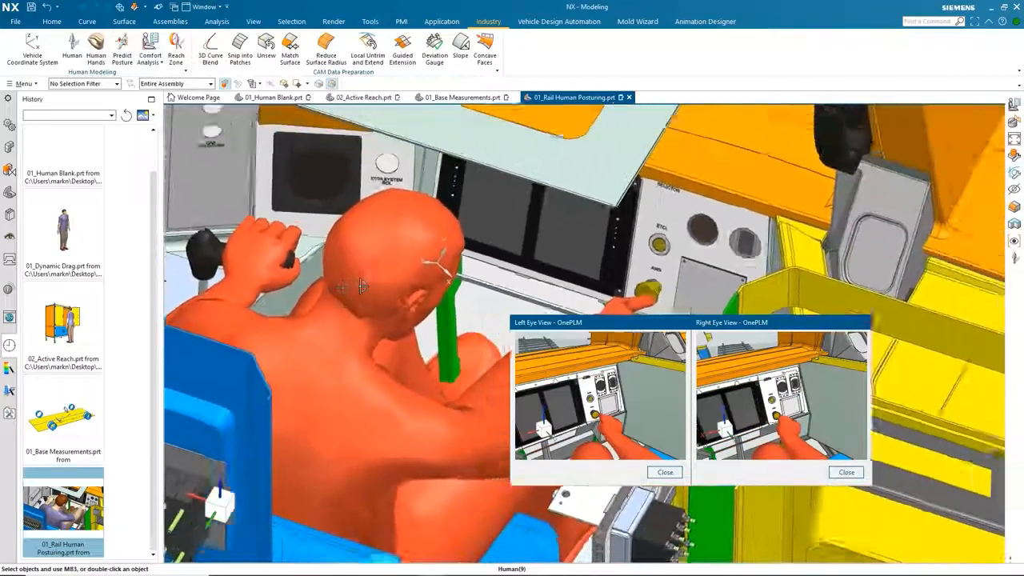
Create a reach zone for the train driver, tracing the right_finger02.tip site on the selected segment.
left_click(177, 49)
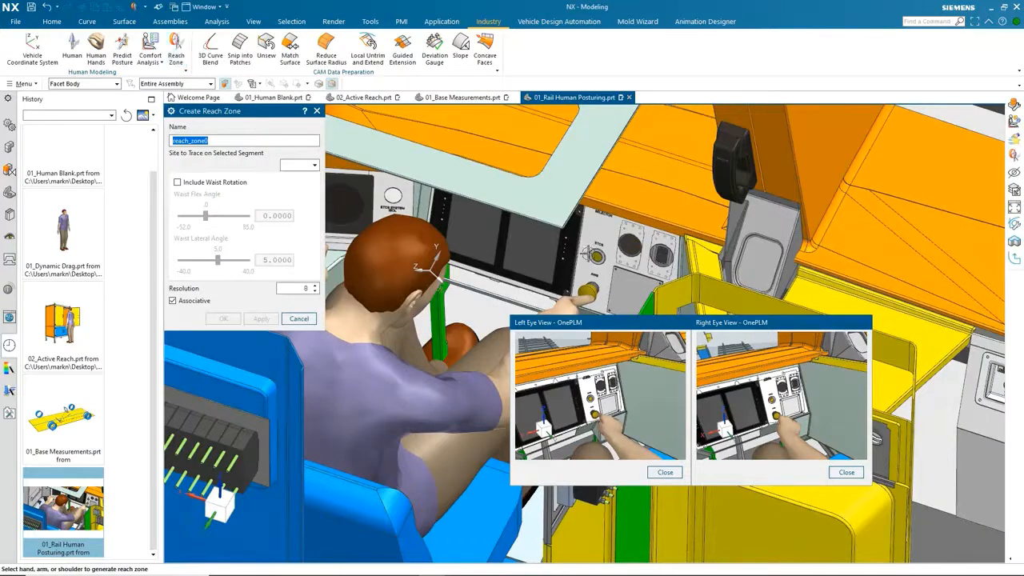
left_click(344, 375)
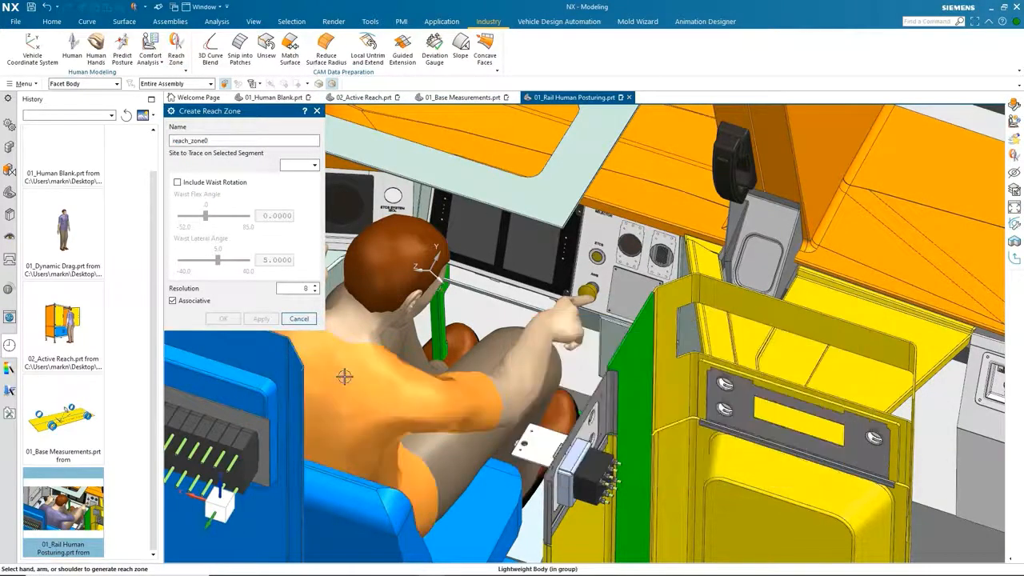
left_click(290, 166)
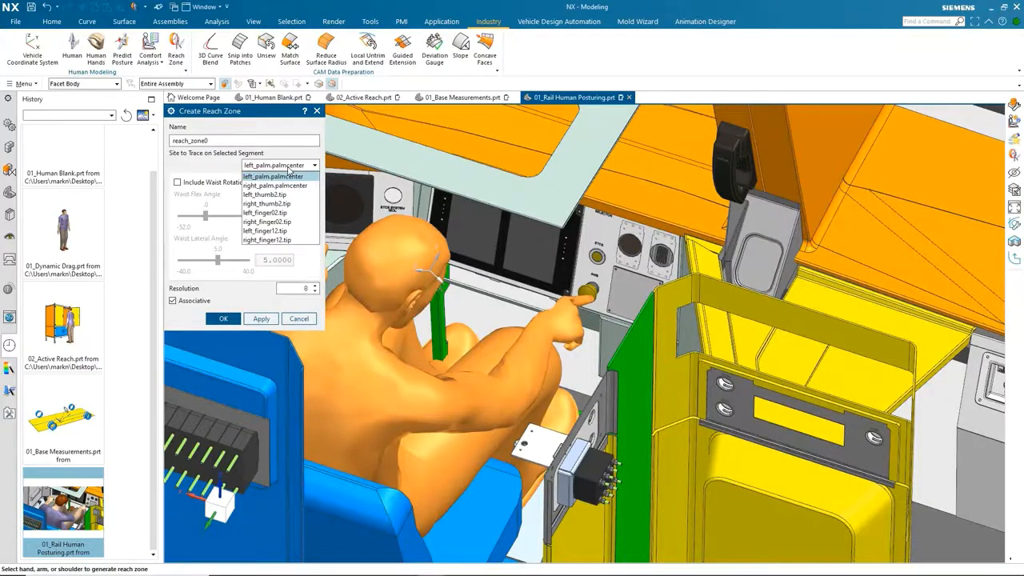
left_click(270, 223)
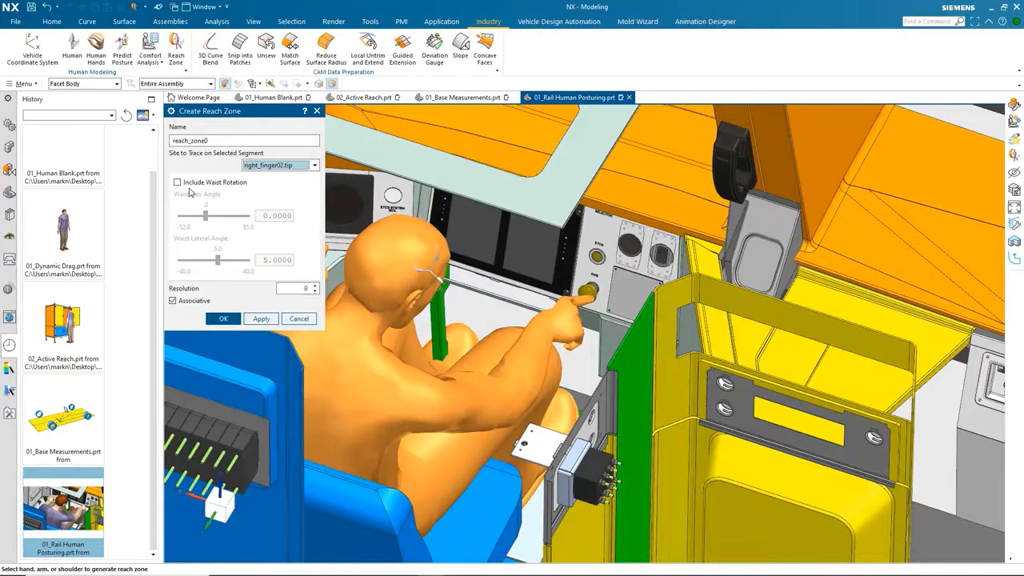
left_click(224, 318)
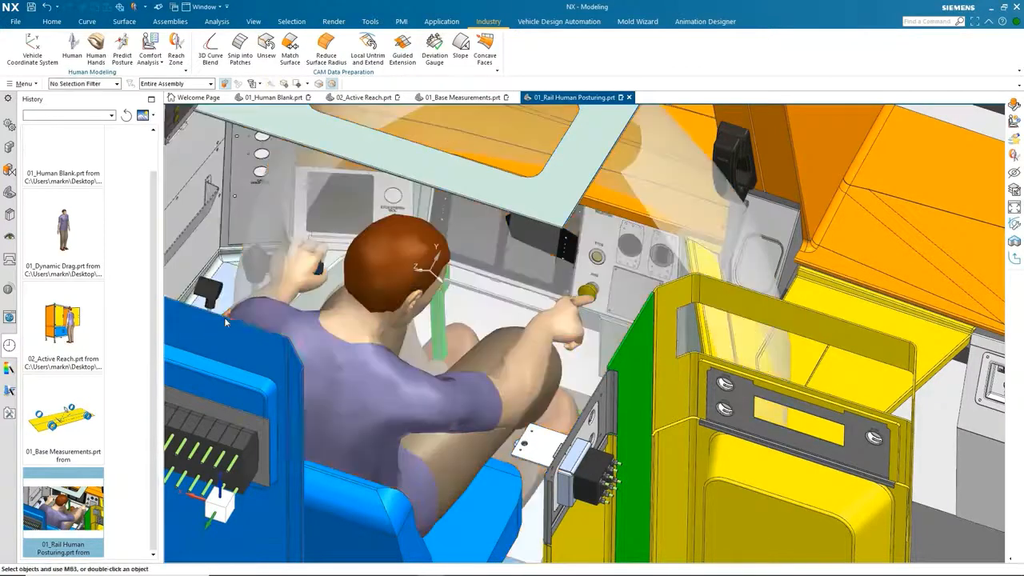
Show all curves in the model to display the reach zone and sight lines over the rail scene.
key("ctrl+f")
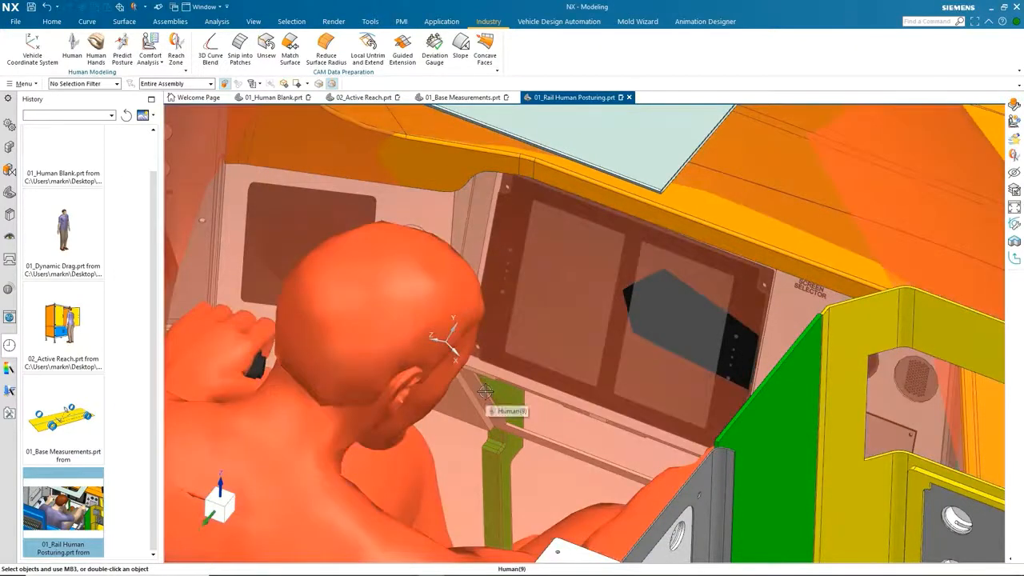
scroll(485, 391, "down", 8)
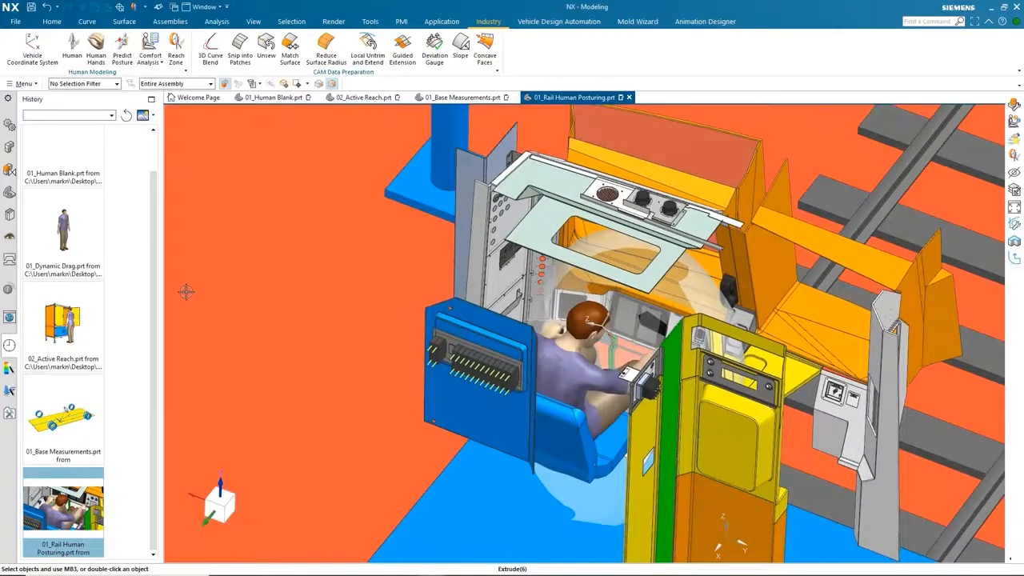
key("ctrl+w")
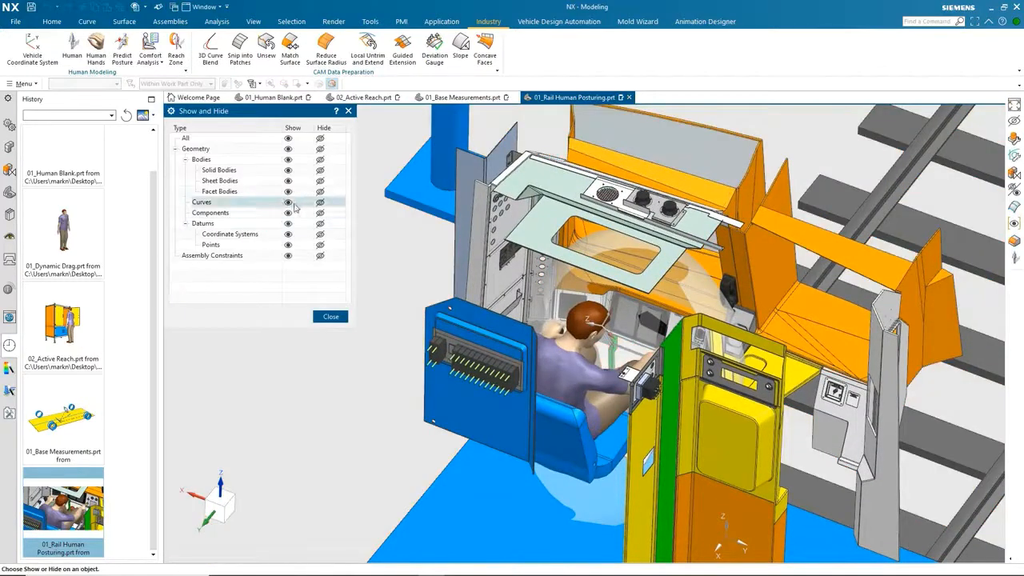
left_click(288, 204)
left_click(322, 318)
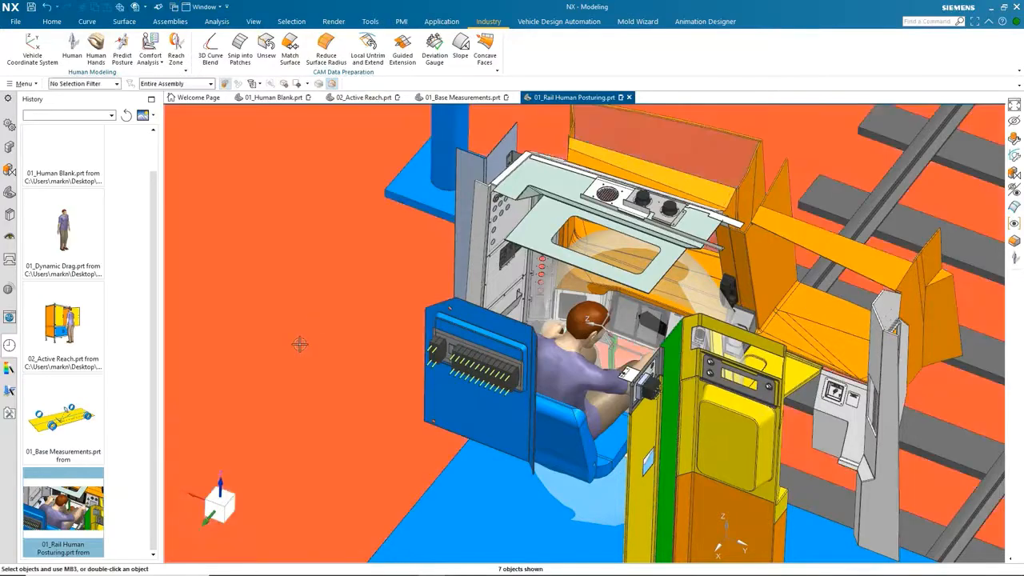
scroll(300, 344, "down", 10)
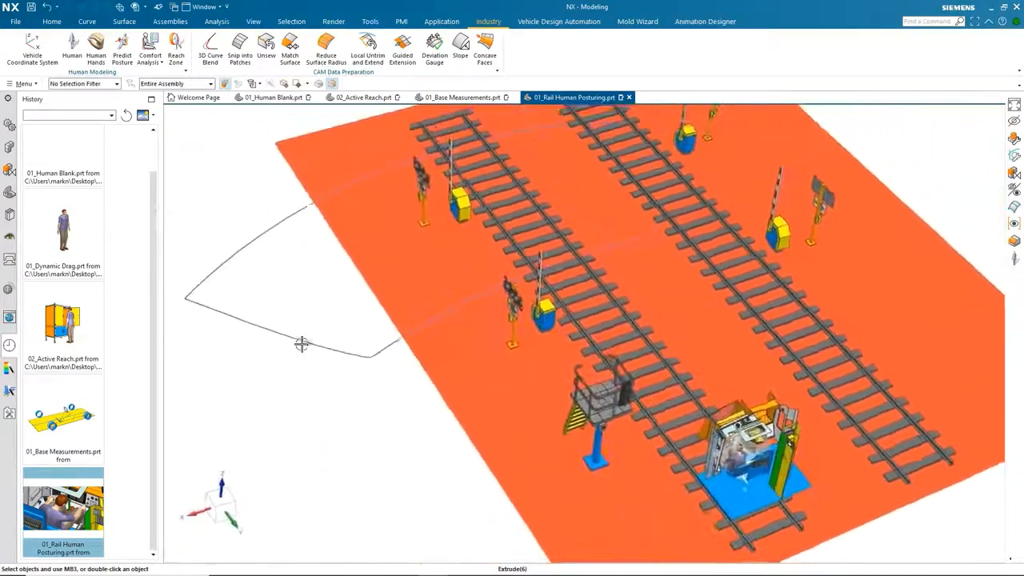
scroll(304, 356, "down", 2)
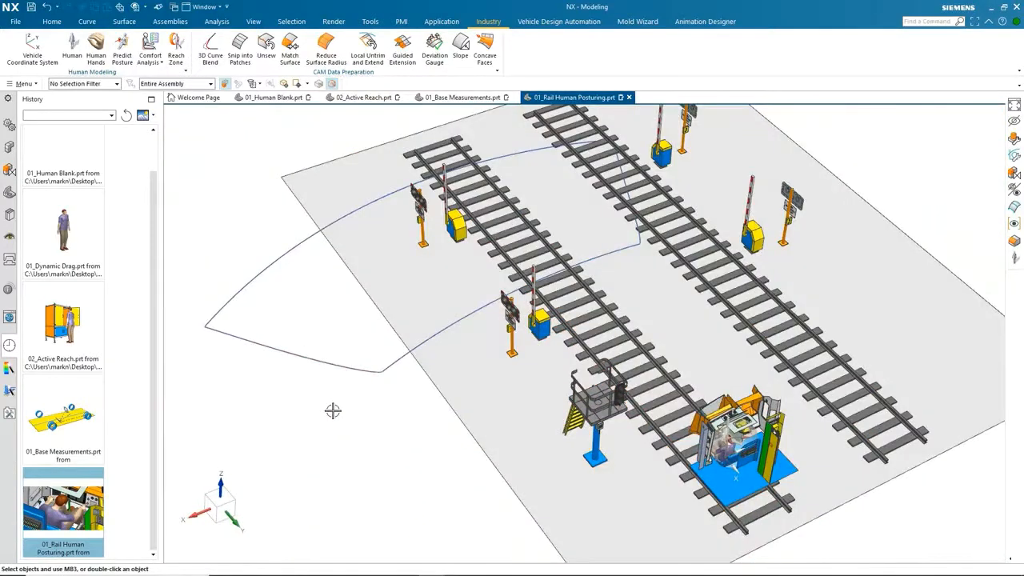